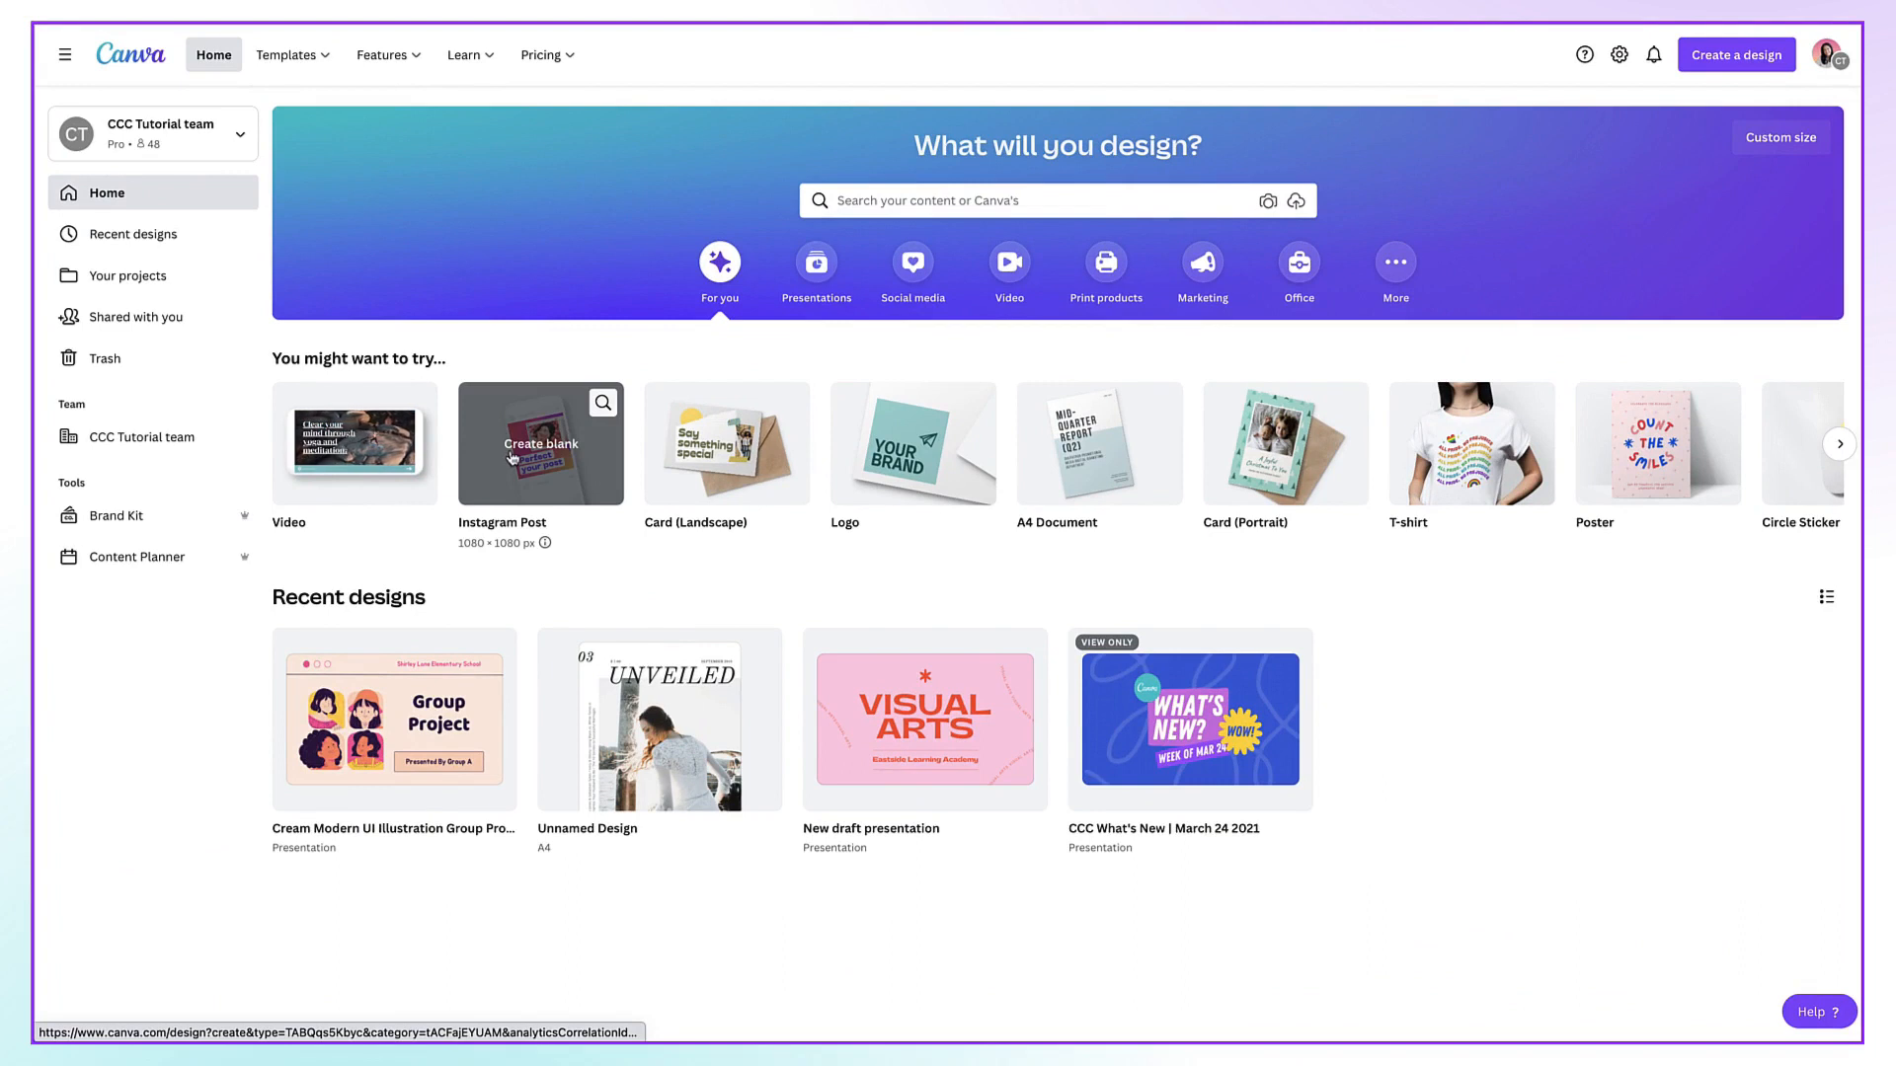
- Create a blank Instagram Post design and add the white Polaroid-style photo frame from the Frames collection
click(513, 456)
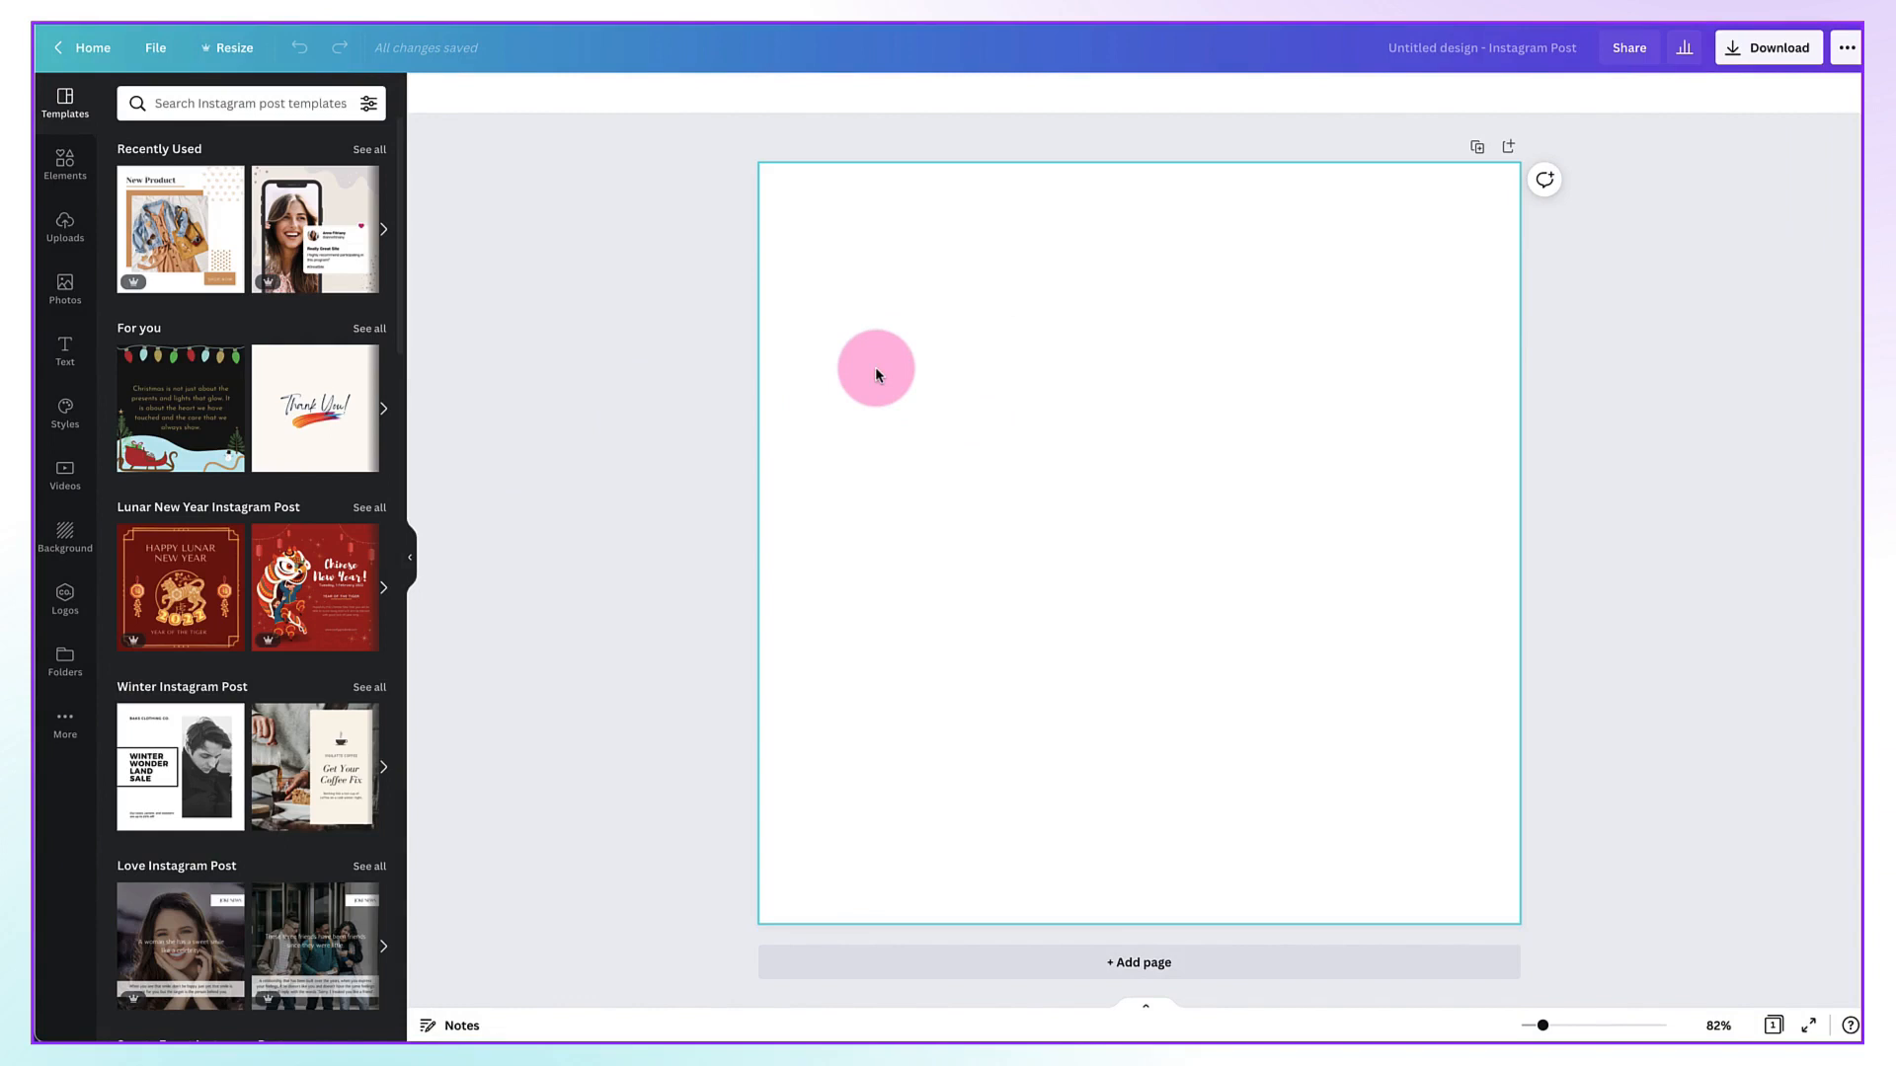
click(66, 174)
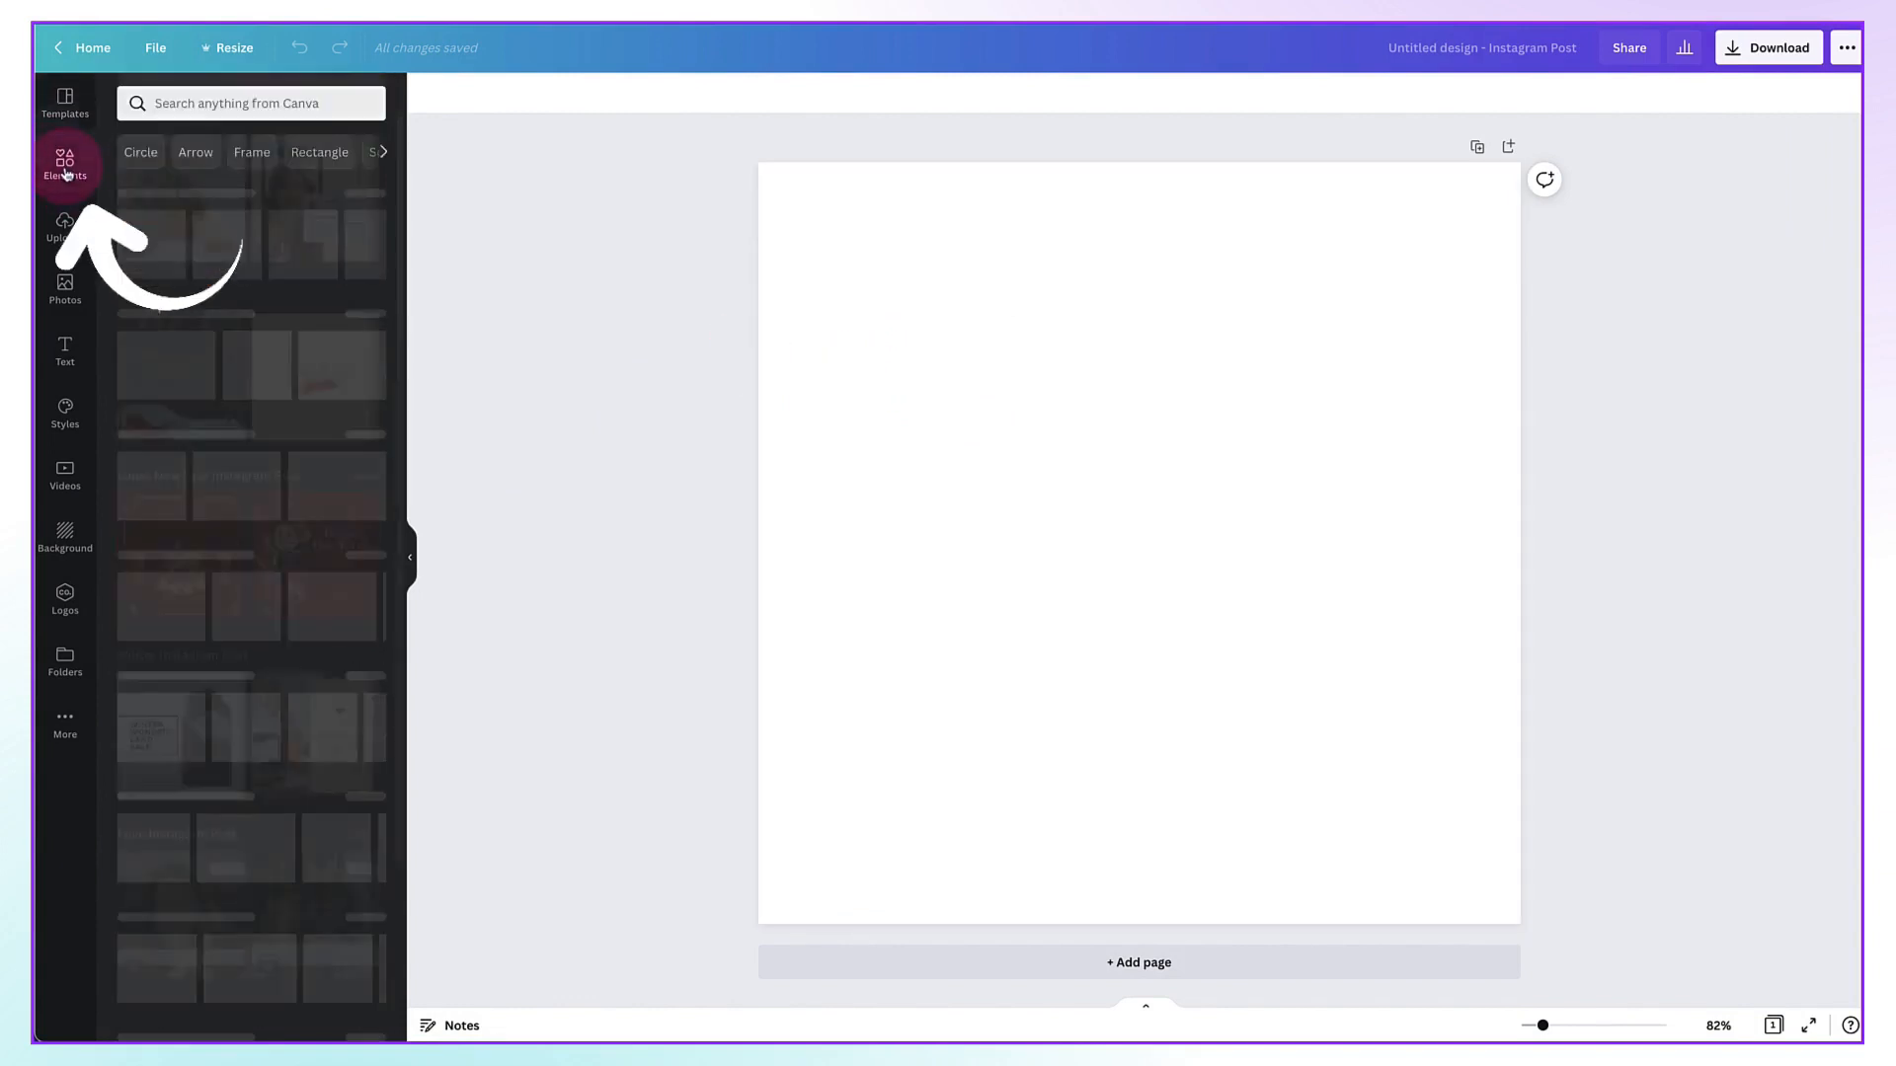
scroll(211, 270, down, 5)
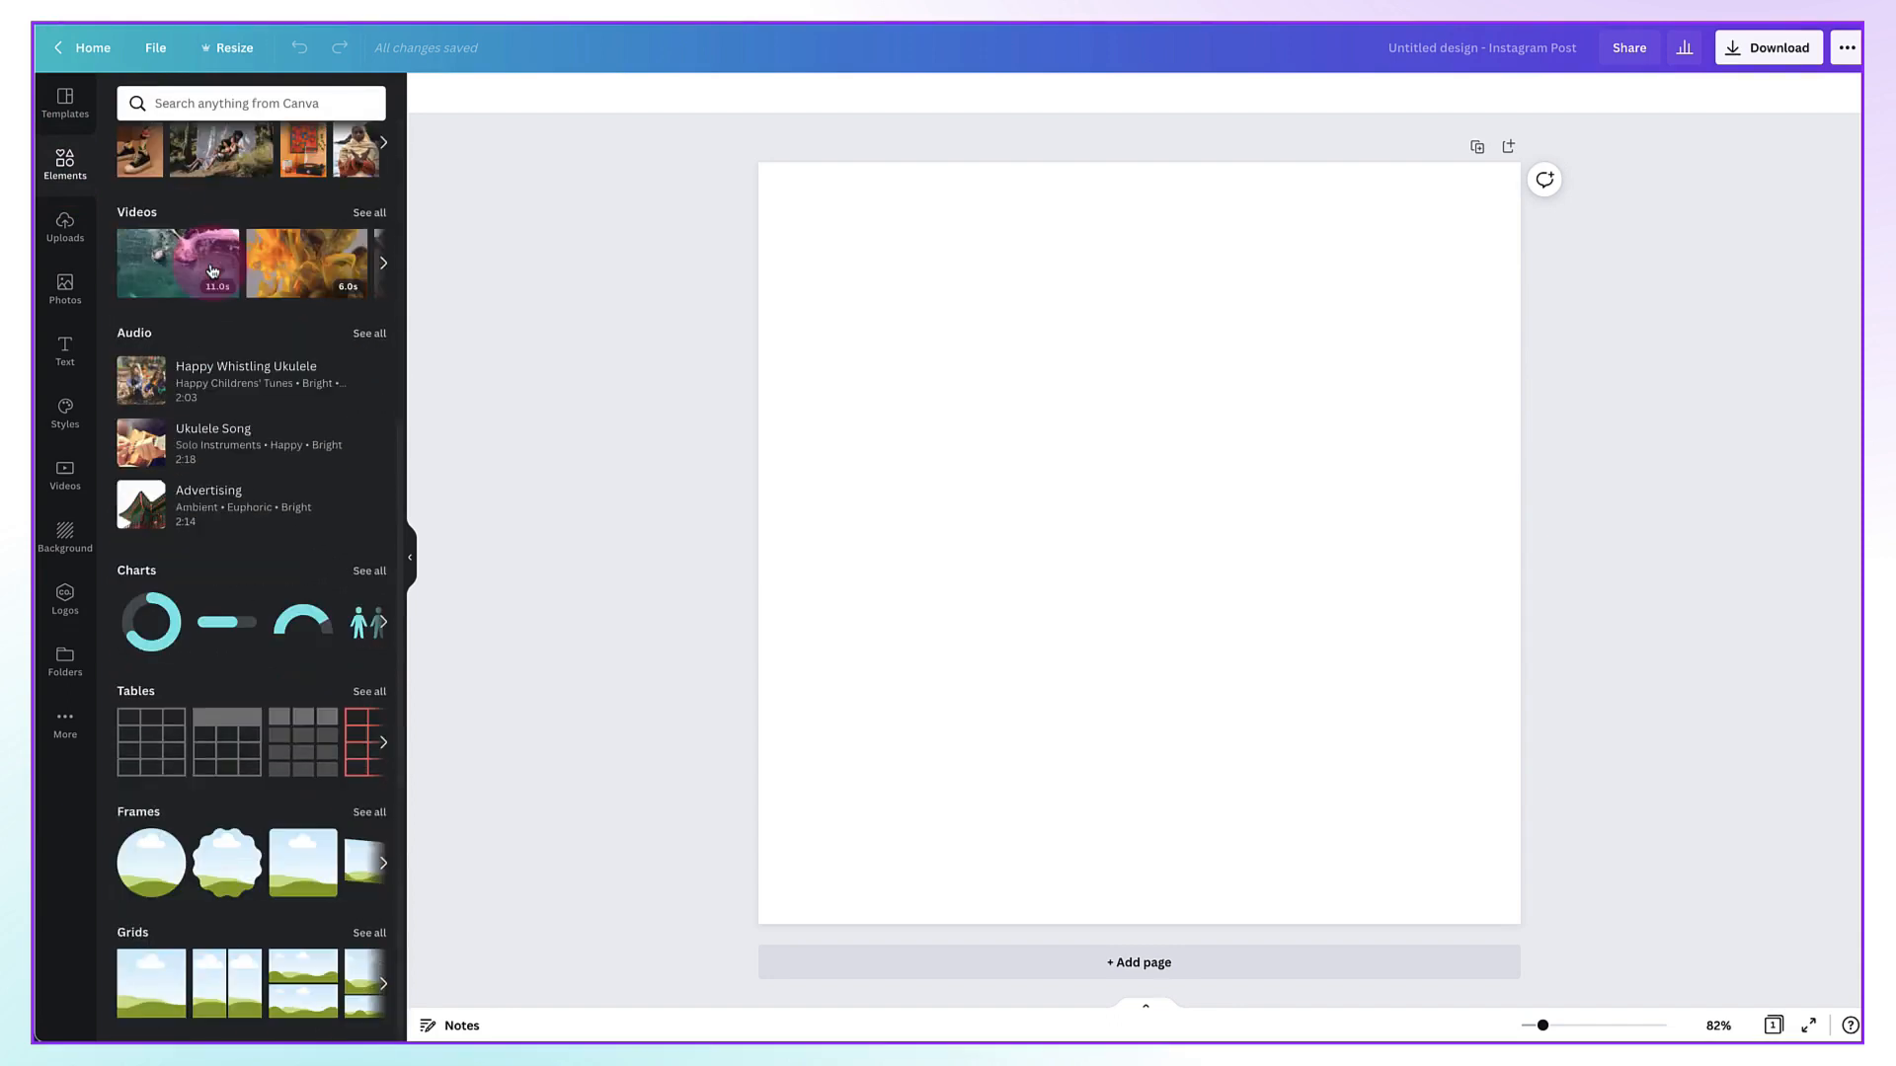
click(139, 812)
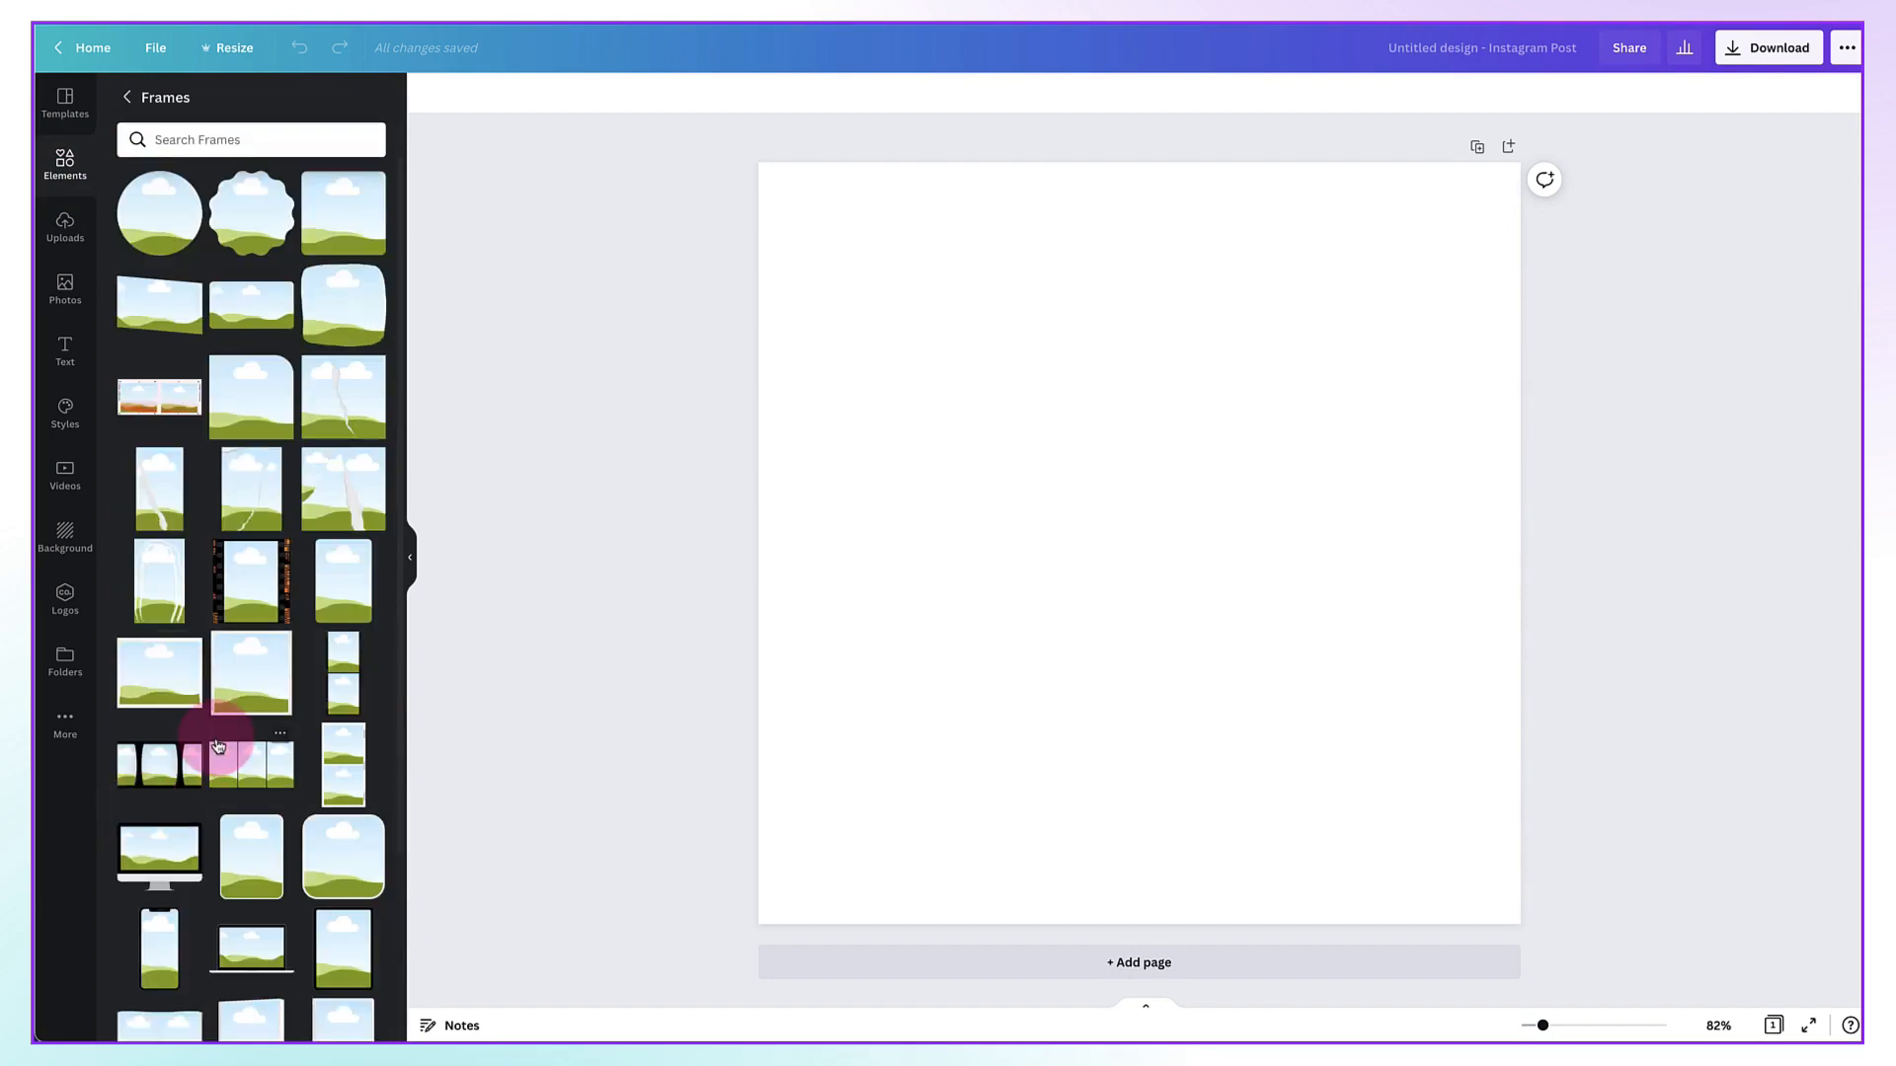
scroll(218, 746, down, 15)
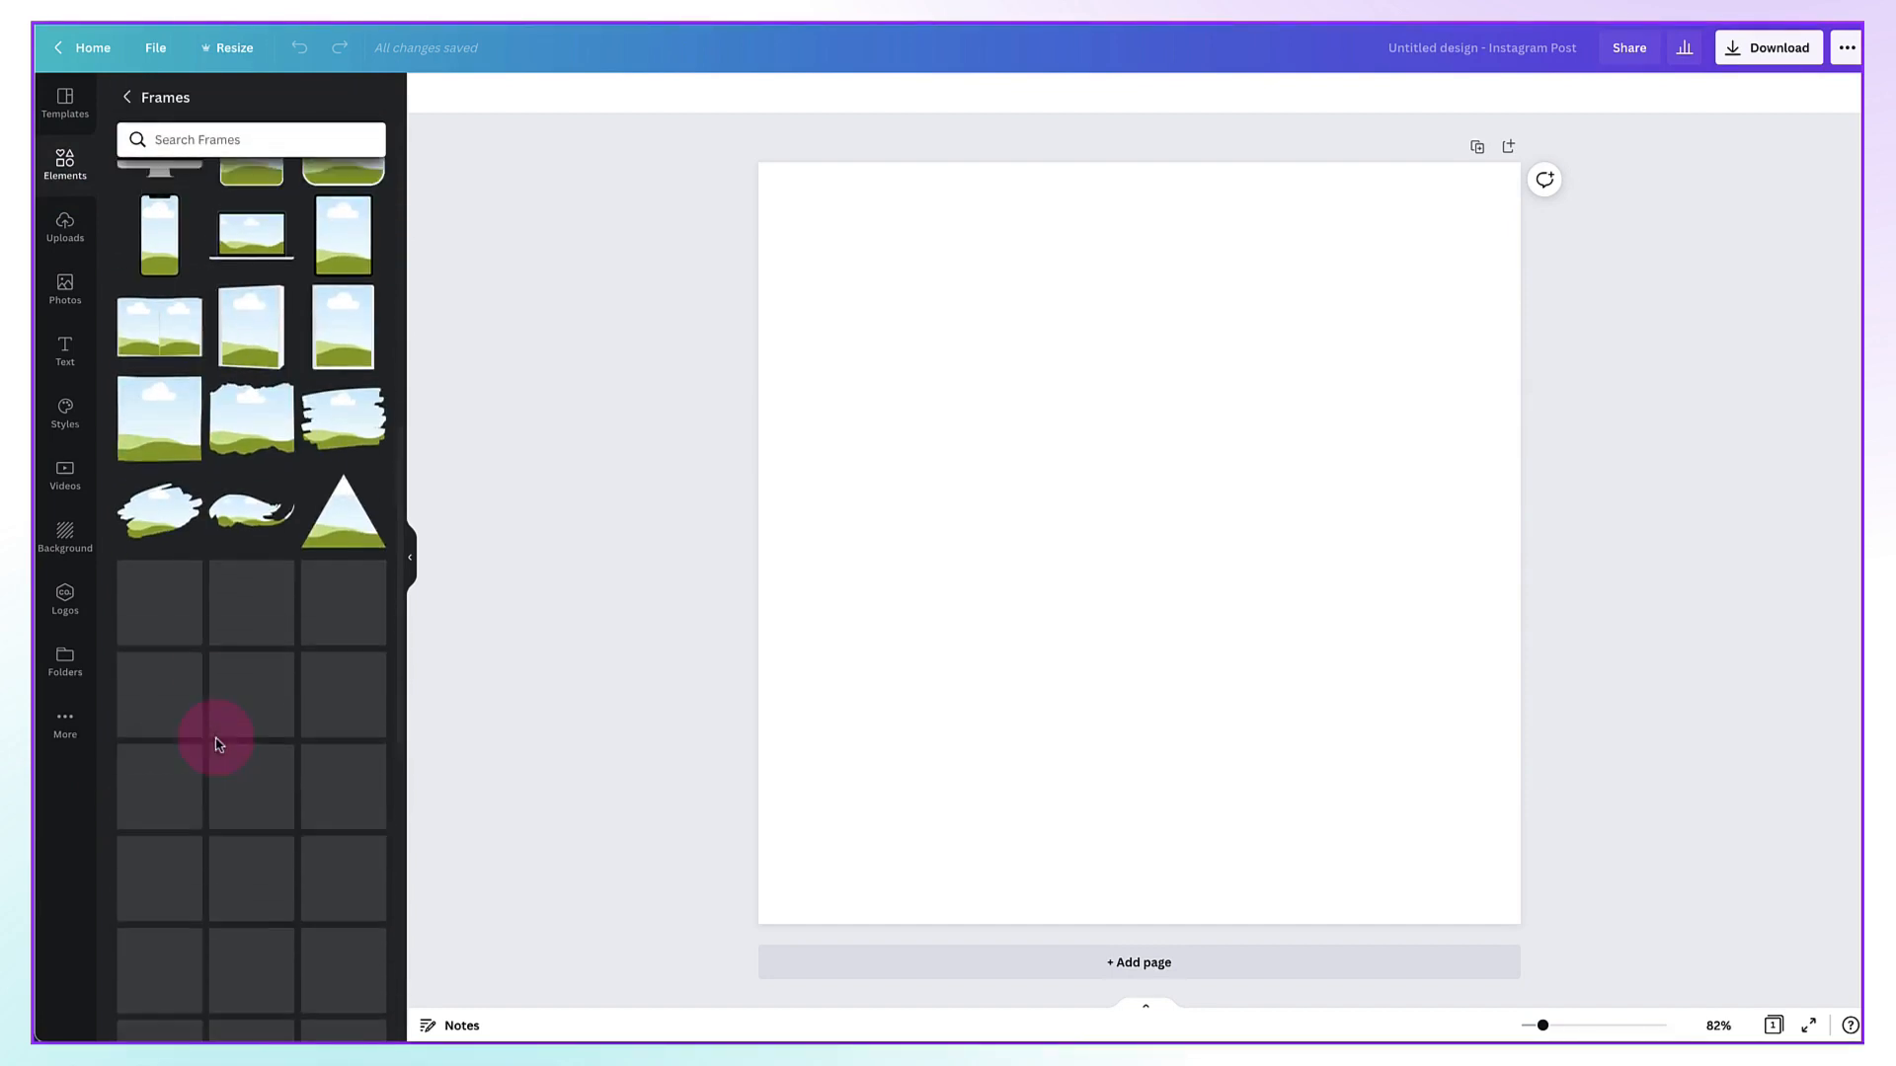
scroll(218, 745, down, 1)
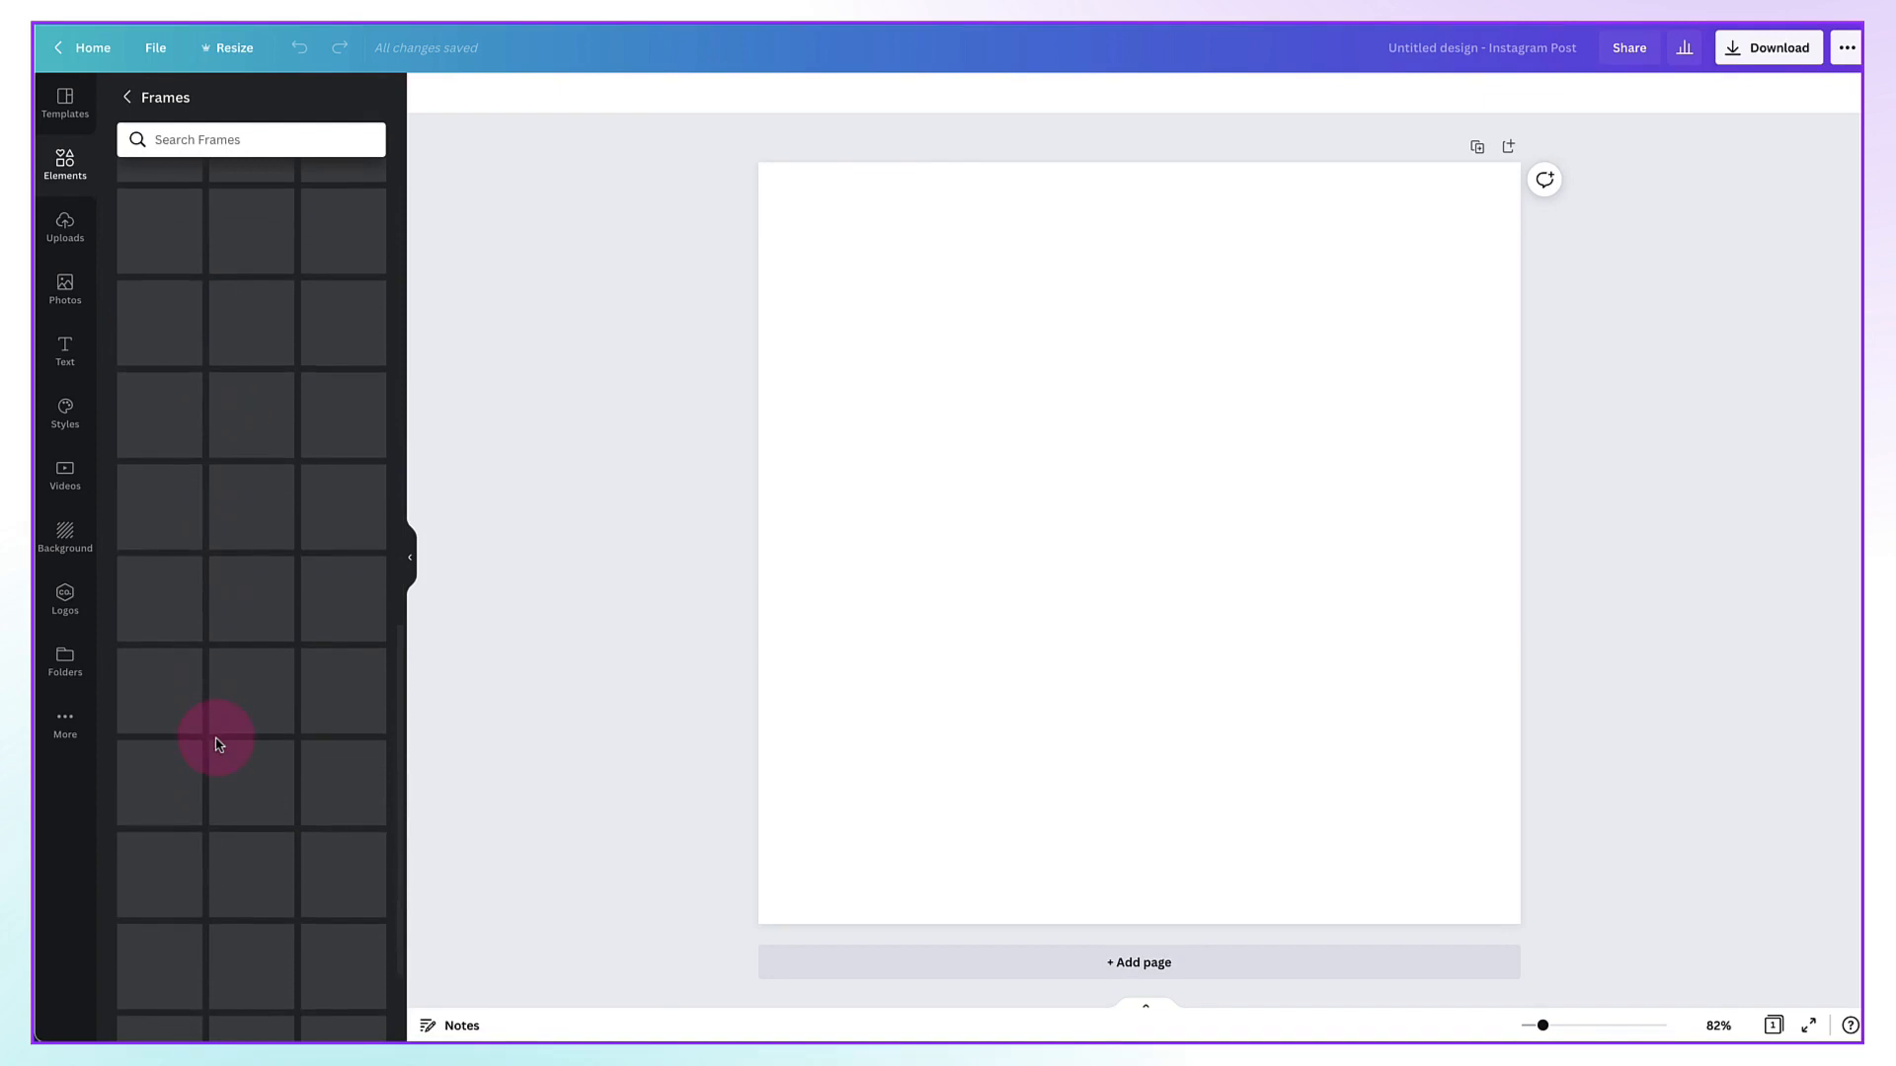
scroll(217, 743, down, 6)
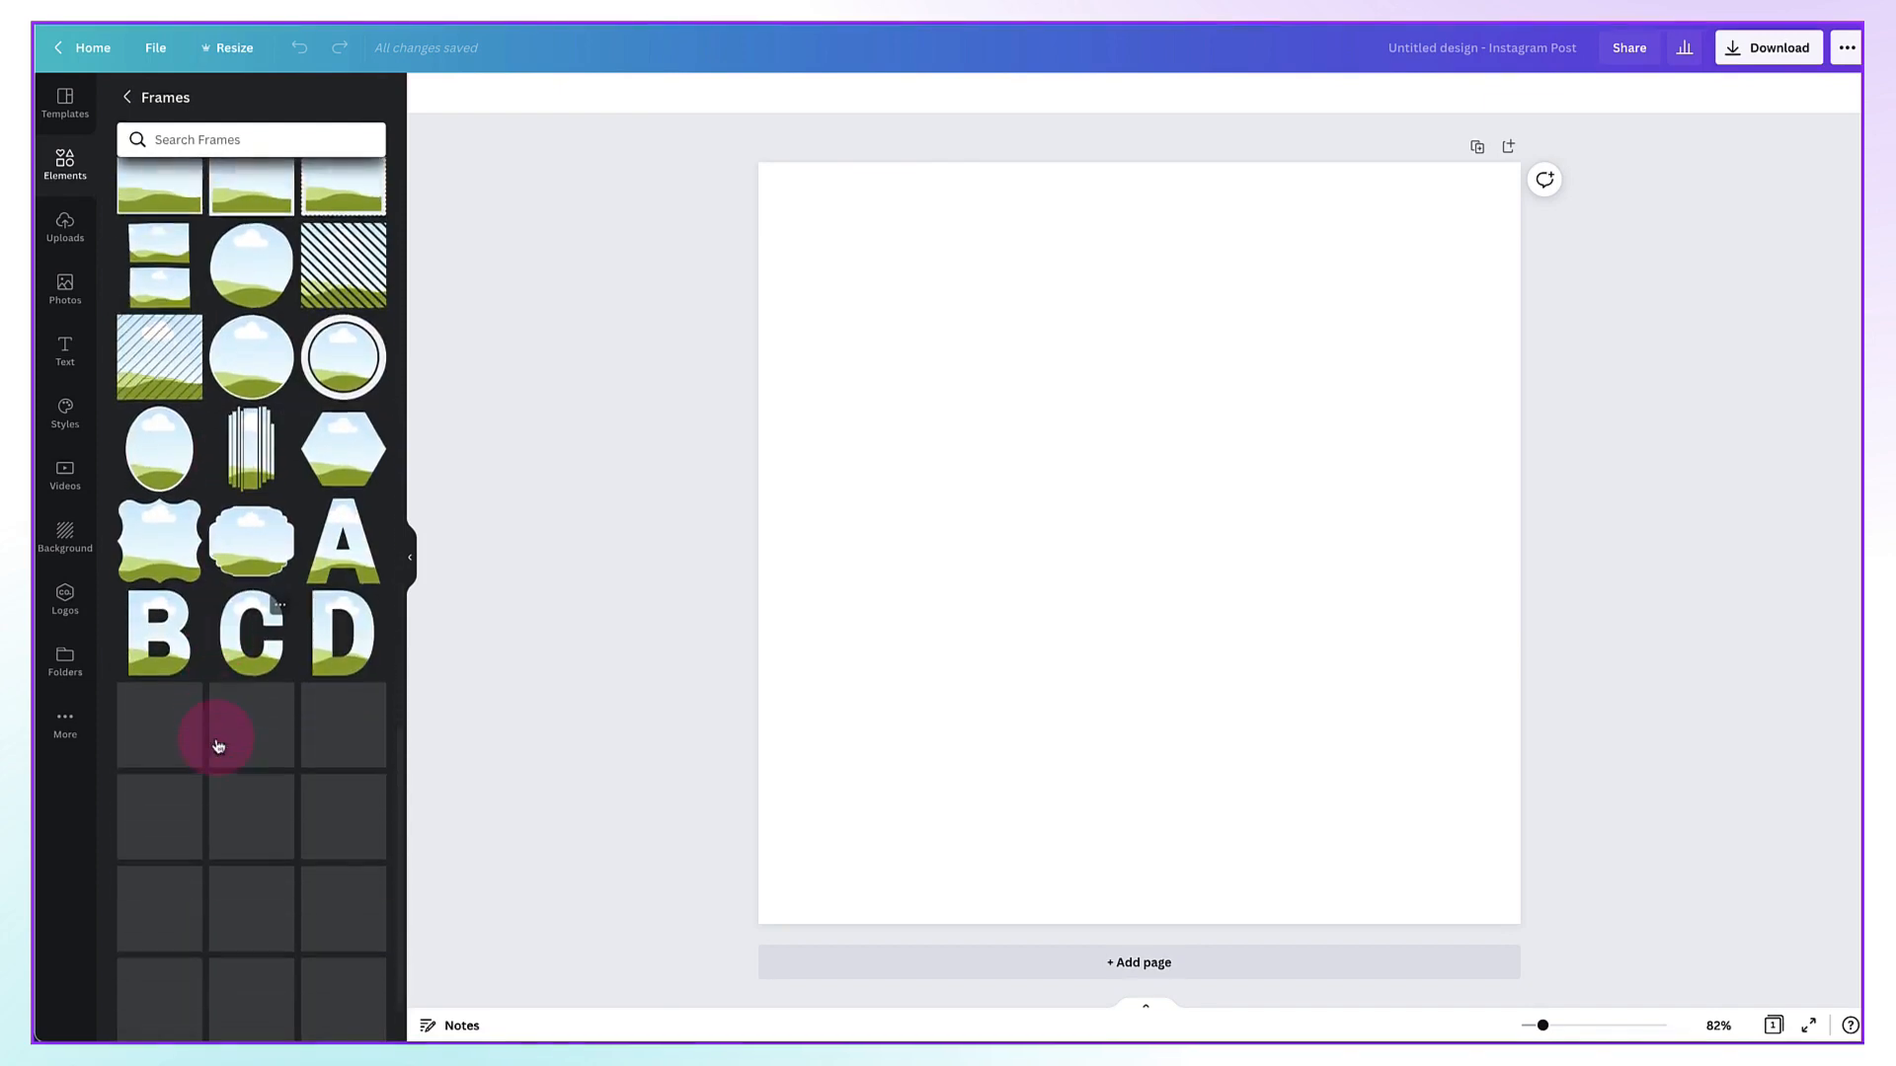
scroll(219, 744, down, 7)
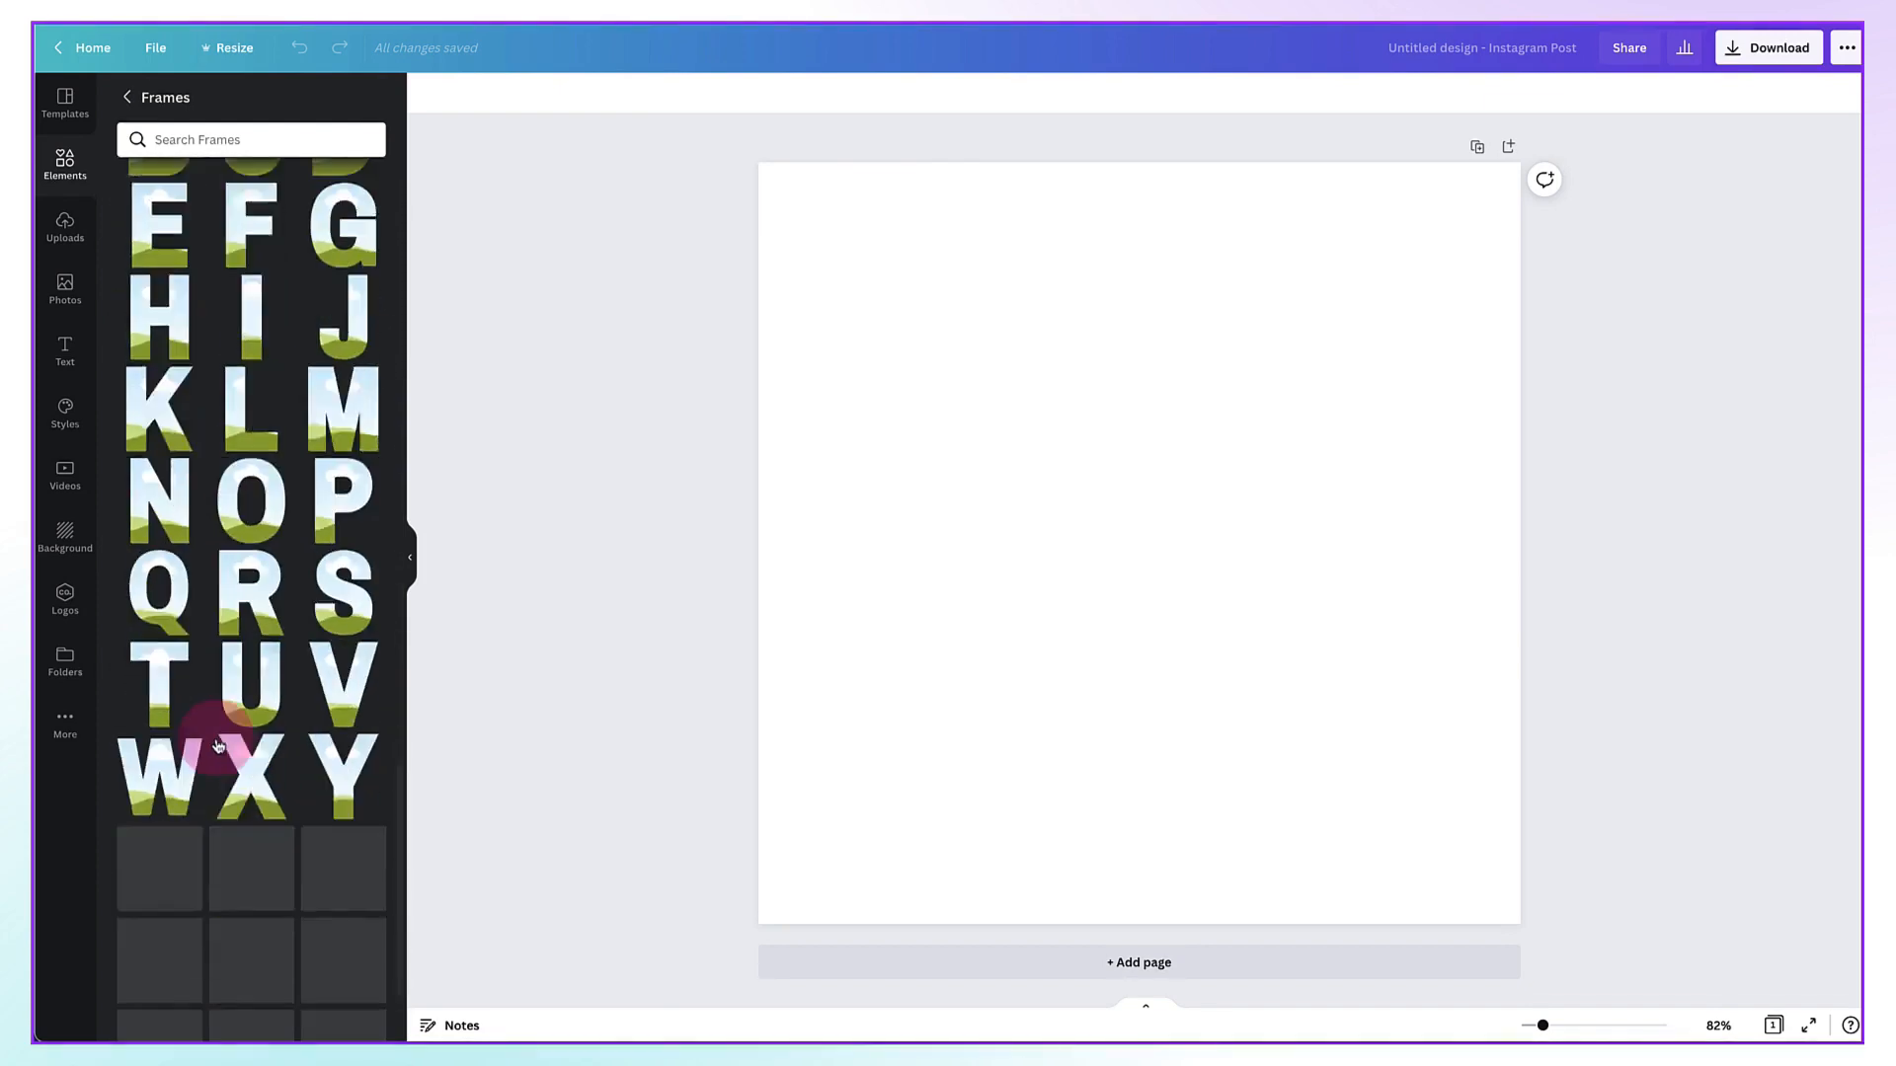
scroll(218, 743, down, 15)
click(233, 816)
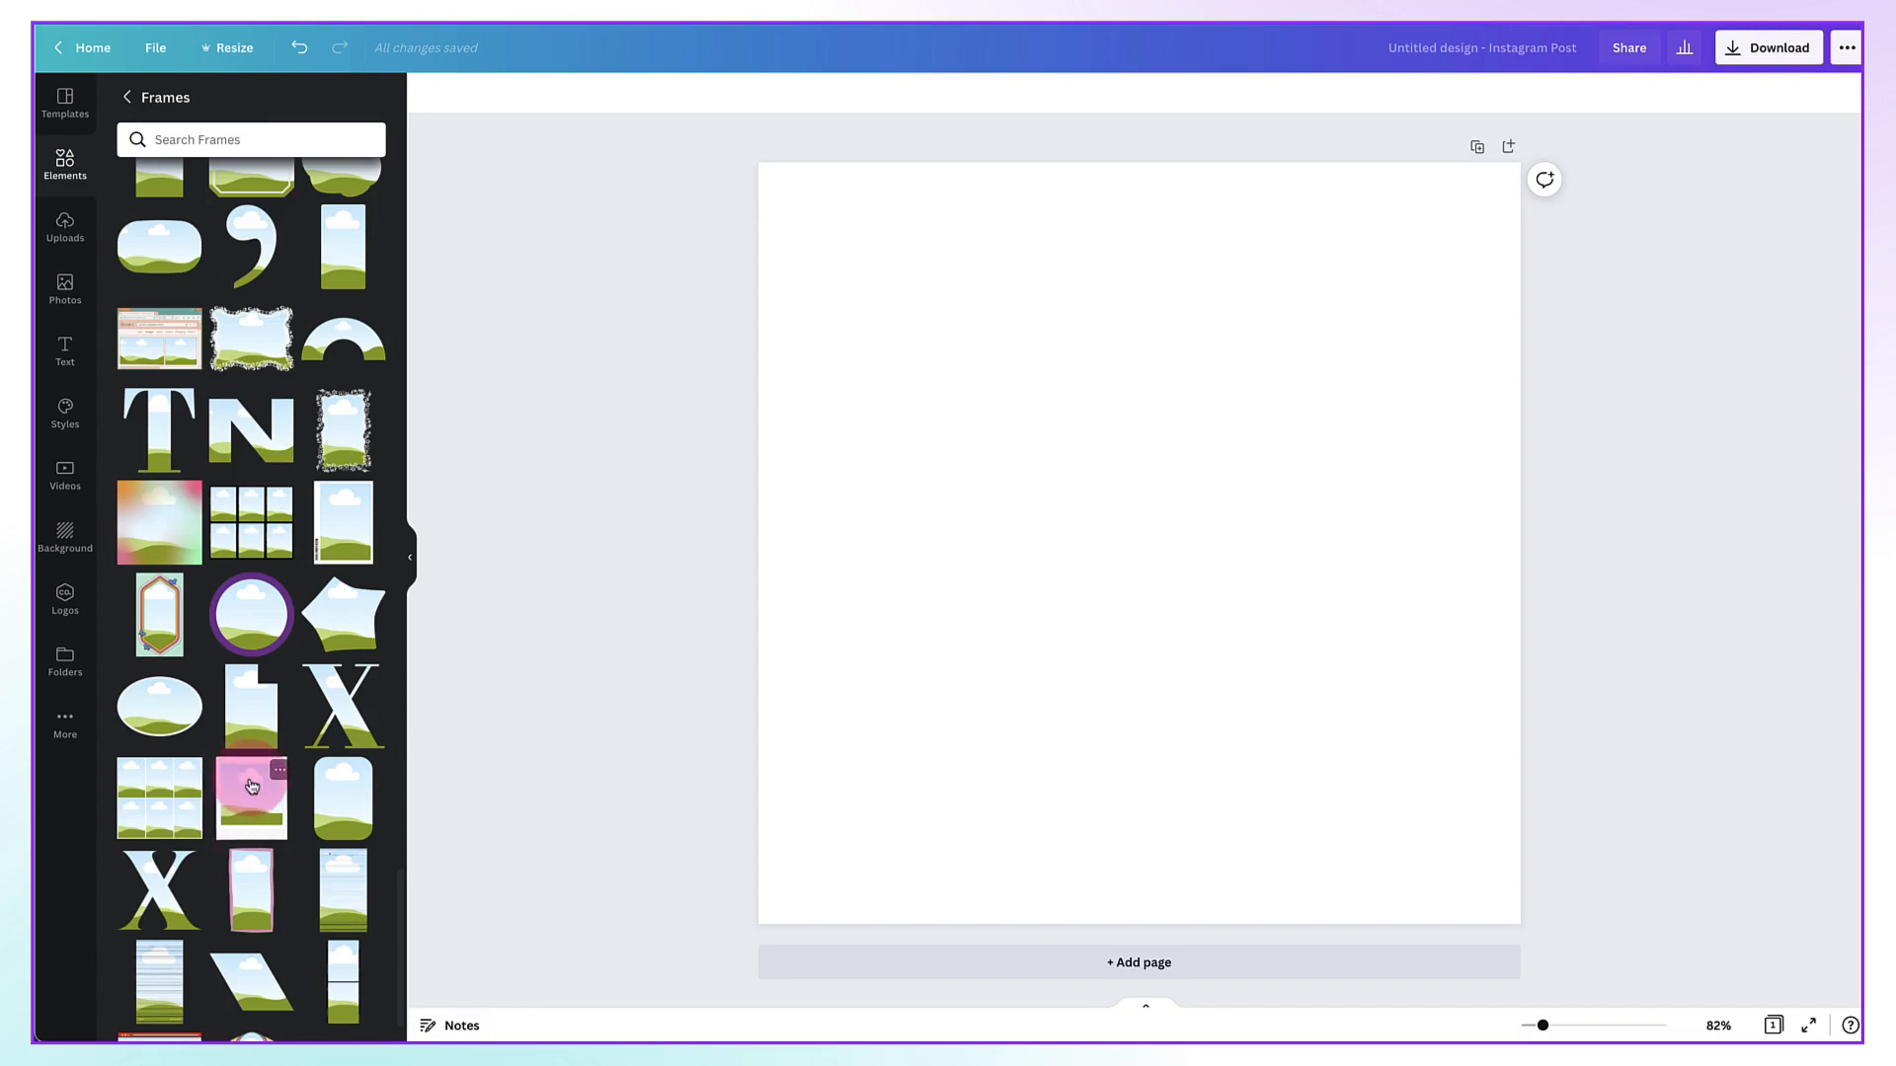
click(251, 786)
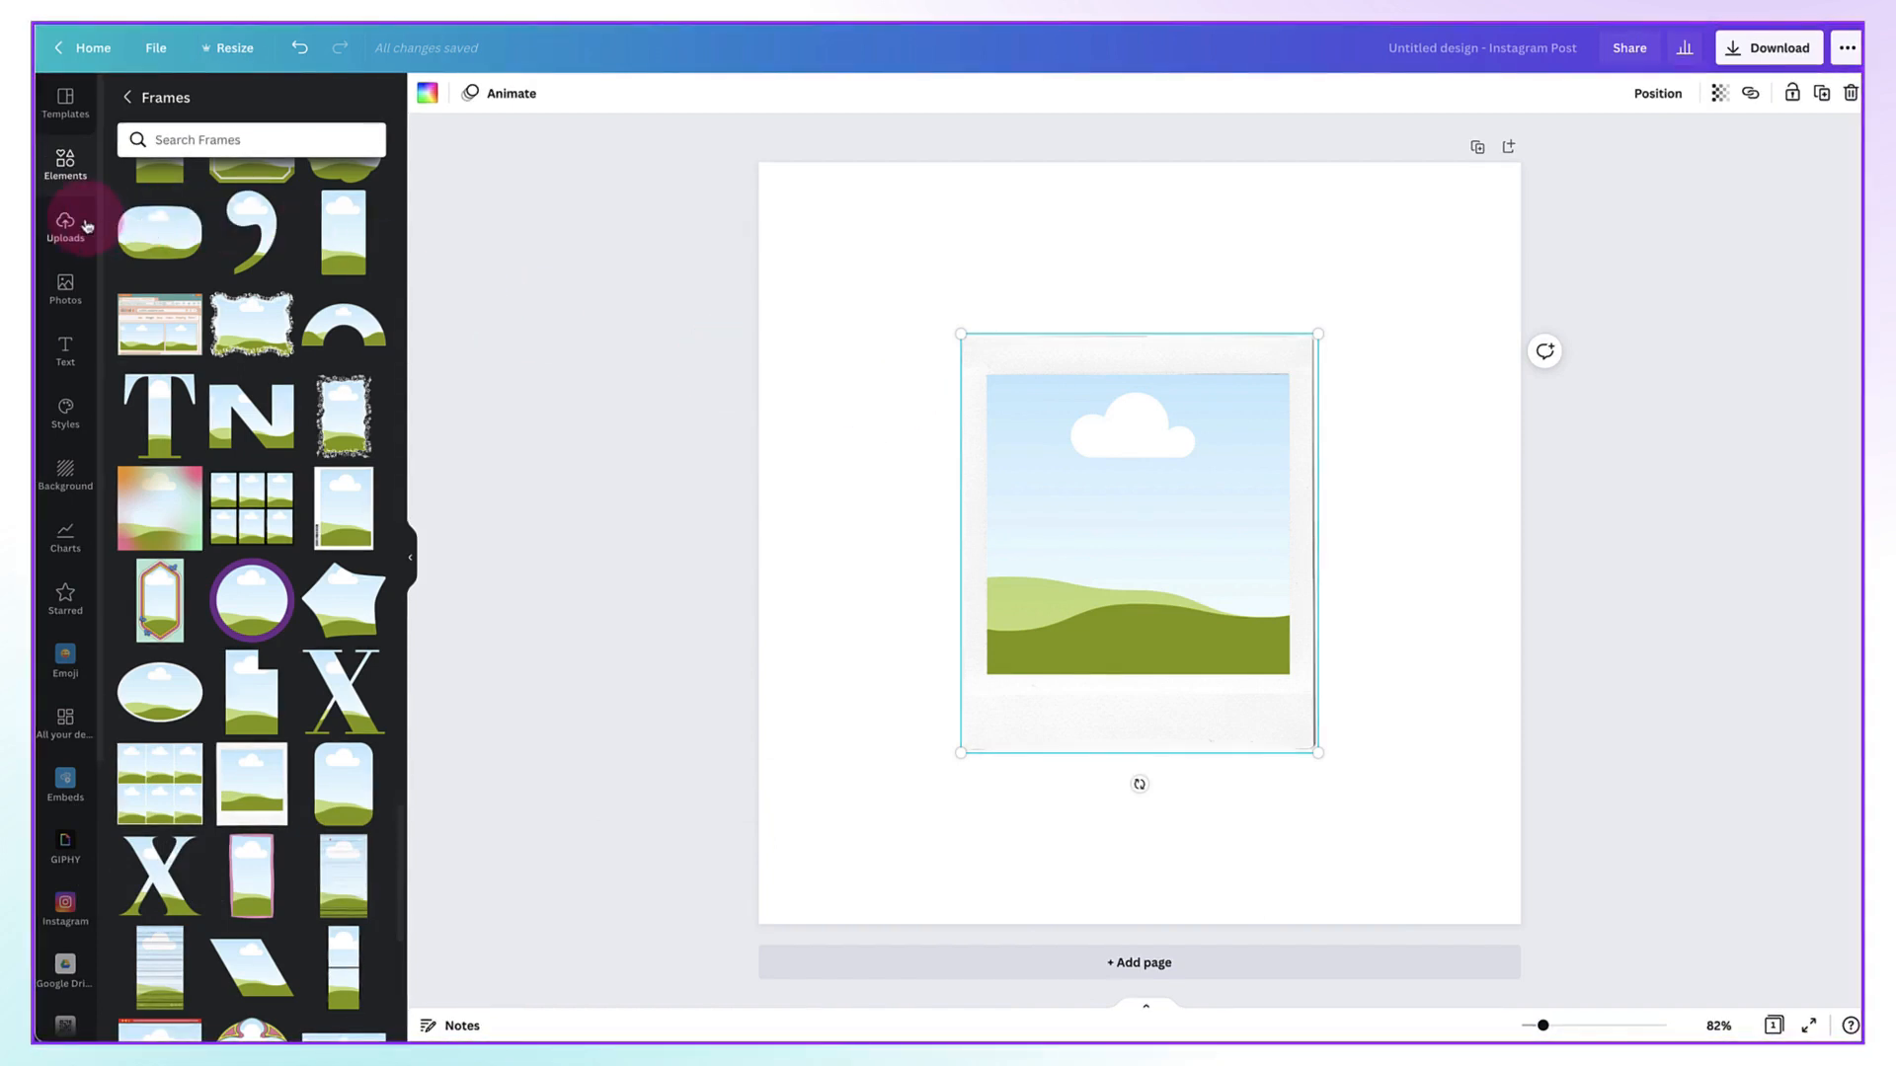
- Insert the uploaded photo of the person sitting in a yellow jacket and drop it into the Polaroid frame
scroll(87, 225, down, 3)
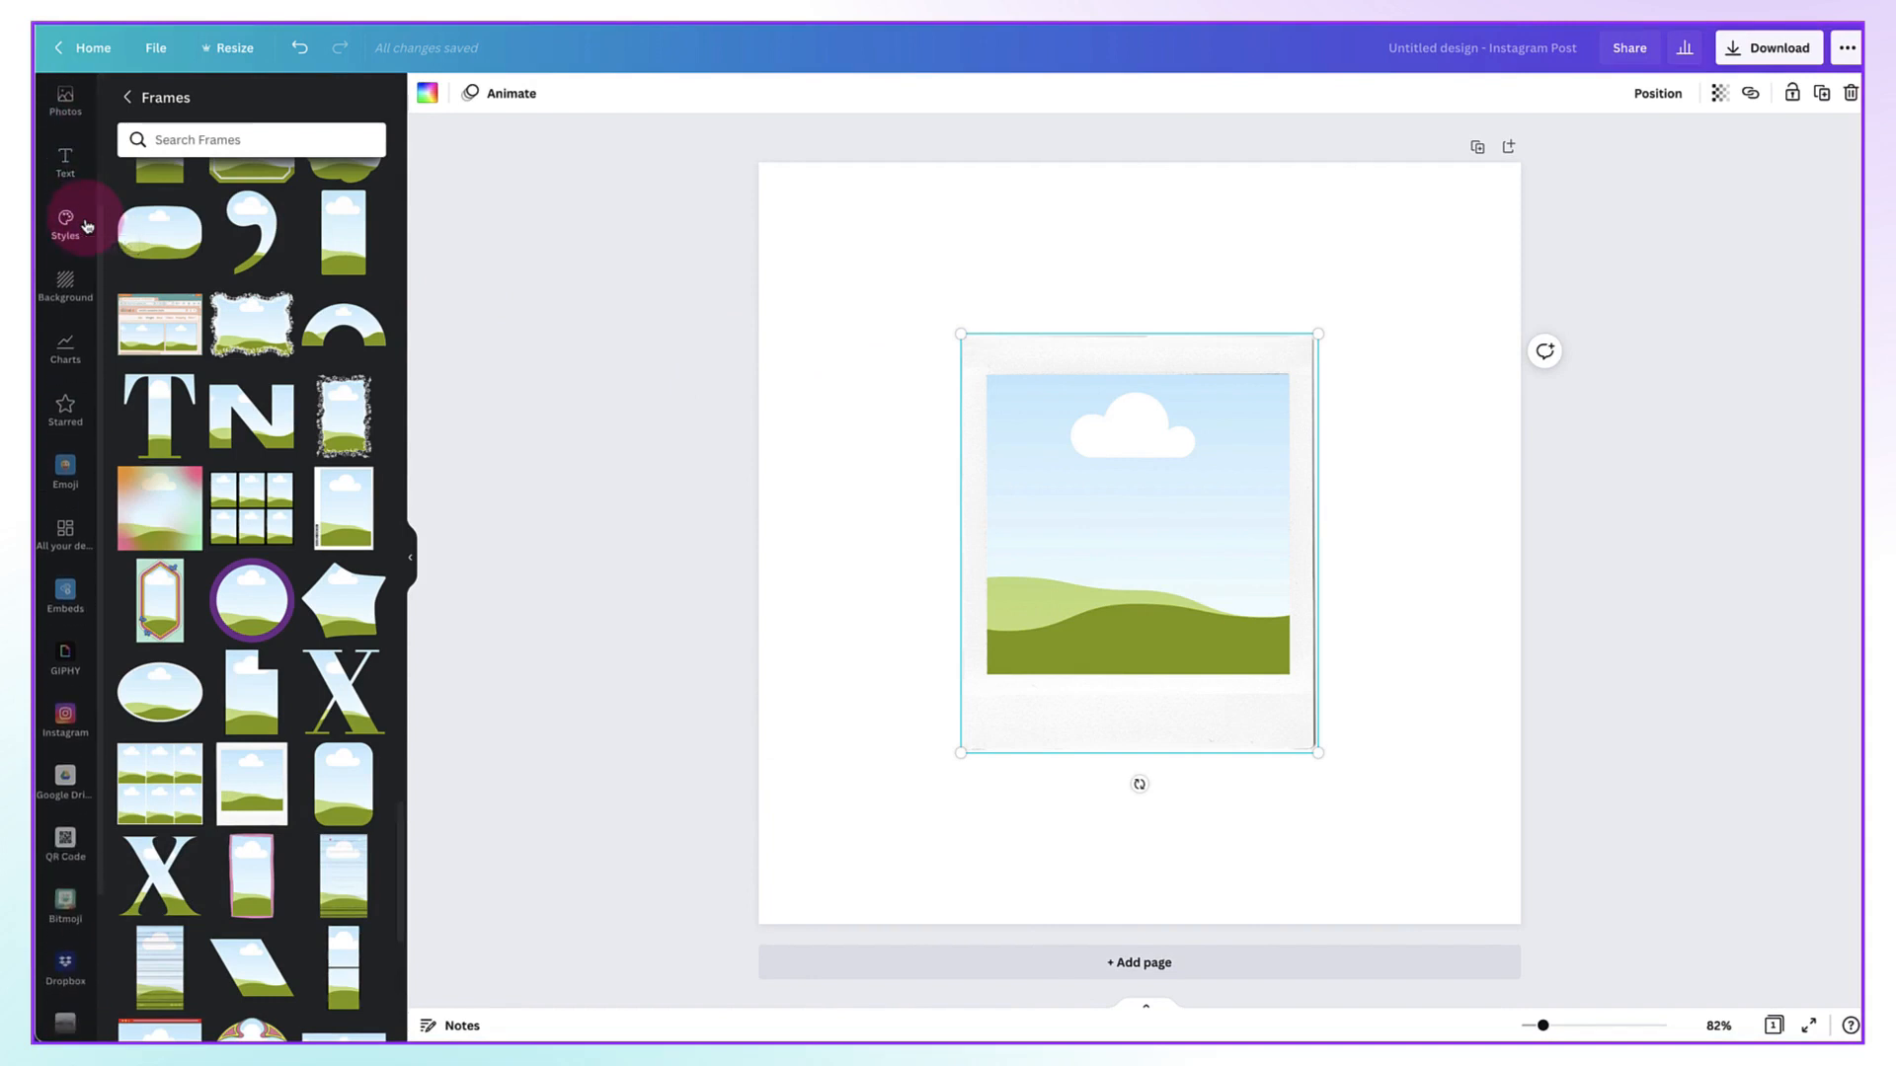
scroll(87, 225, up, 3)
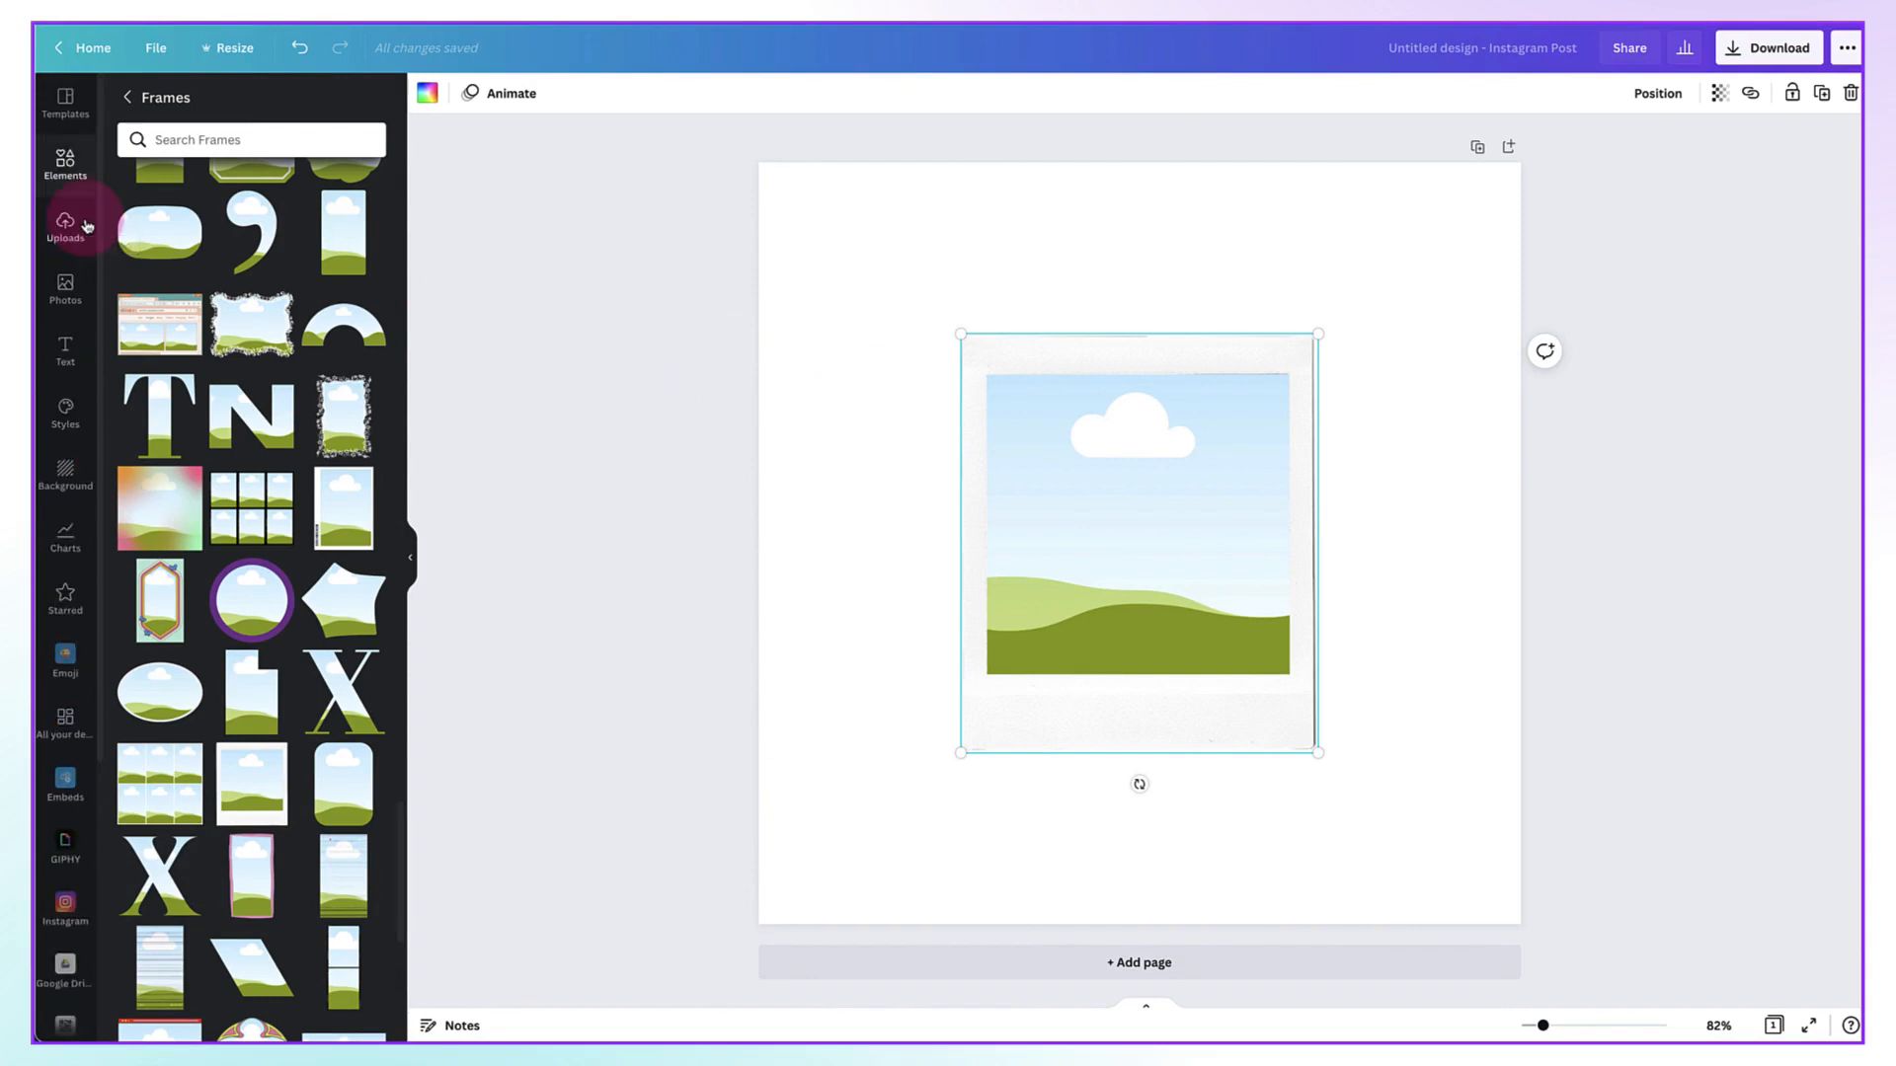
click(66, 292)
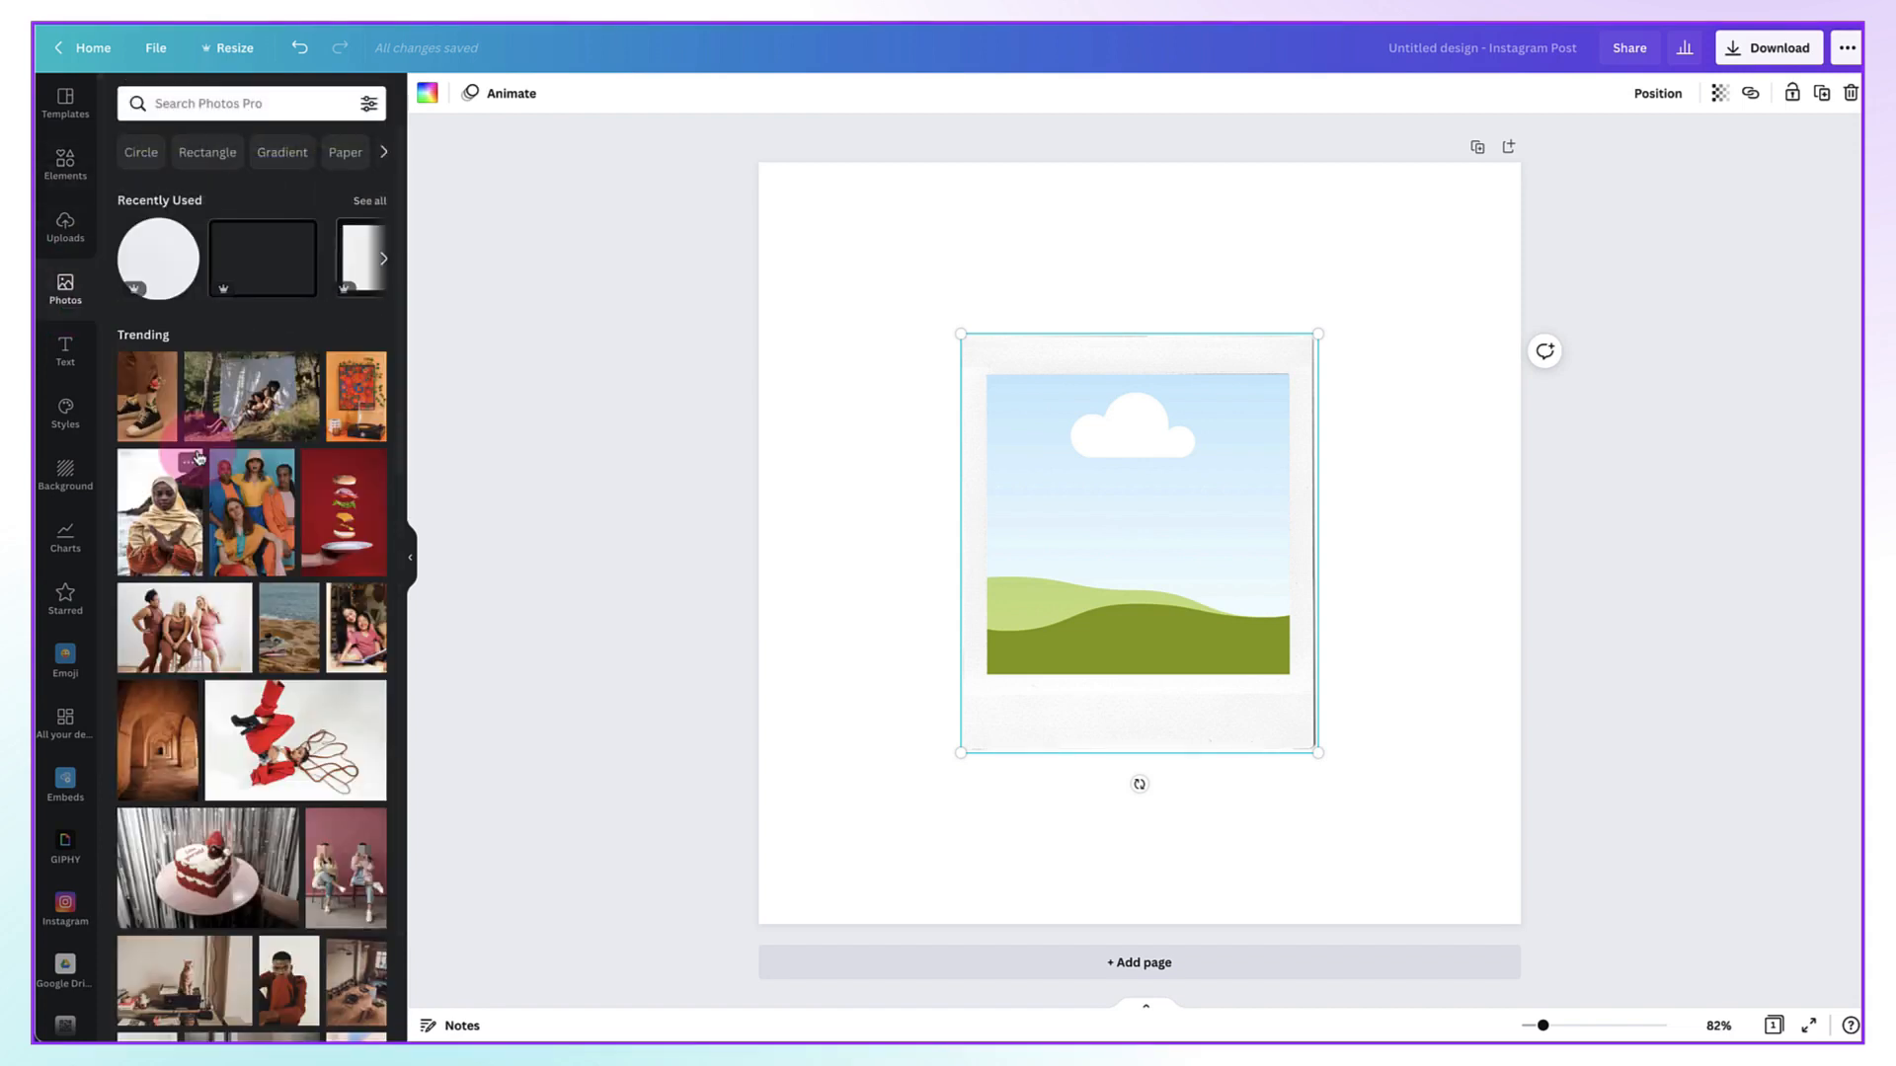
scroll(199, 458, down, 5)
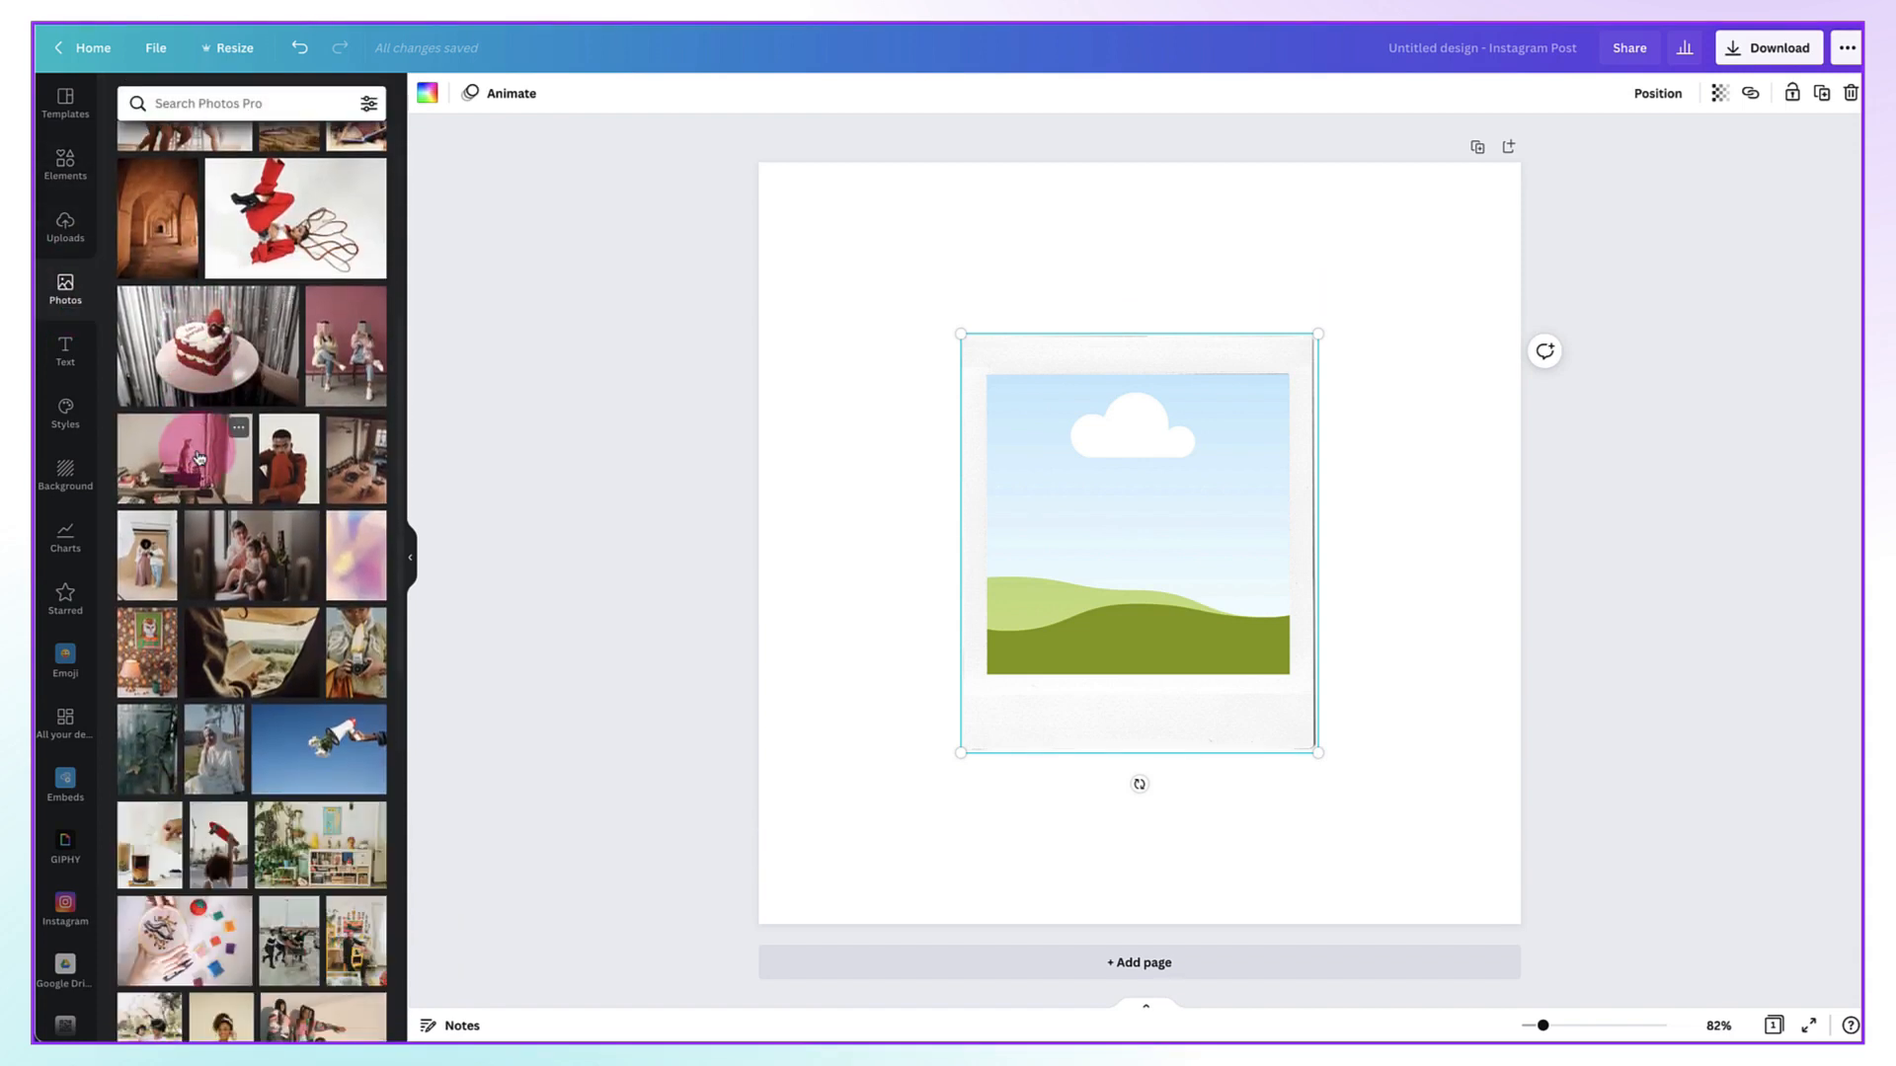
scroll(199, 458, down, 5)
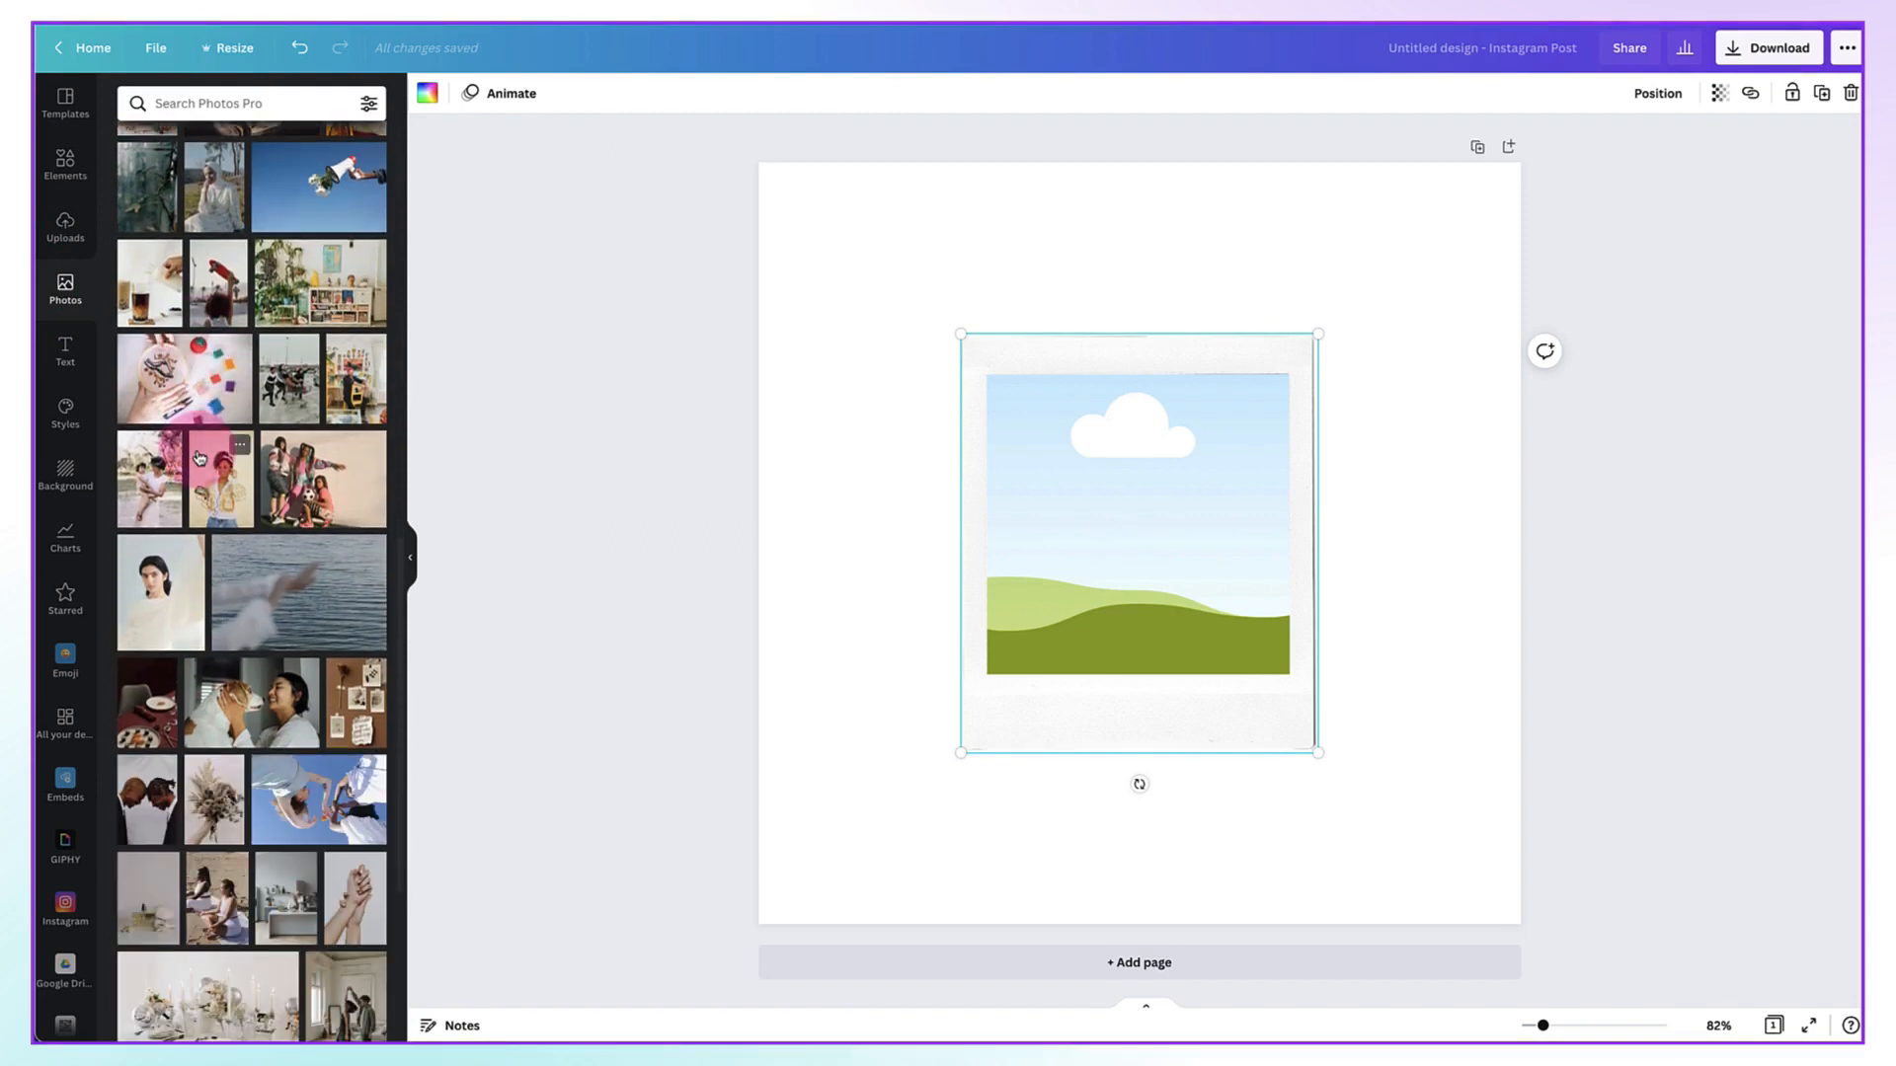
click(69, 226)
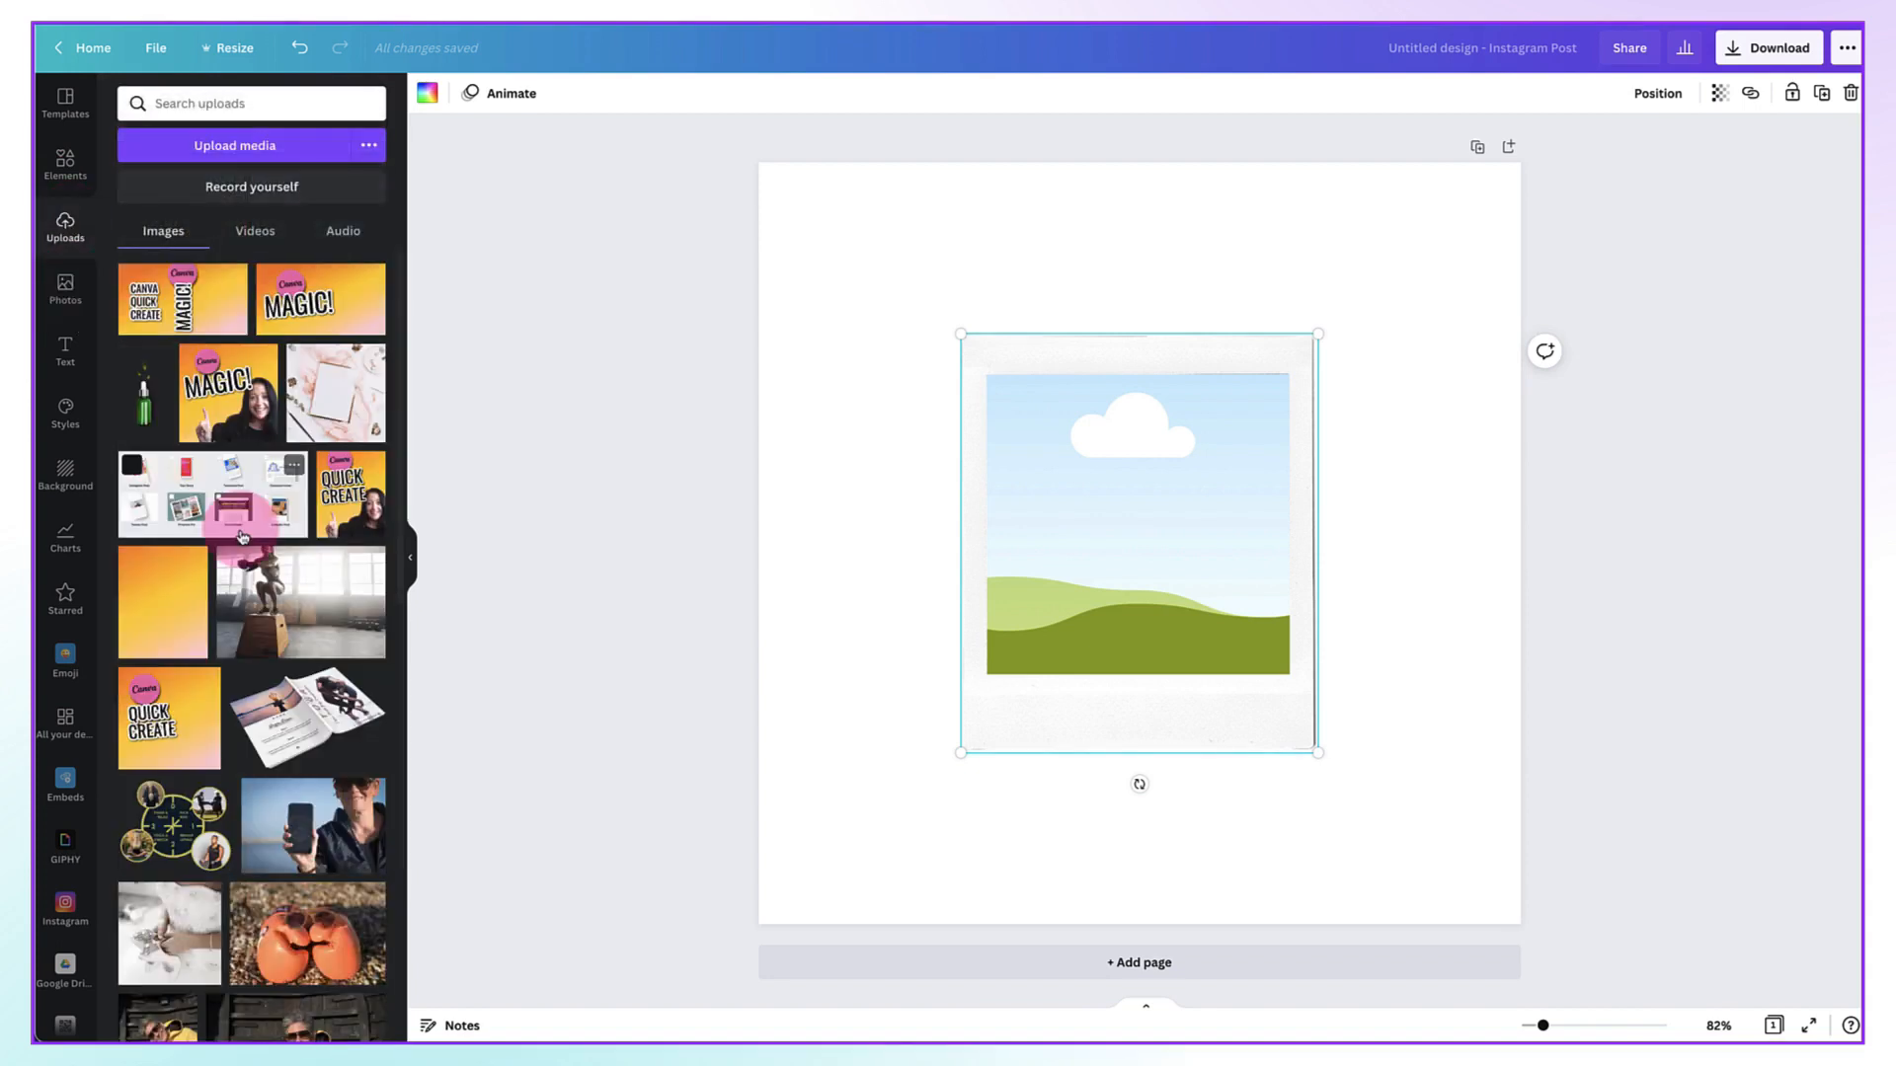
scroll(242, 536, down, 6)
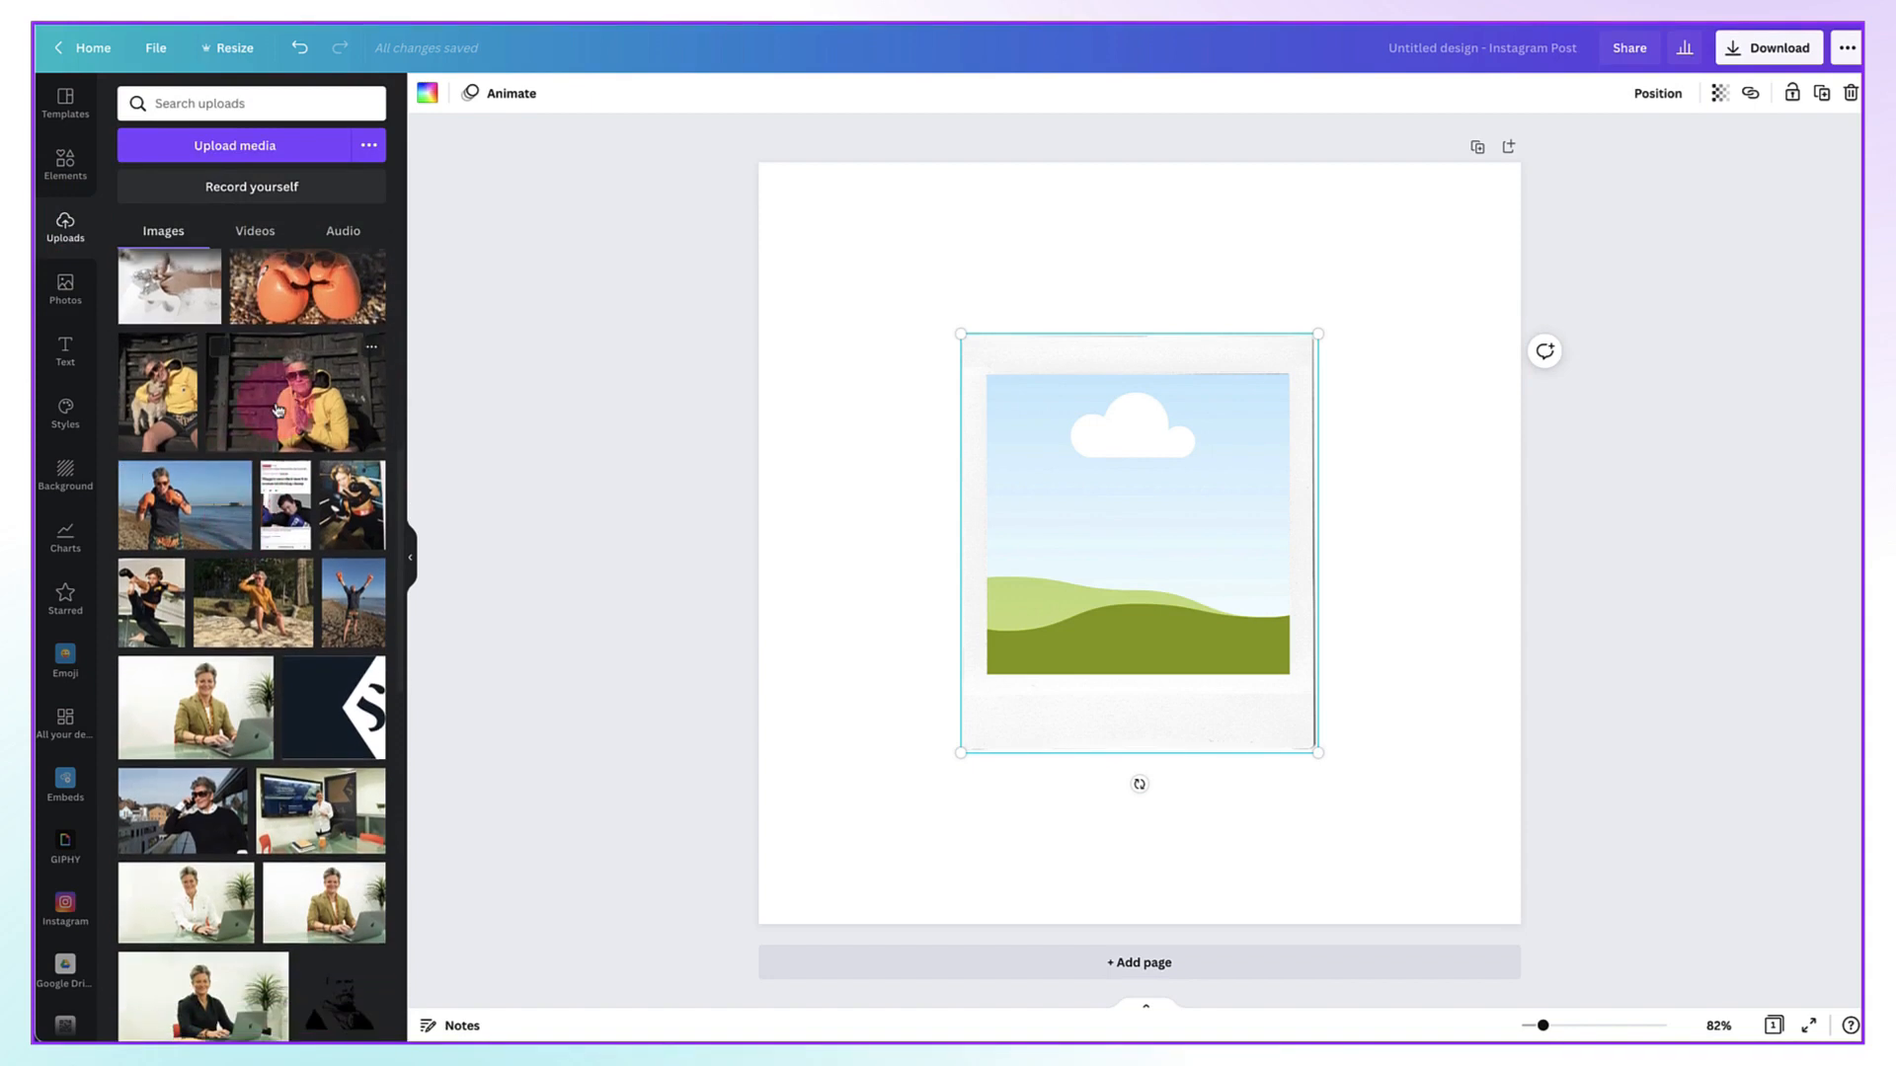
click(277, 410)
click(1113, 505)
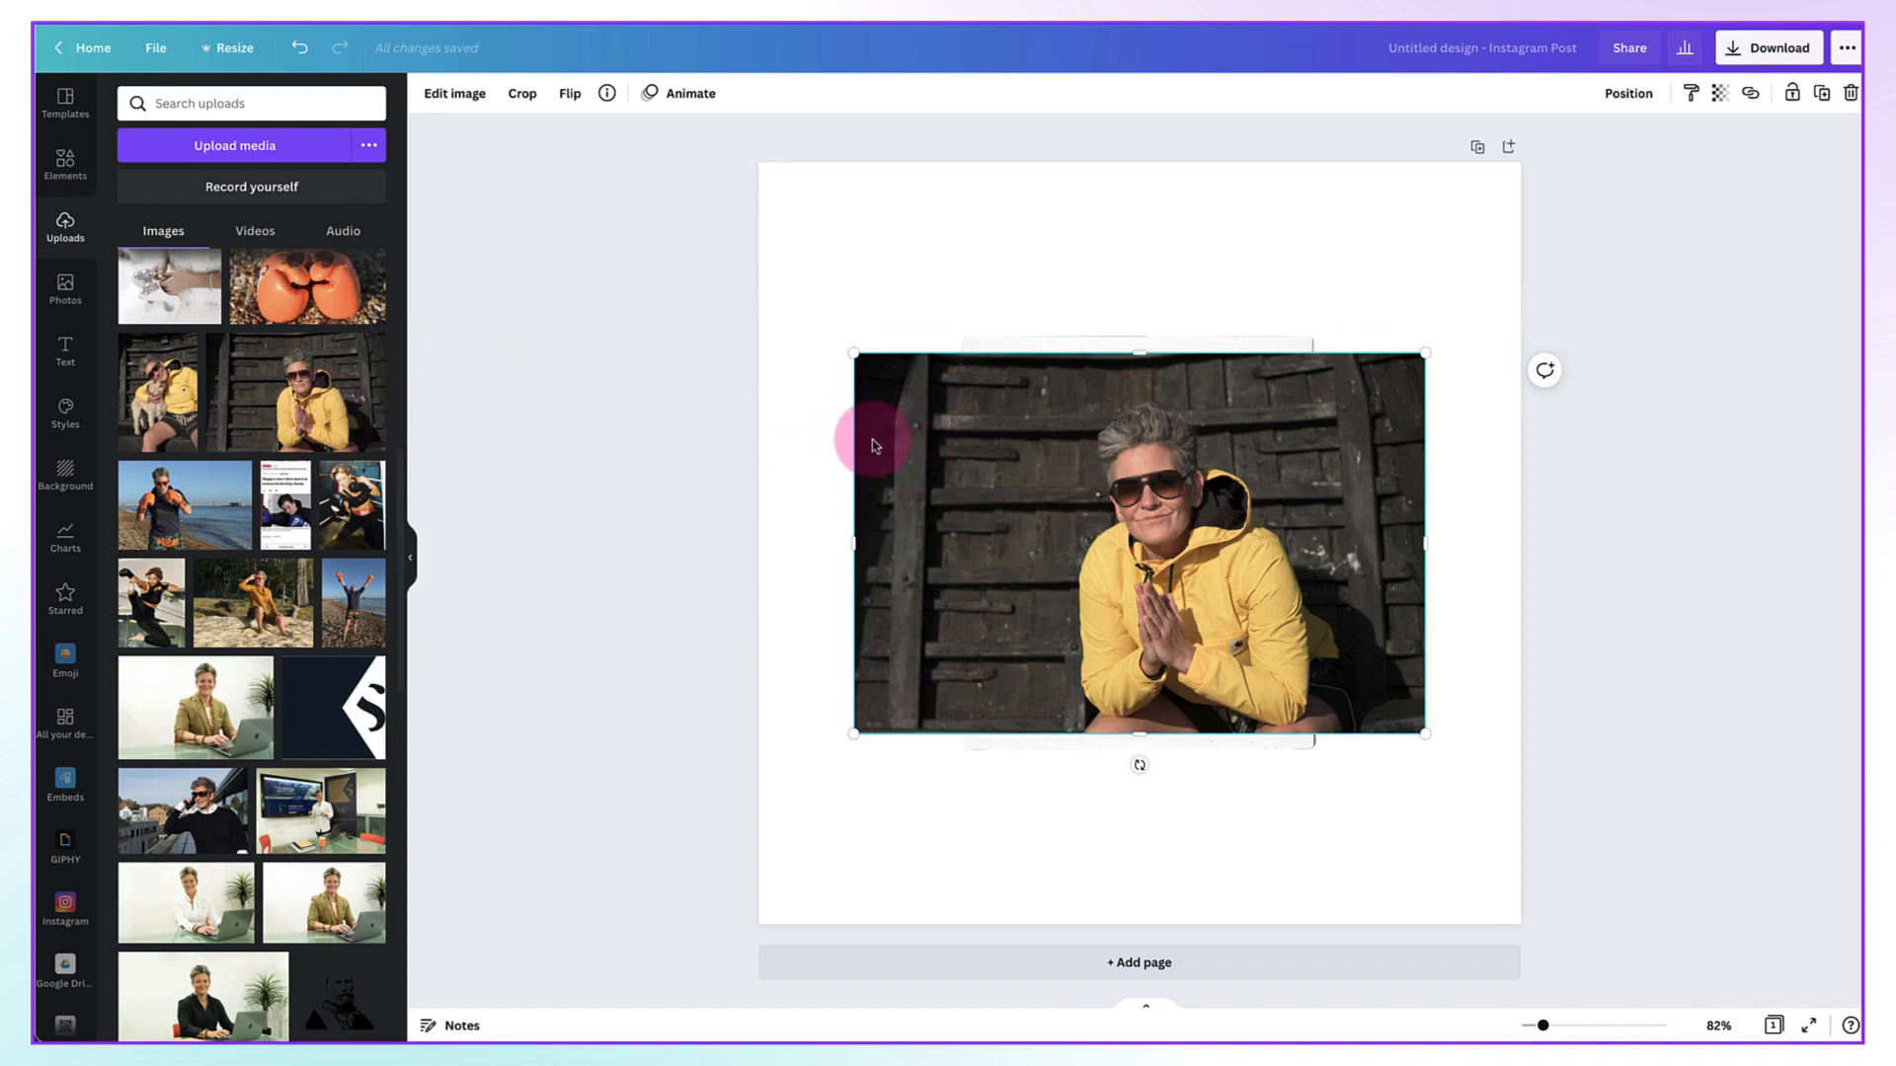
drag(874, 446, 858, 711)
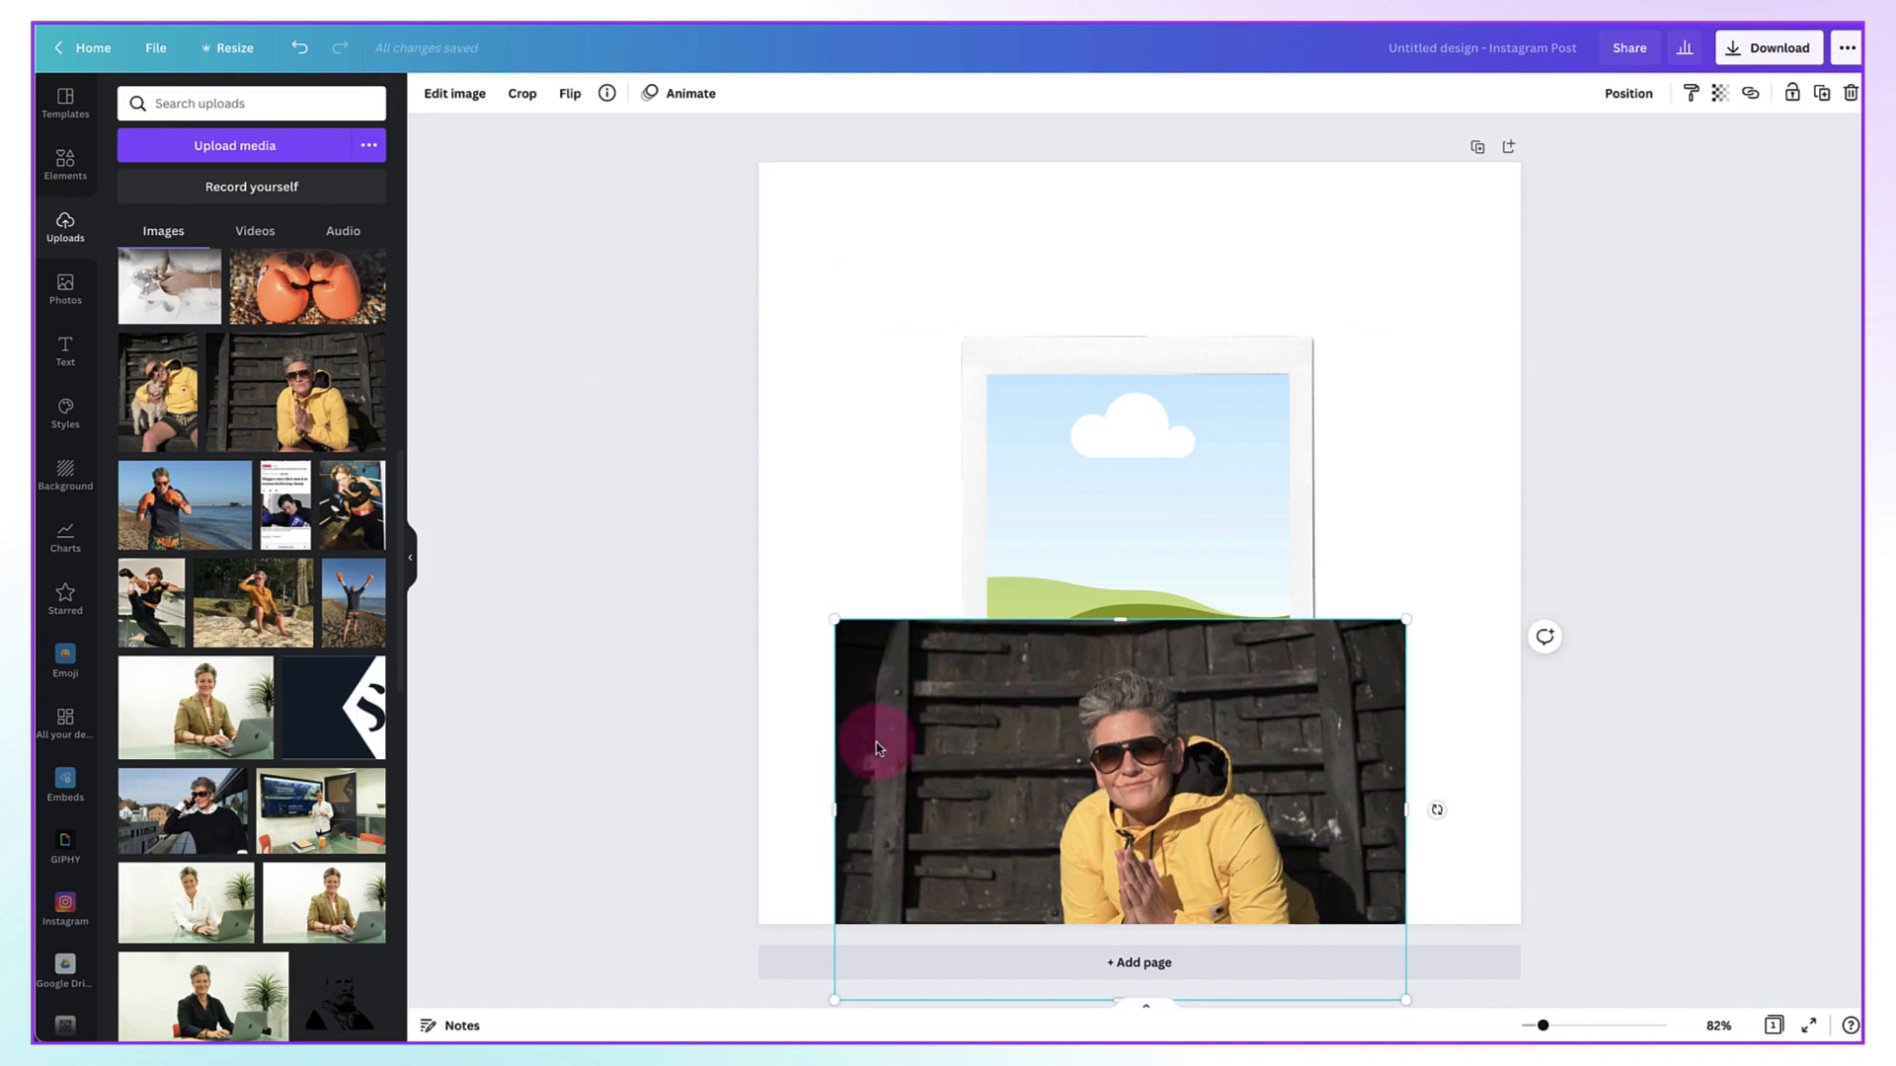
drag(876, 747, 1030, 525)
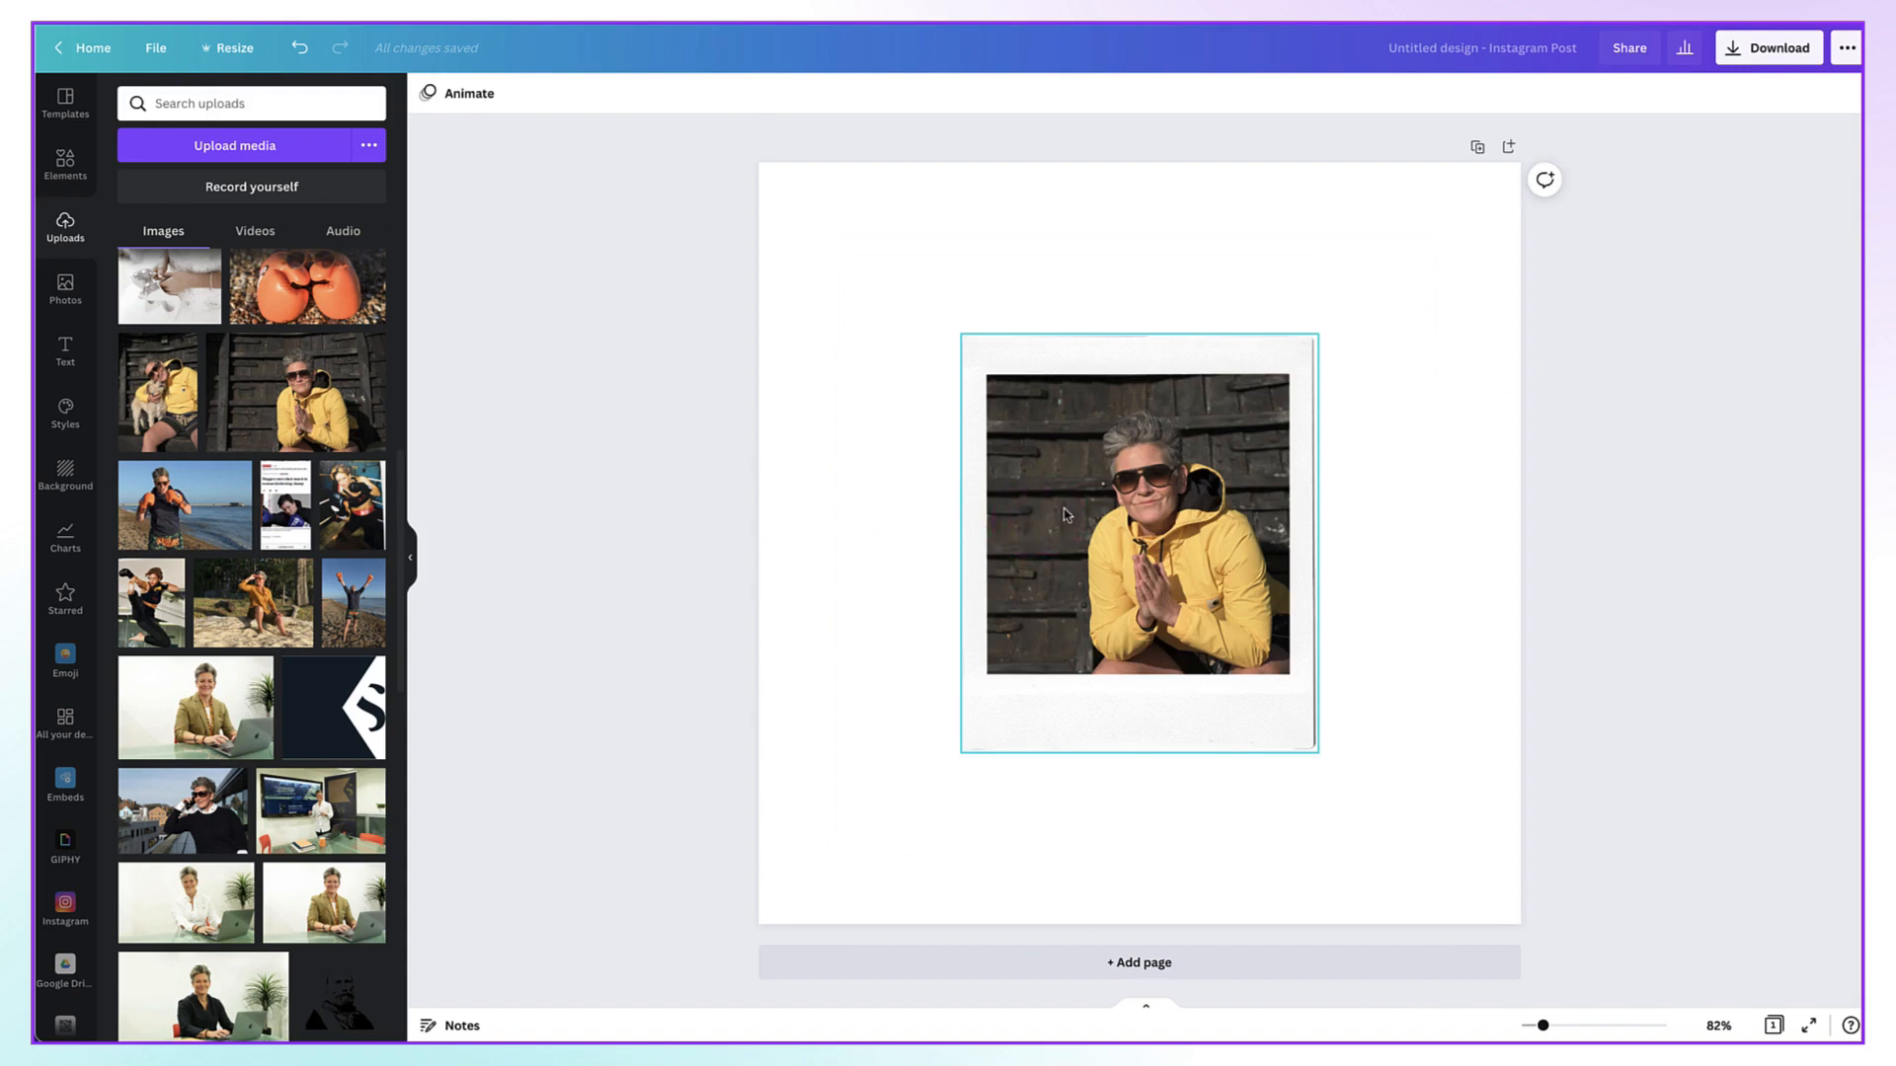
- Reposition the photo inside the Polaroid frame by shifting it slightly to the left, and apply the change
double_click(1065, 511)
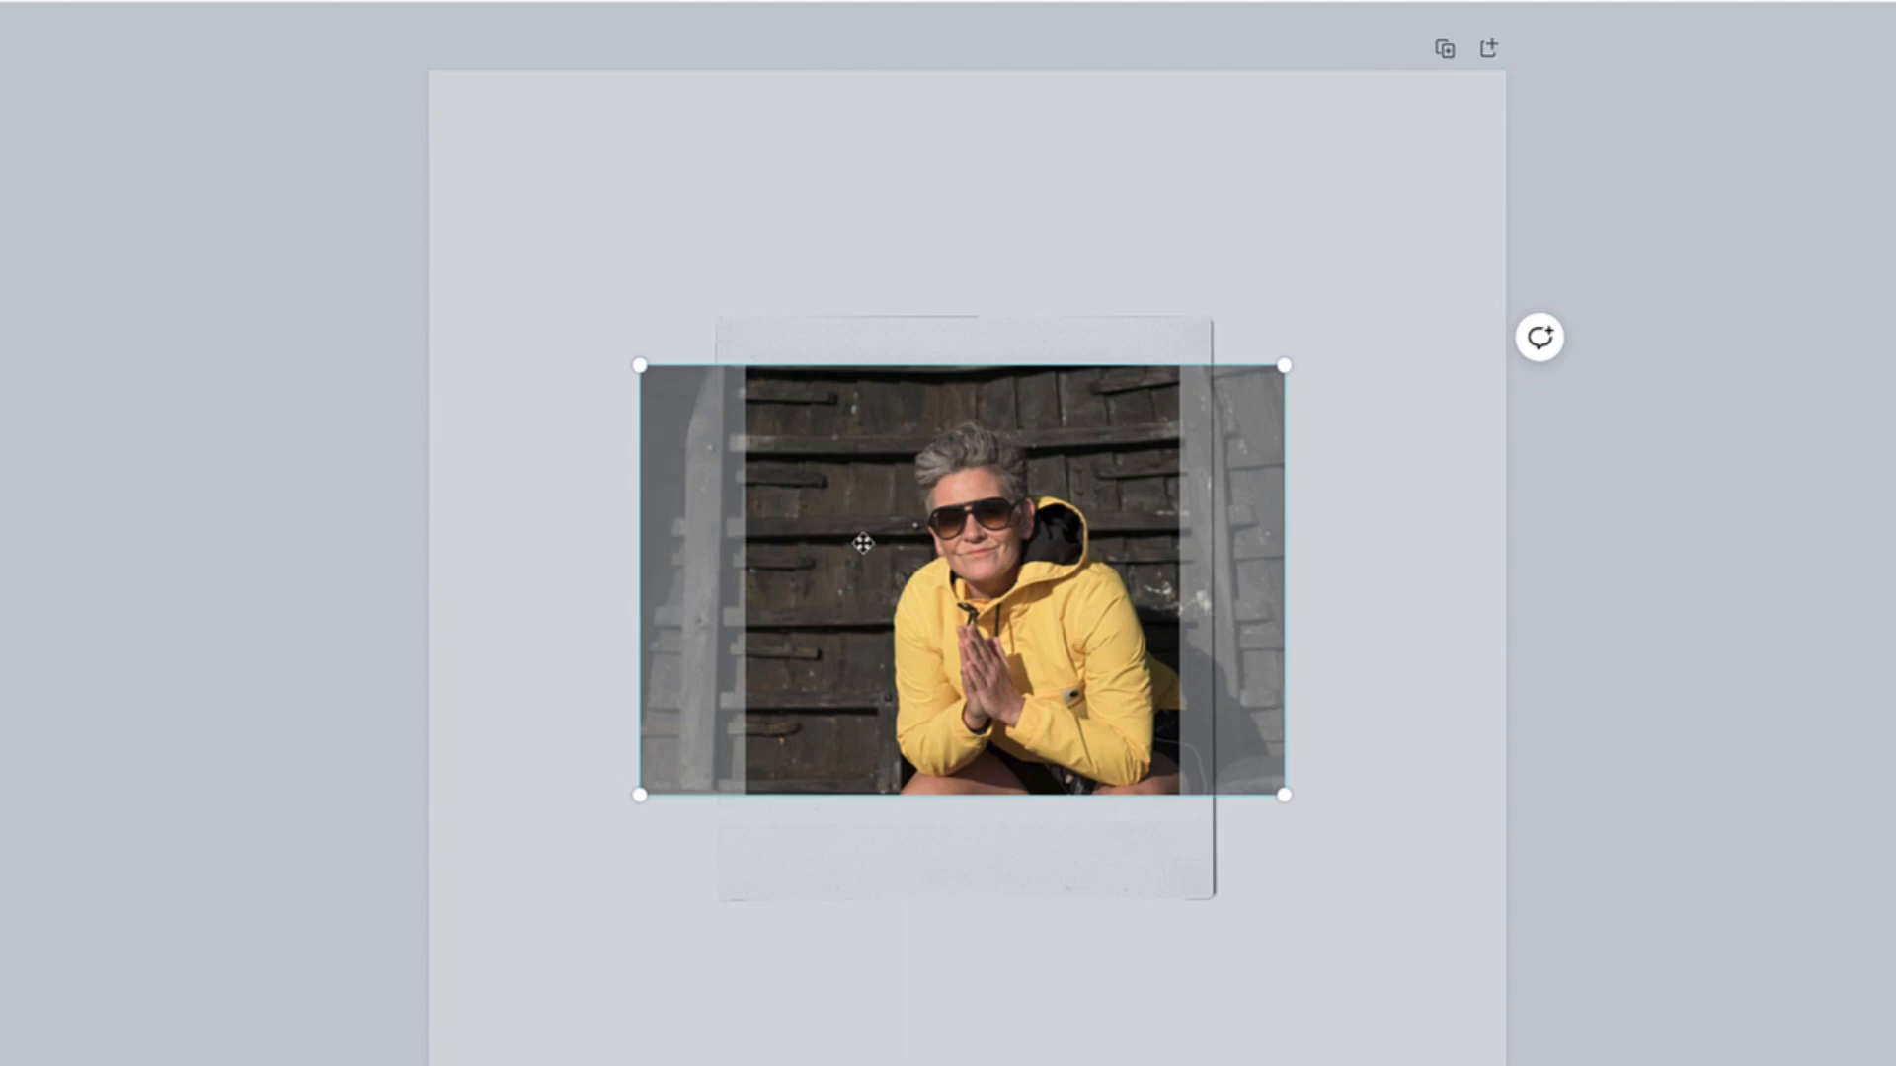
drag(858, 542, 844, 540)
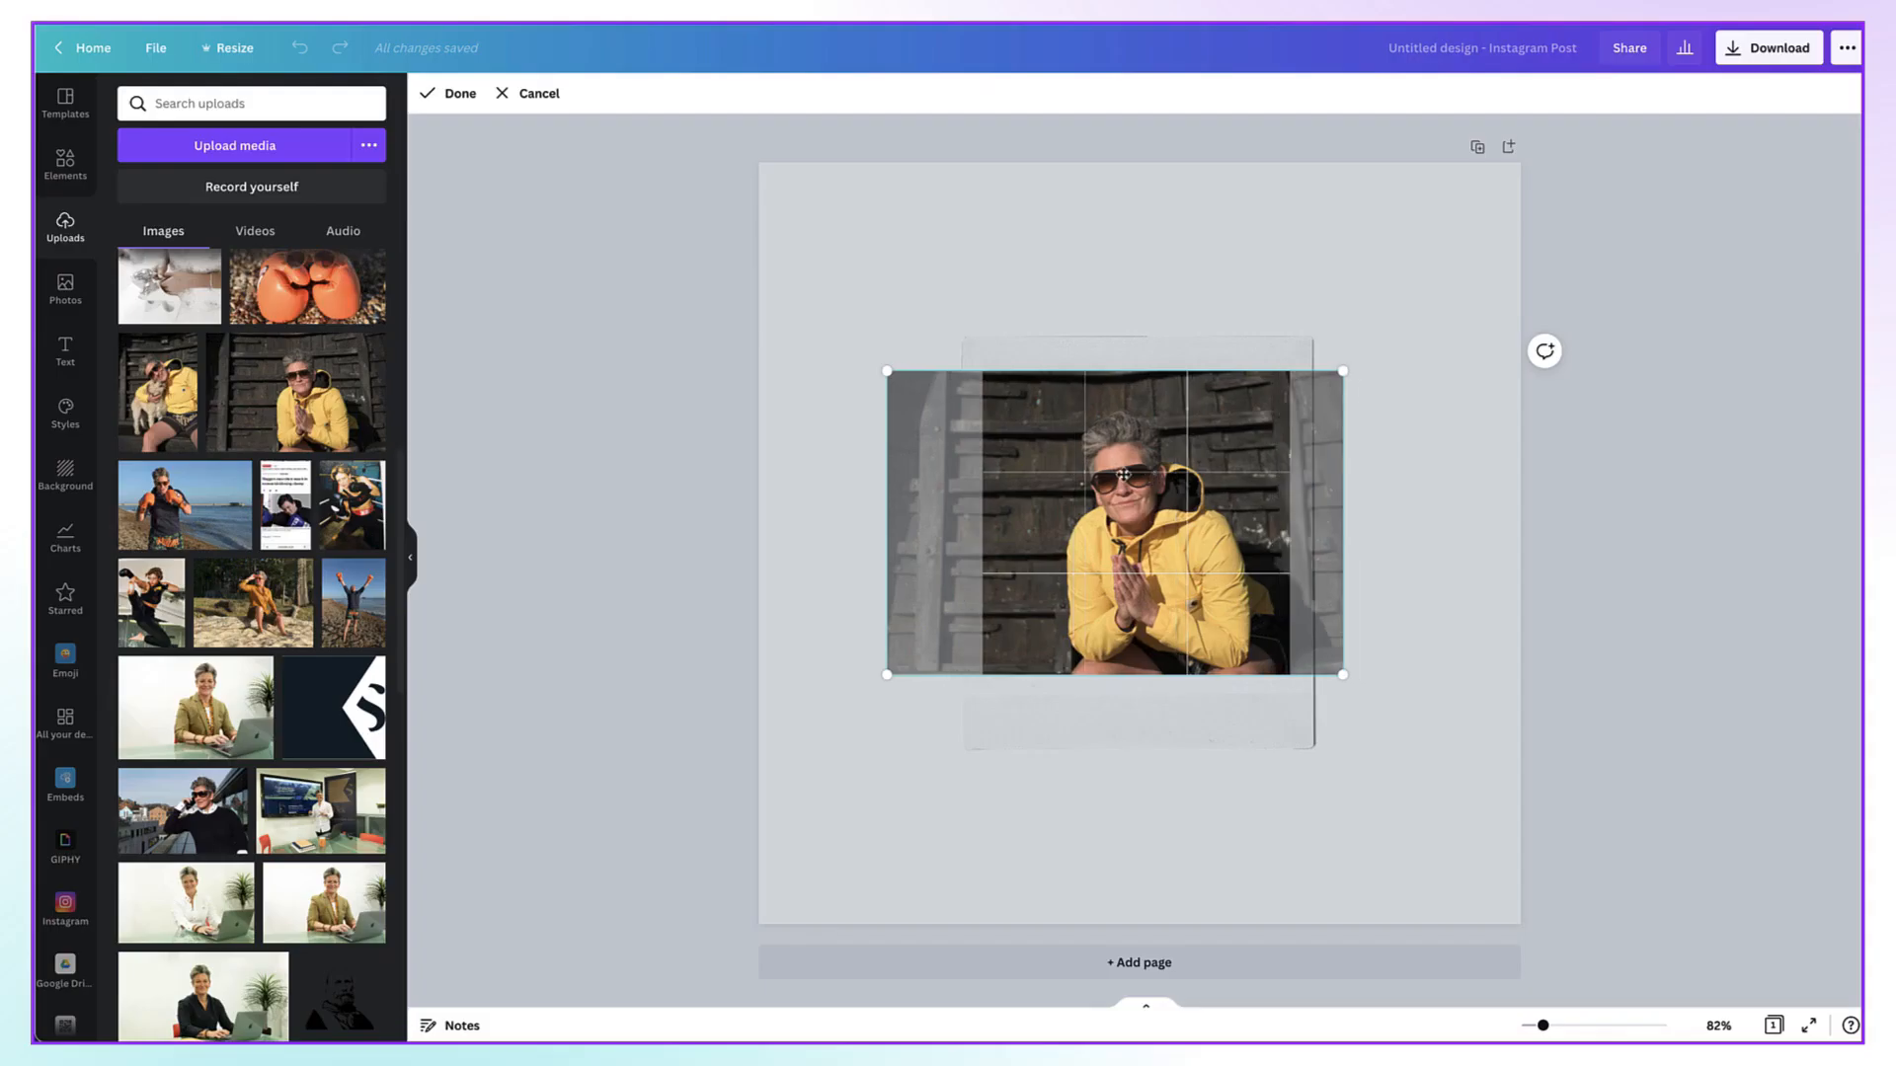
drag(1124, 475, 1078, 482)
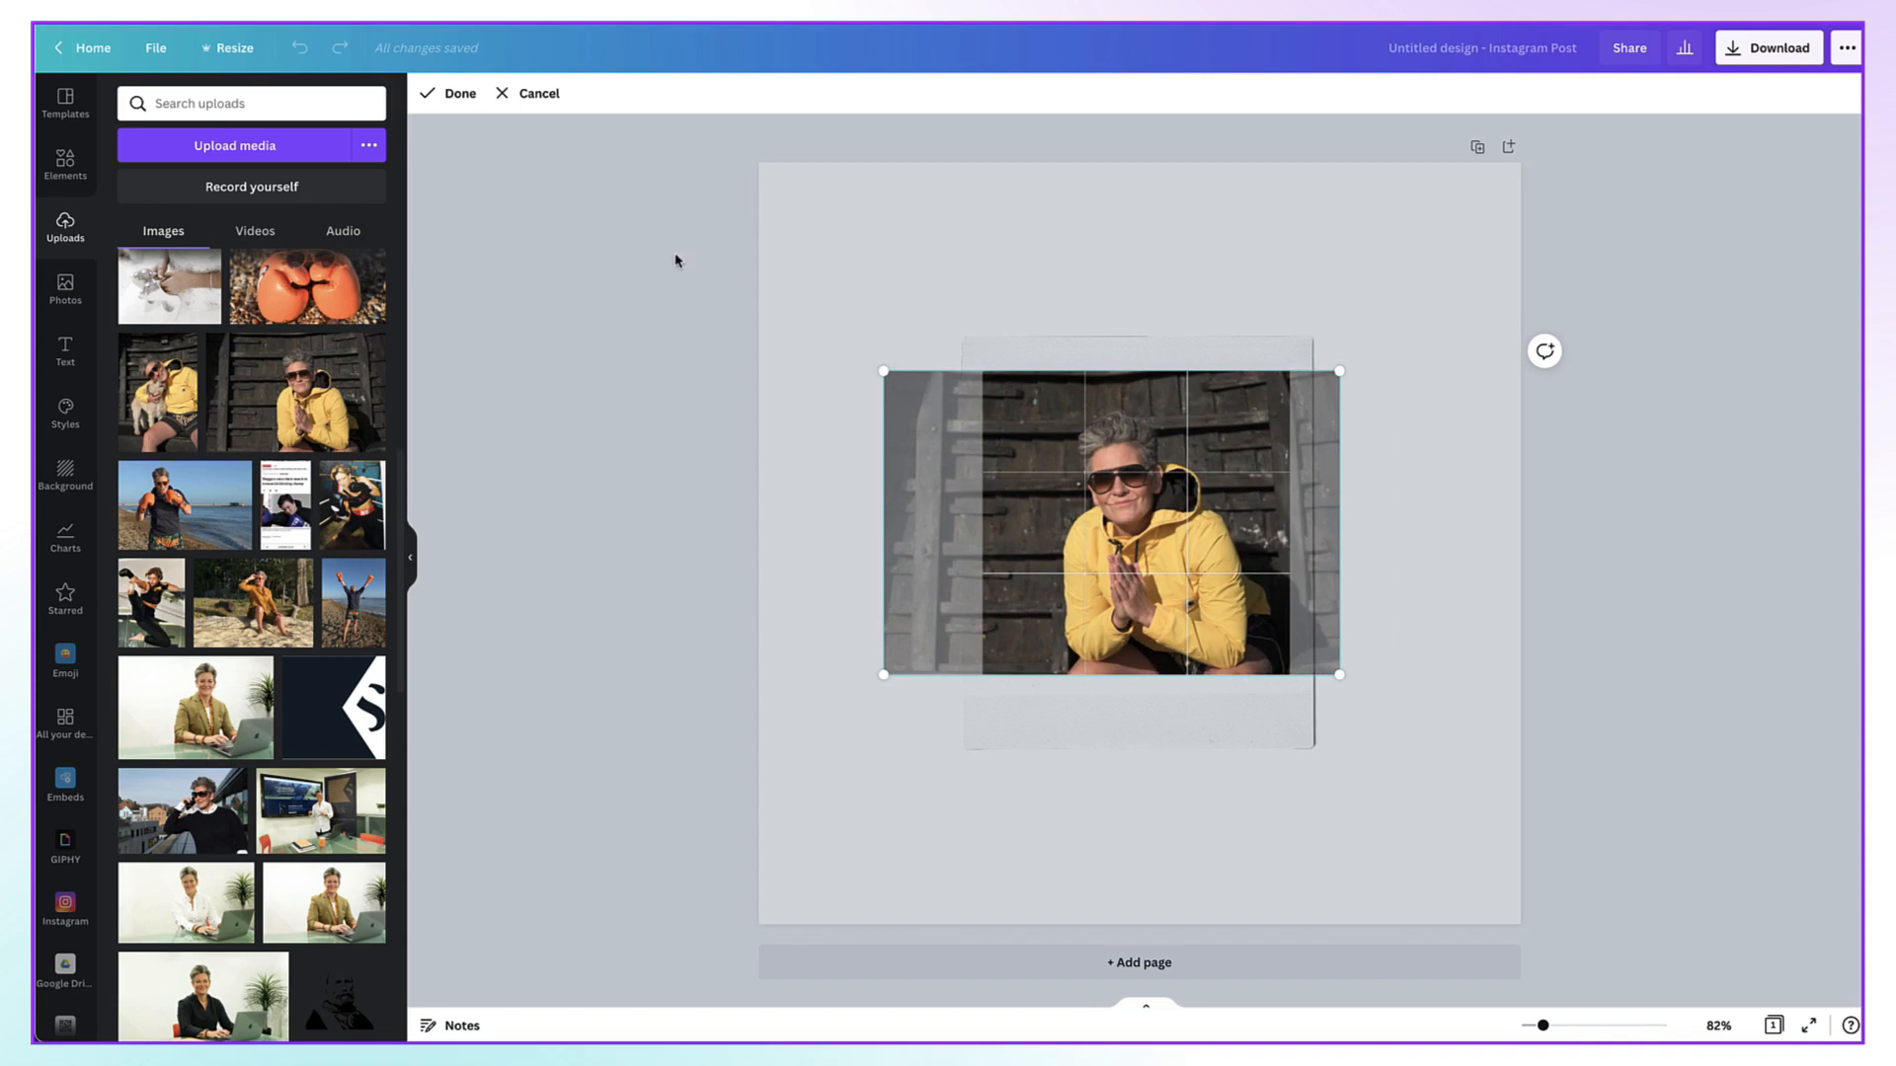
click(445, 96)
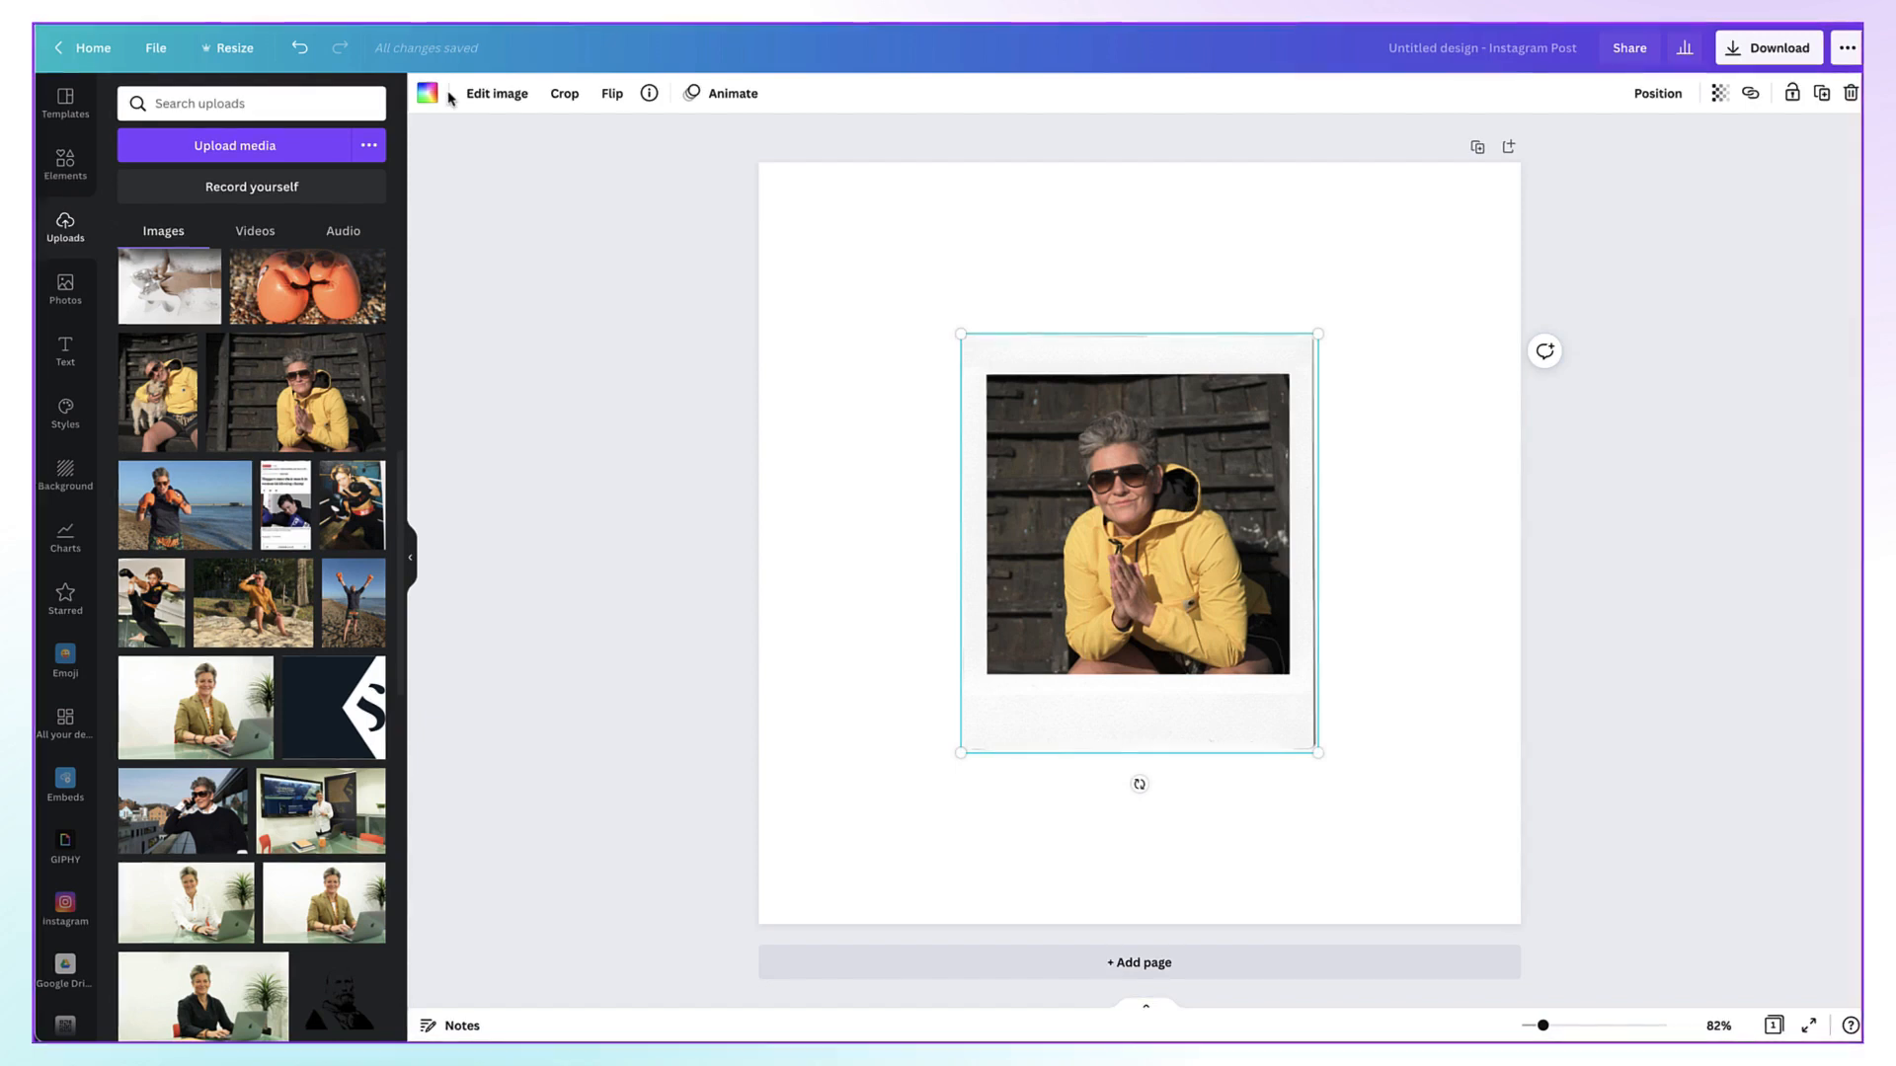
- Enlarge the photo slightly inside the Polaroid frame from its upper-left corner, apply the change and deselect the frame
double_click(1060, 475)
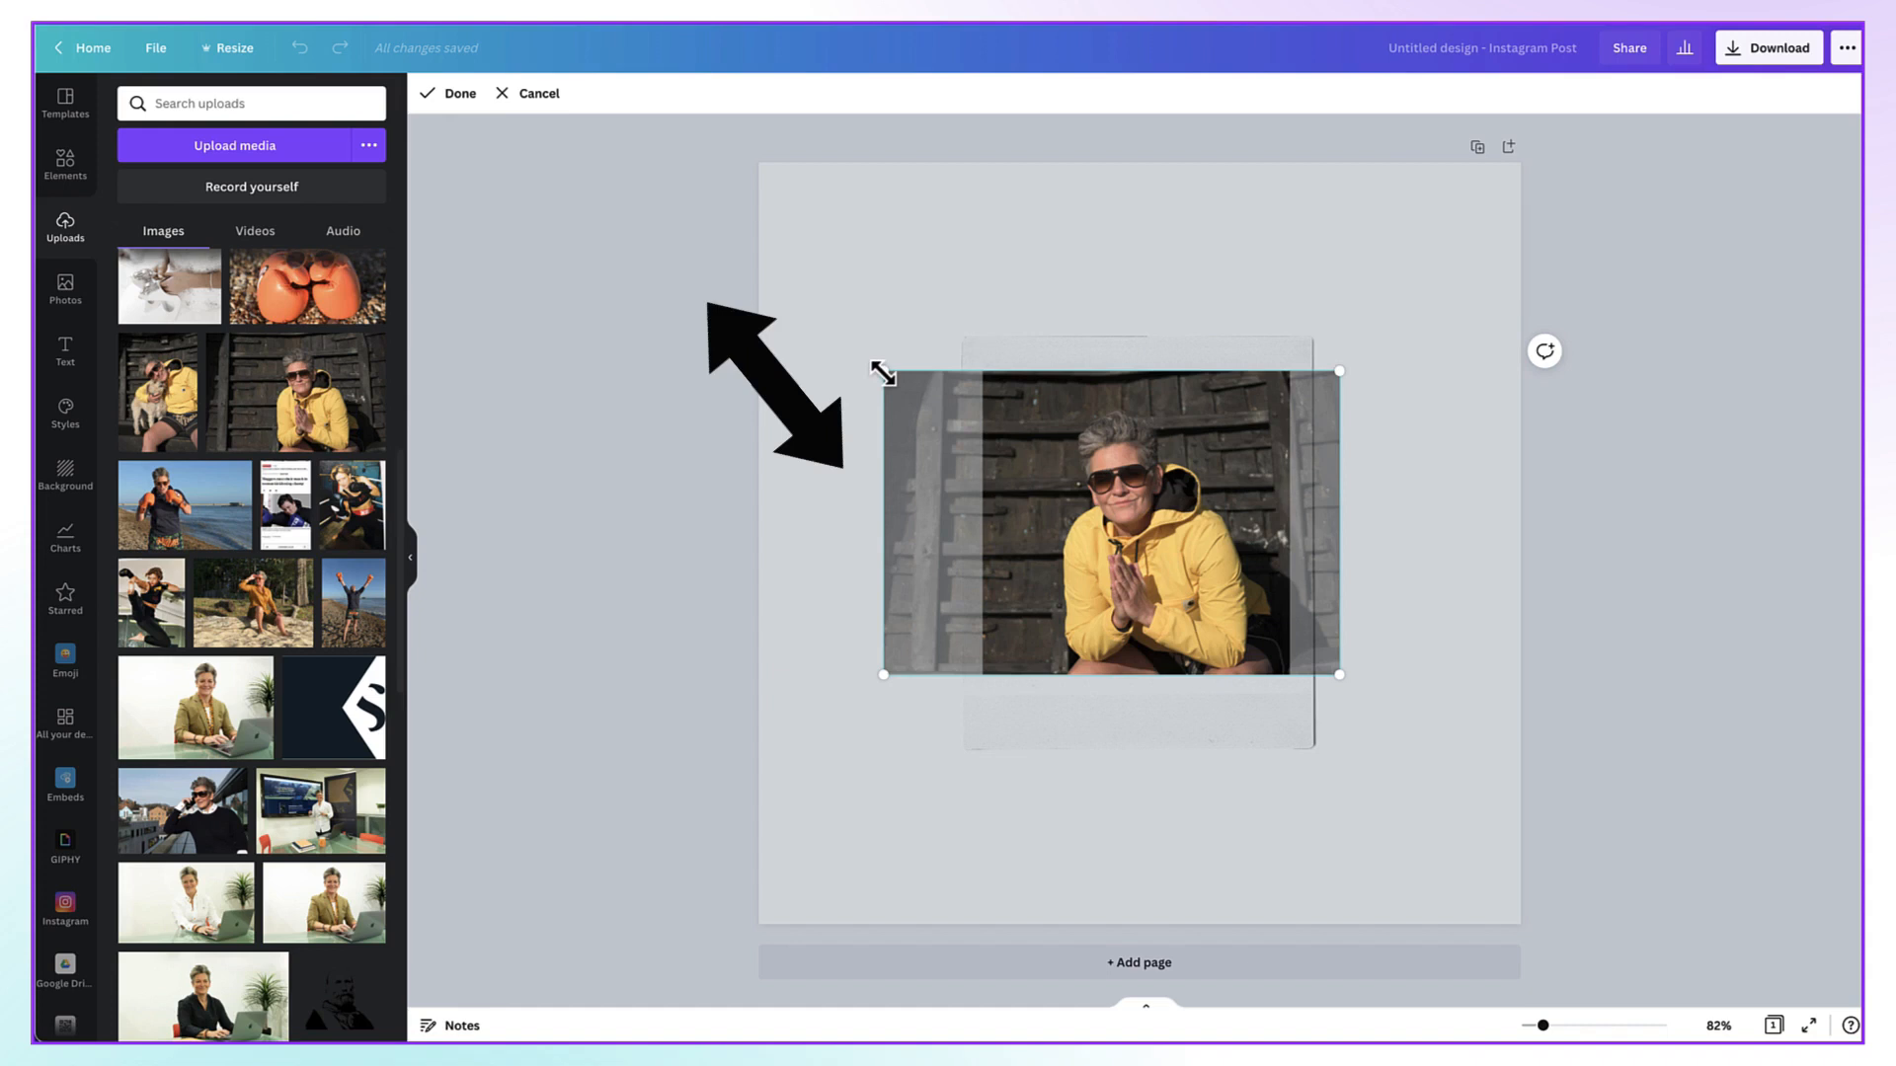
mouse_move(882, 373)
mouse_down()
mouse_move(752, 244)
mouse_move(872, 380)
mouse_up()
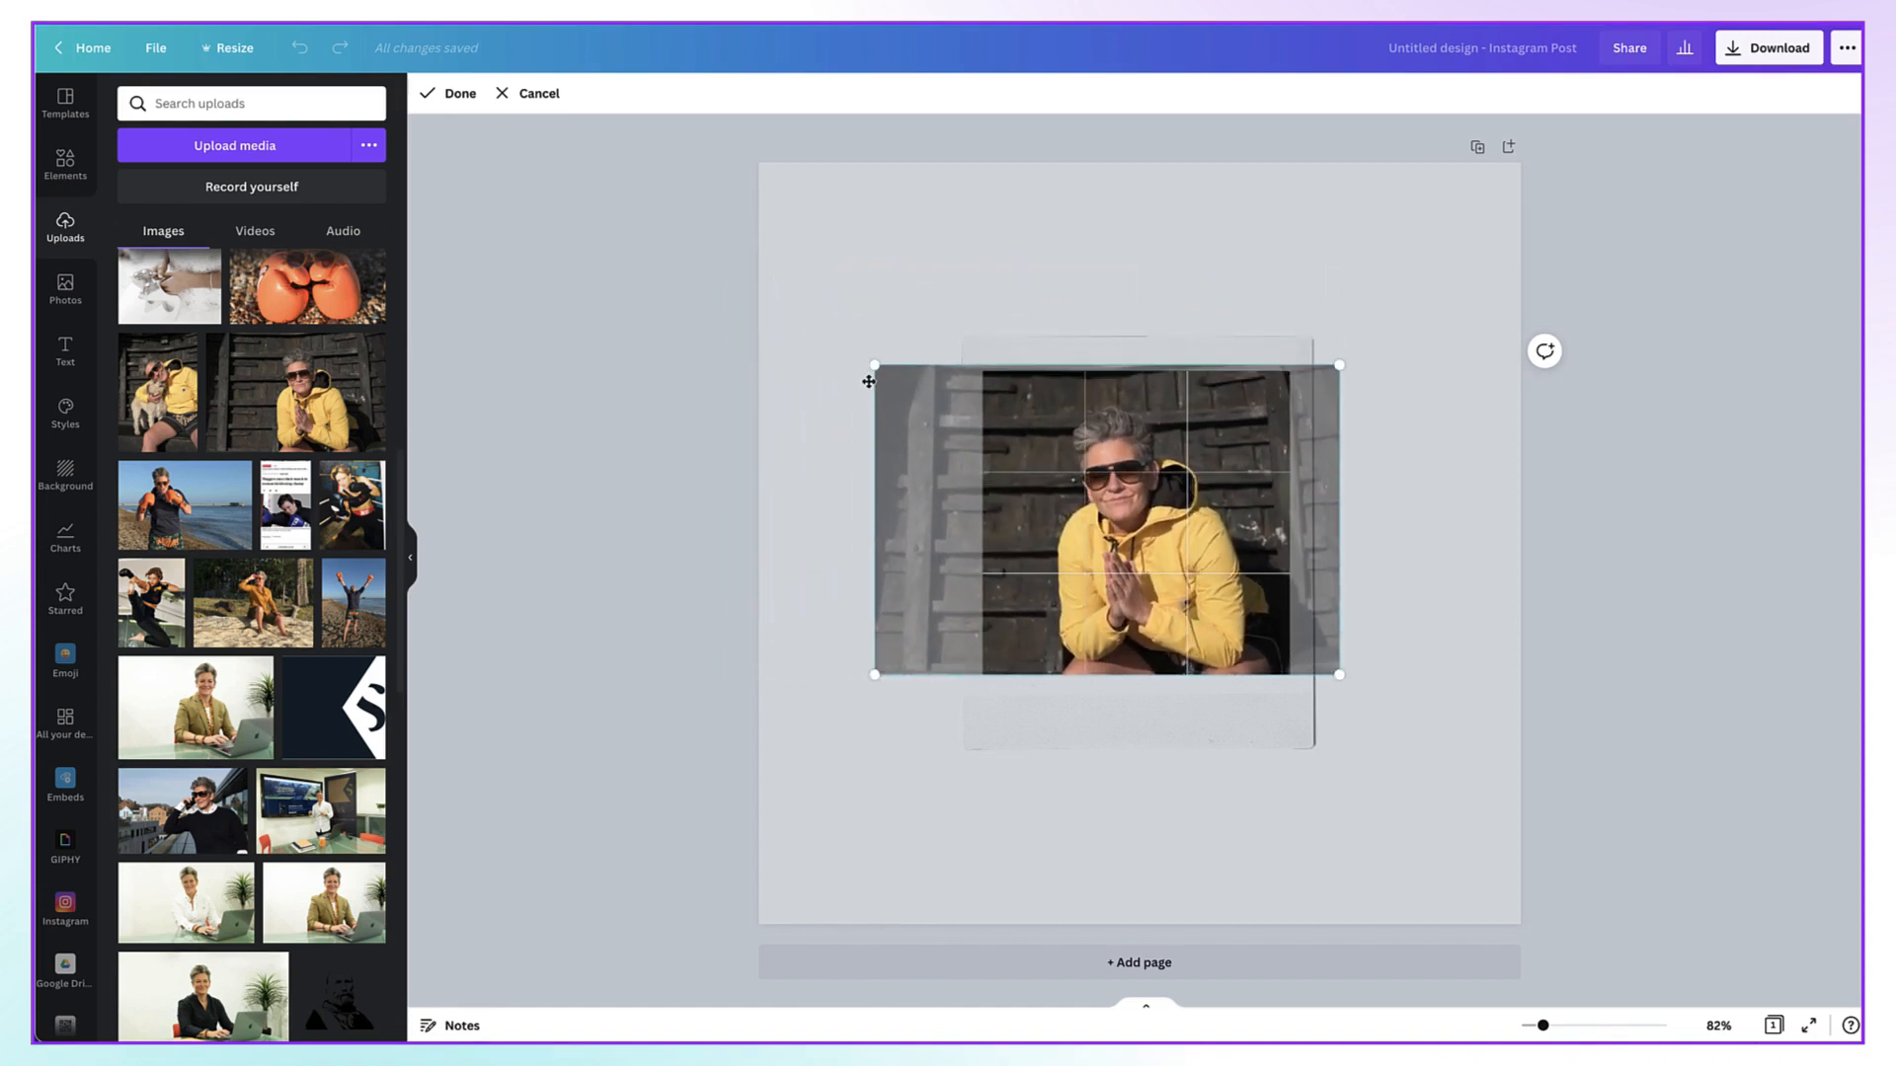
click(453, 95)
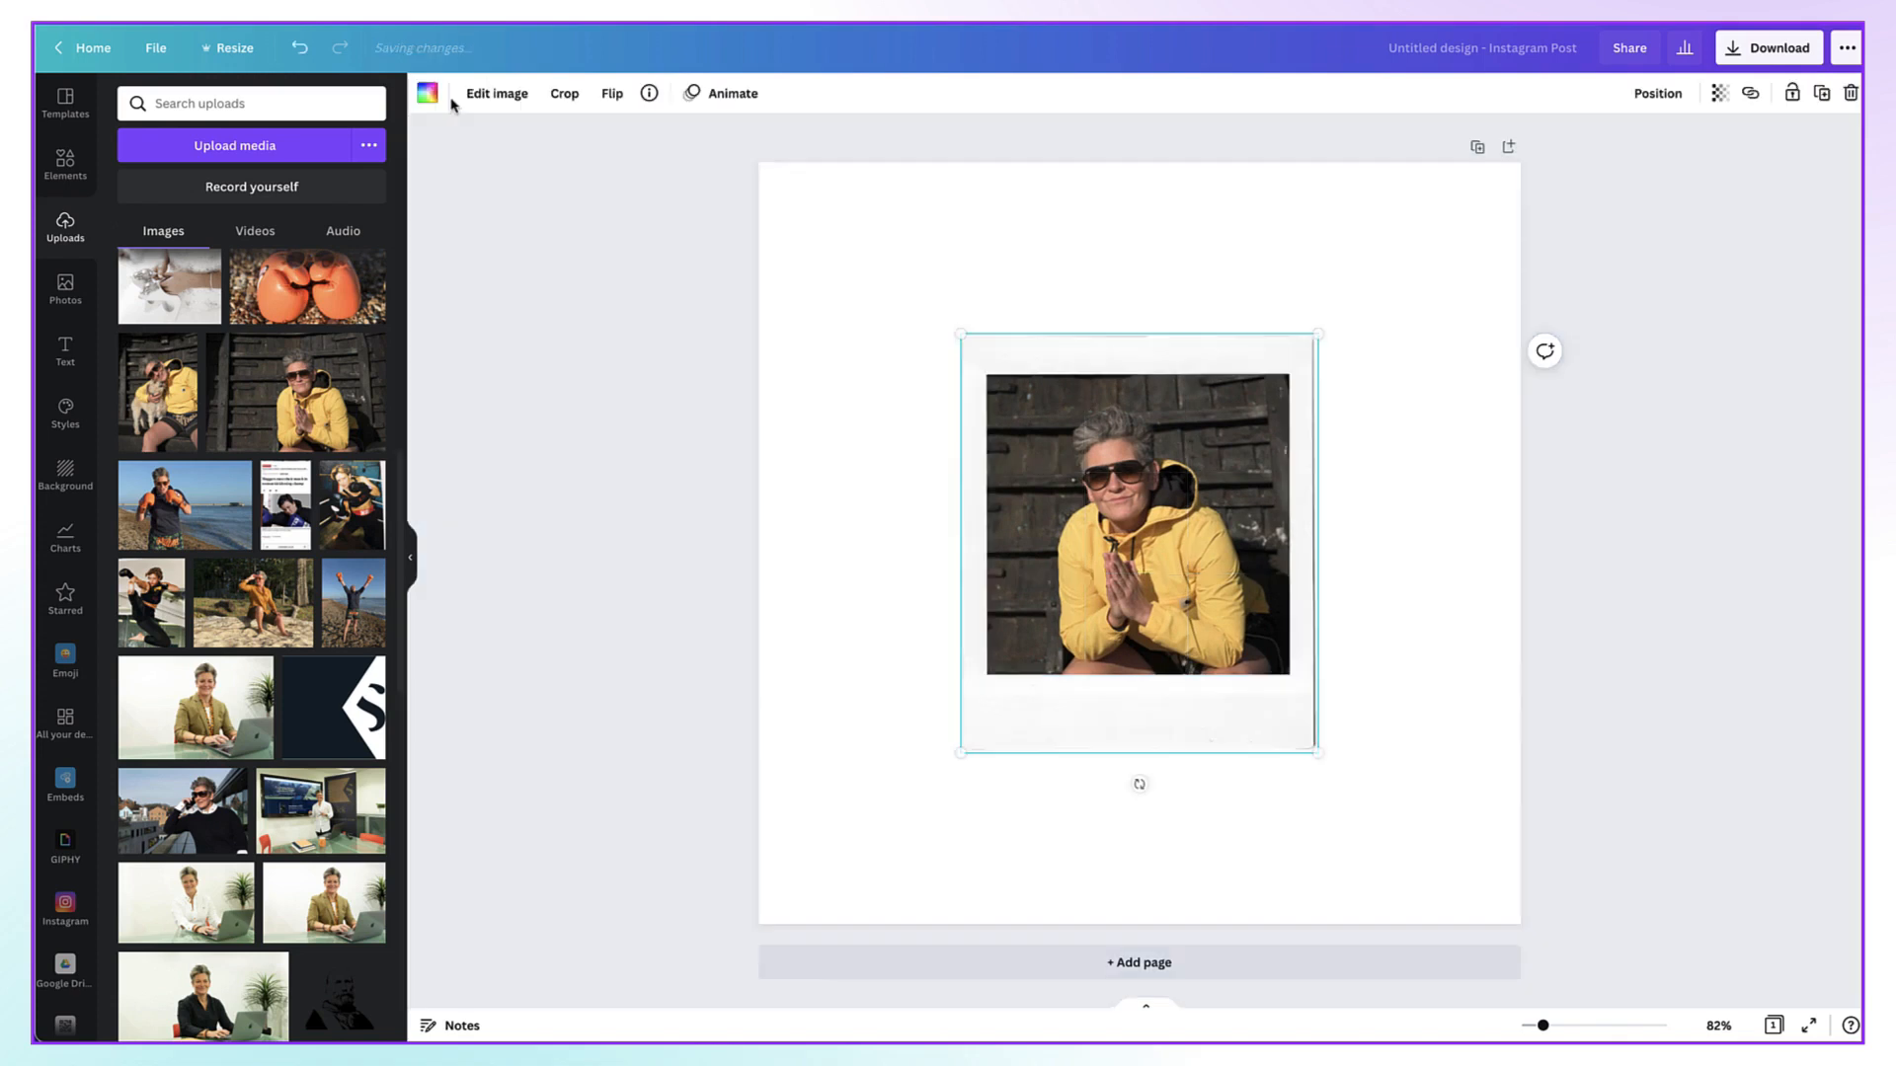
click(890, 415)
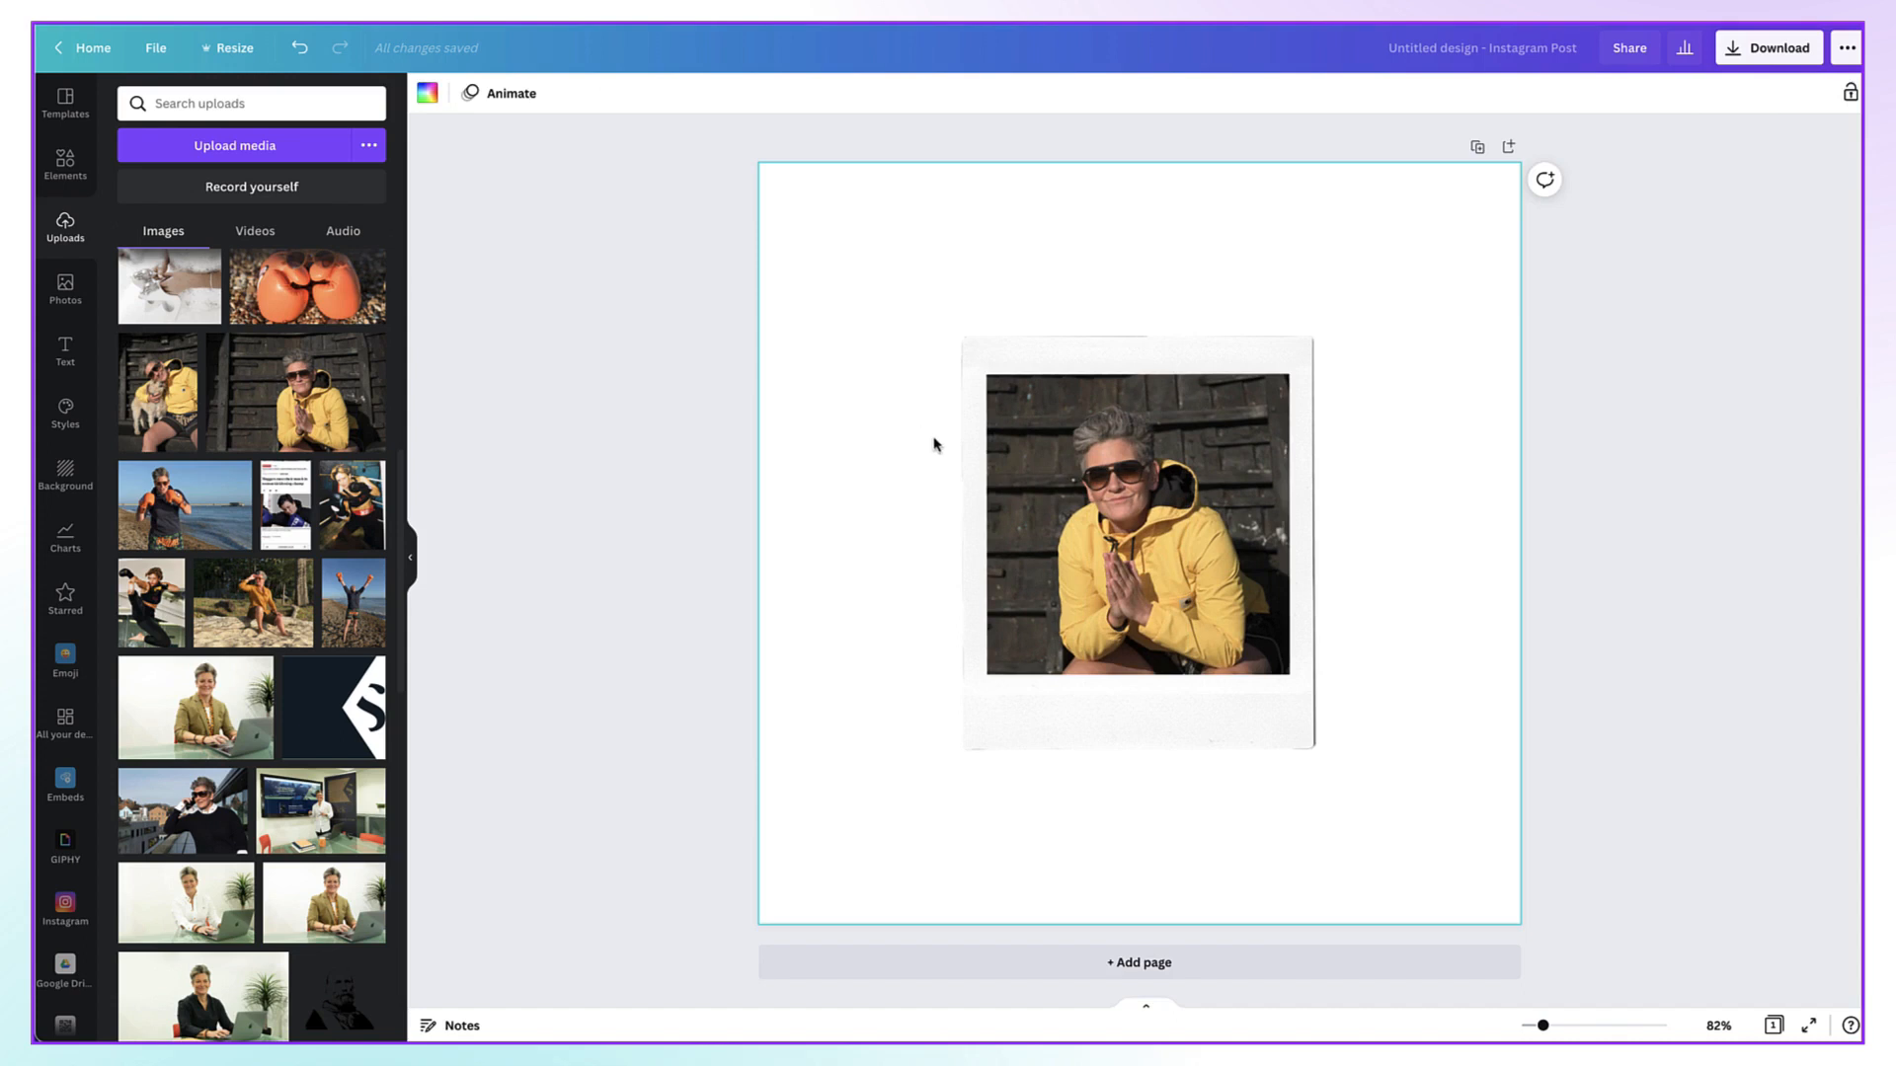
- Look through the image adjustments, filters and effects available for the framed photo
click(1064, 482)
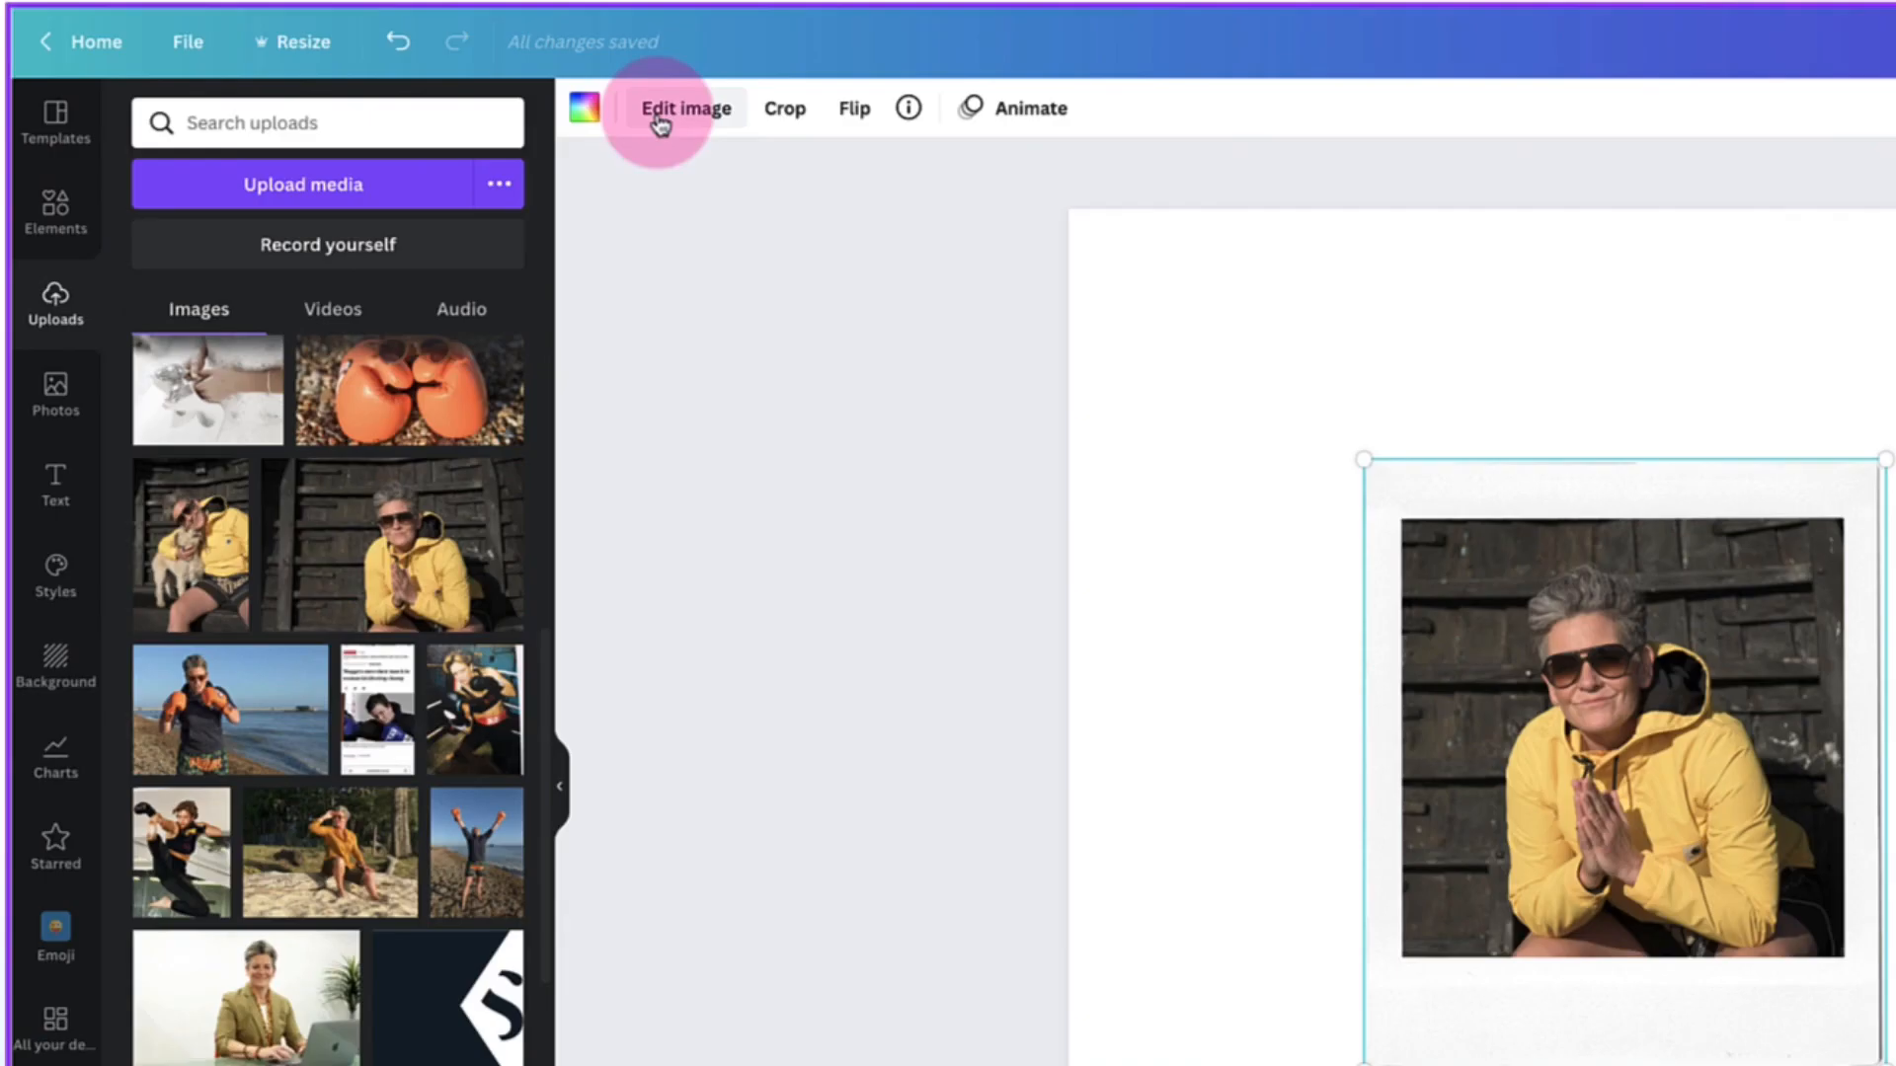
click(657, 117)
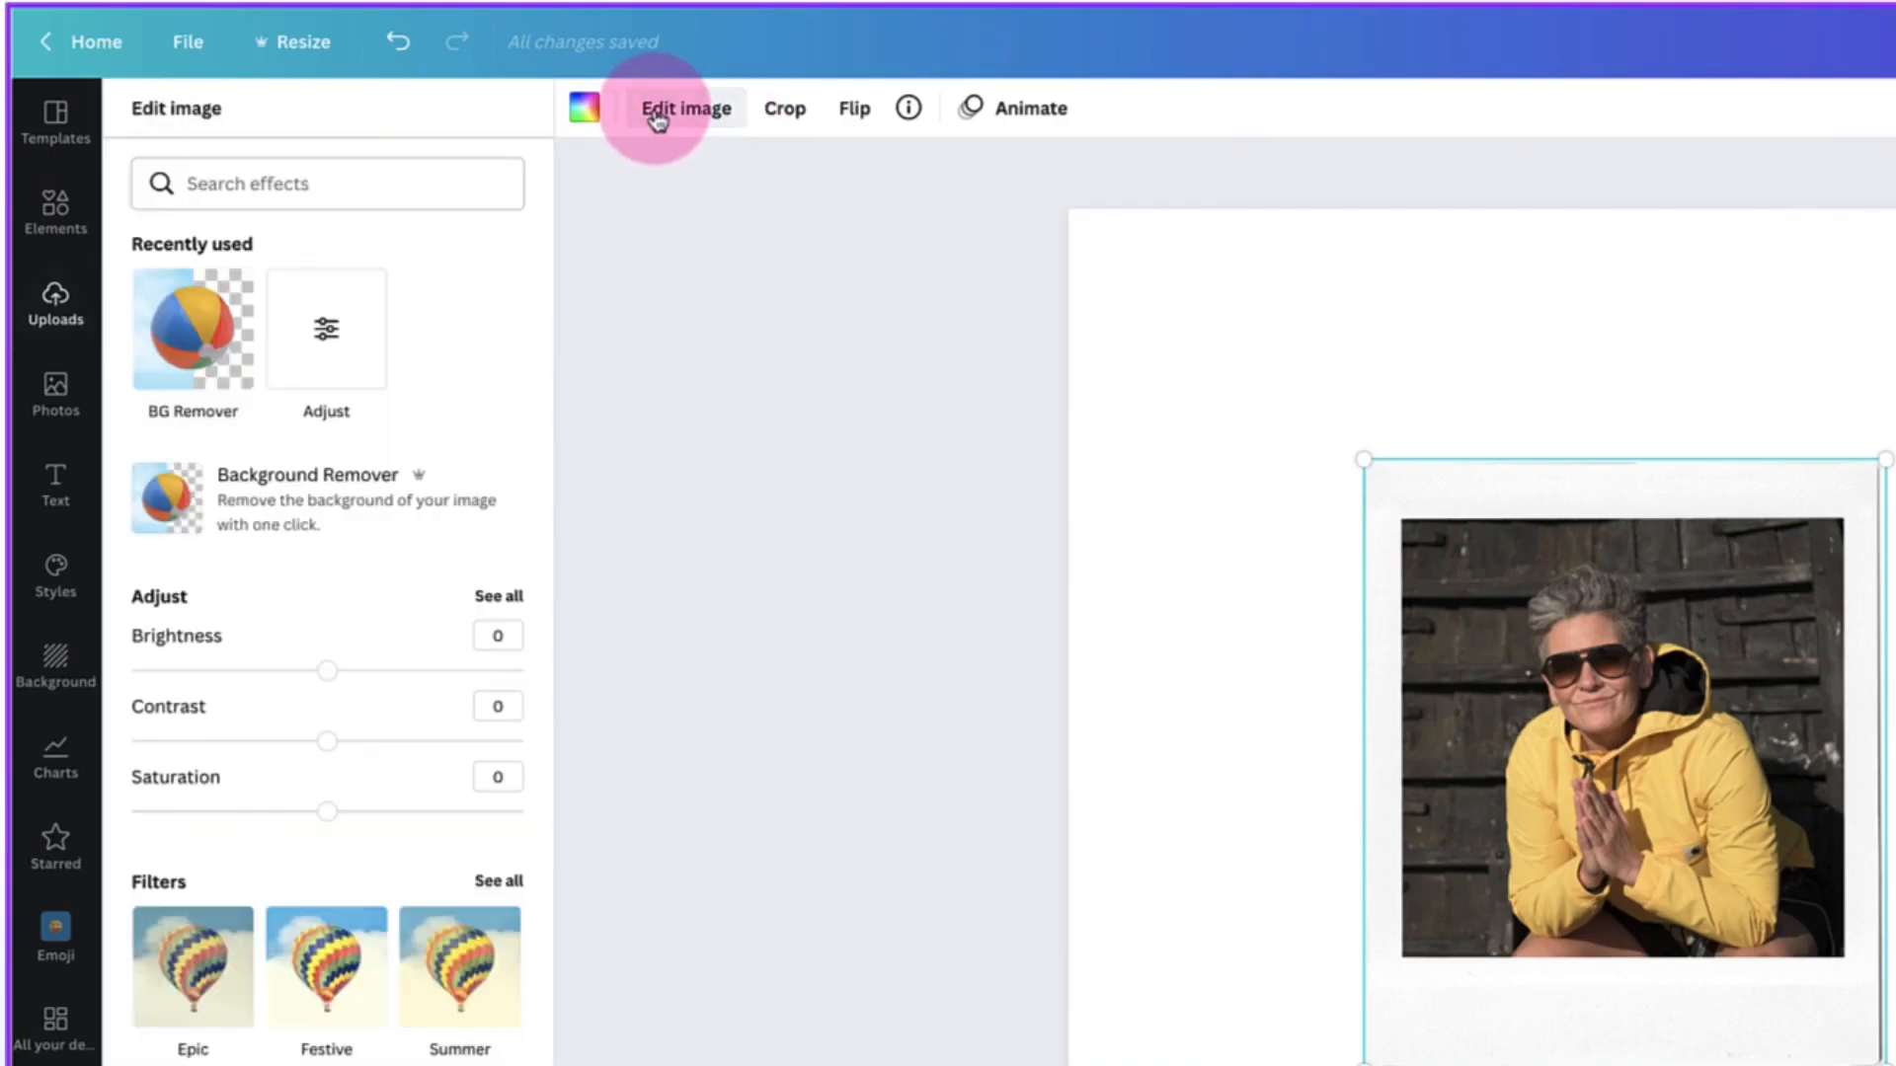
scroll(404, 484, down, 1)
scroll(405, 482, down, 5)
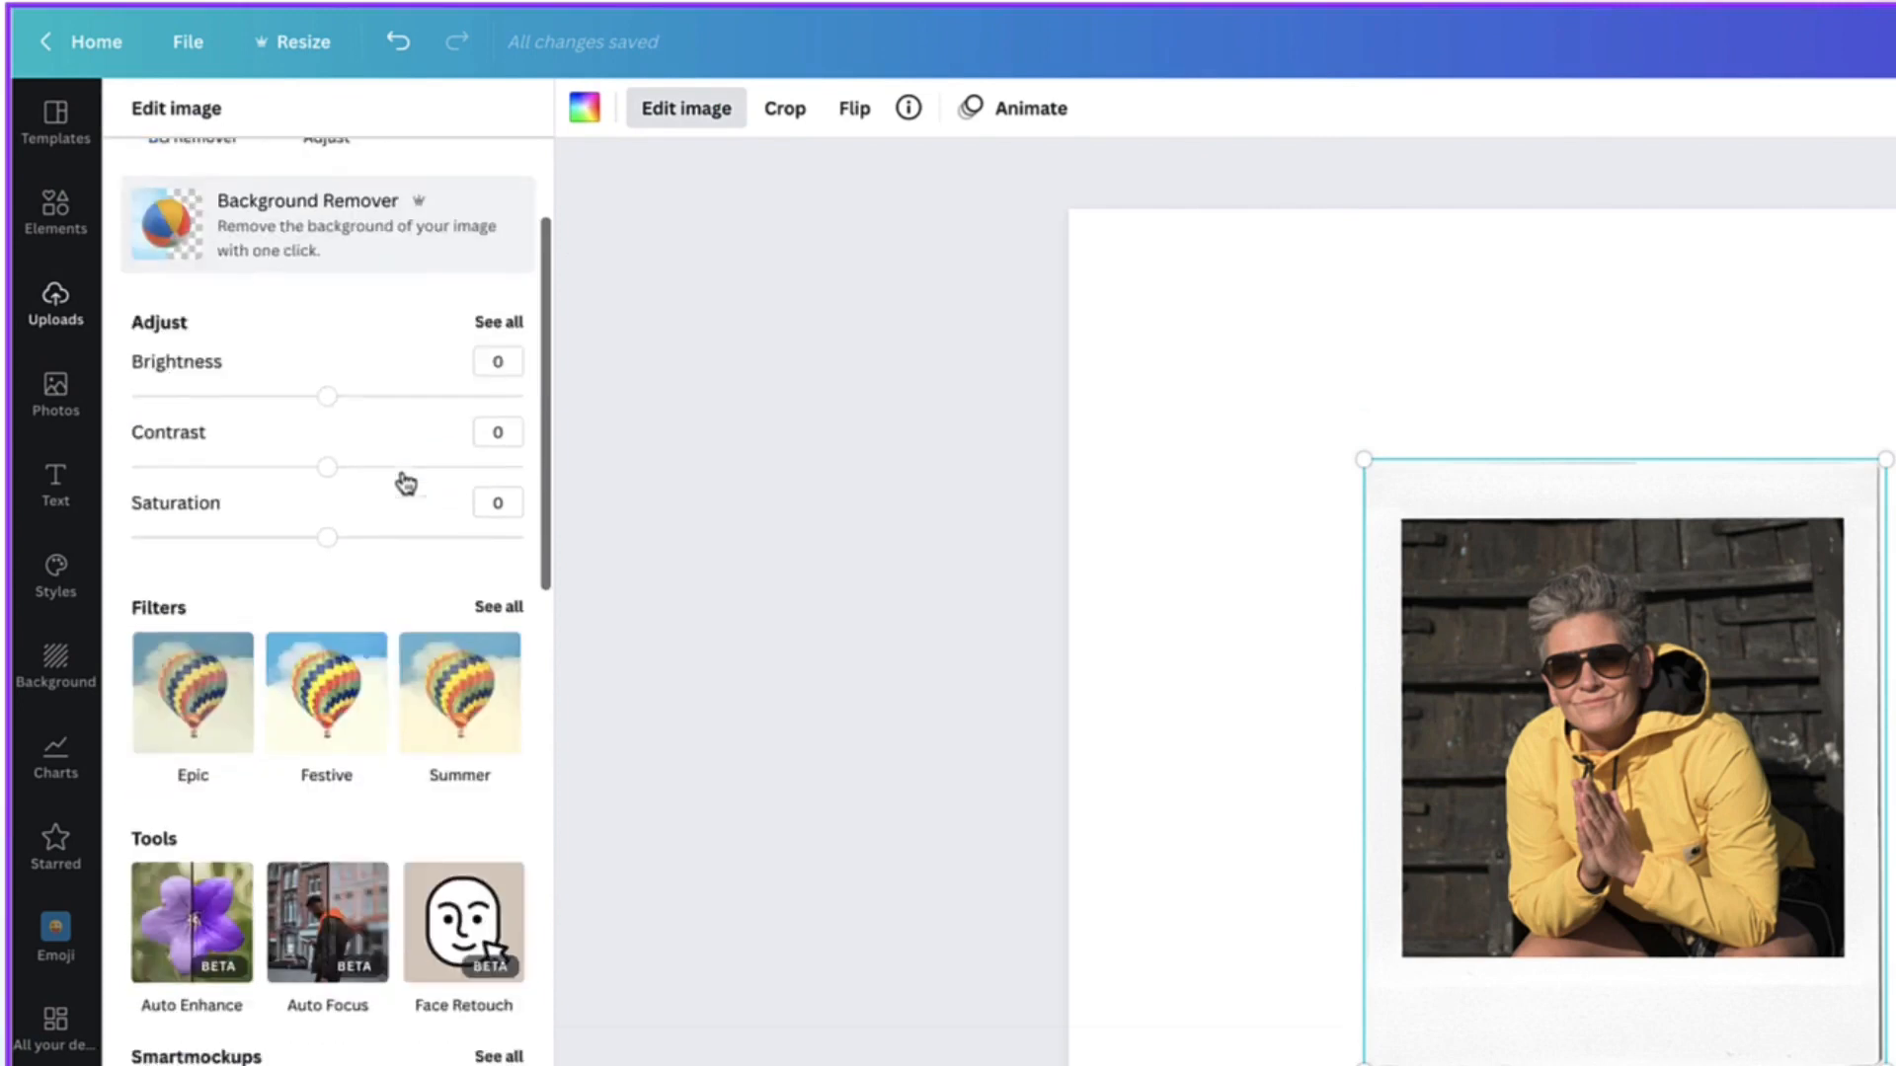
scroll(405, 482, down, 4)
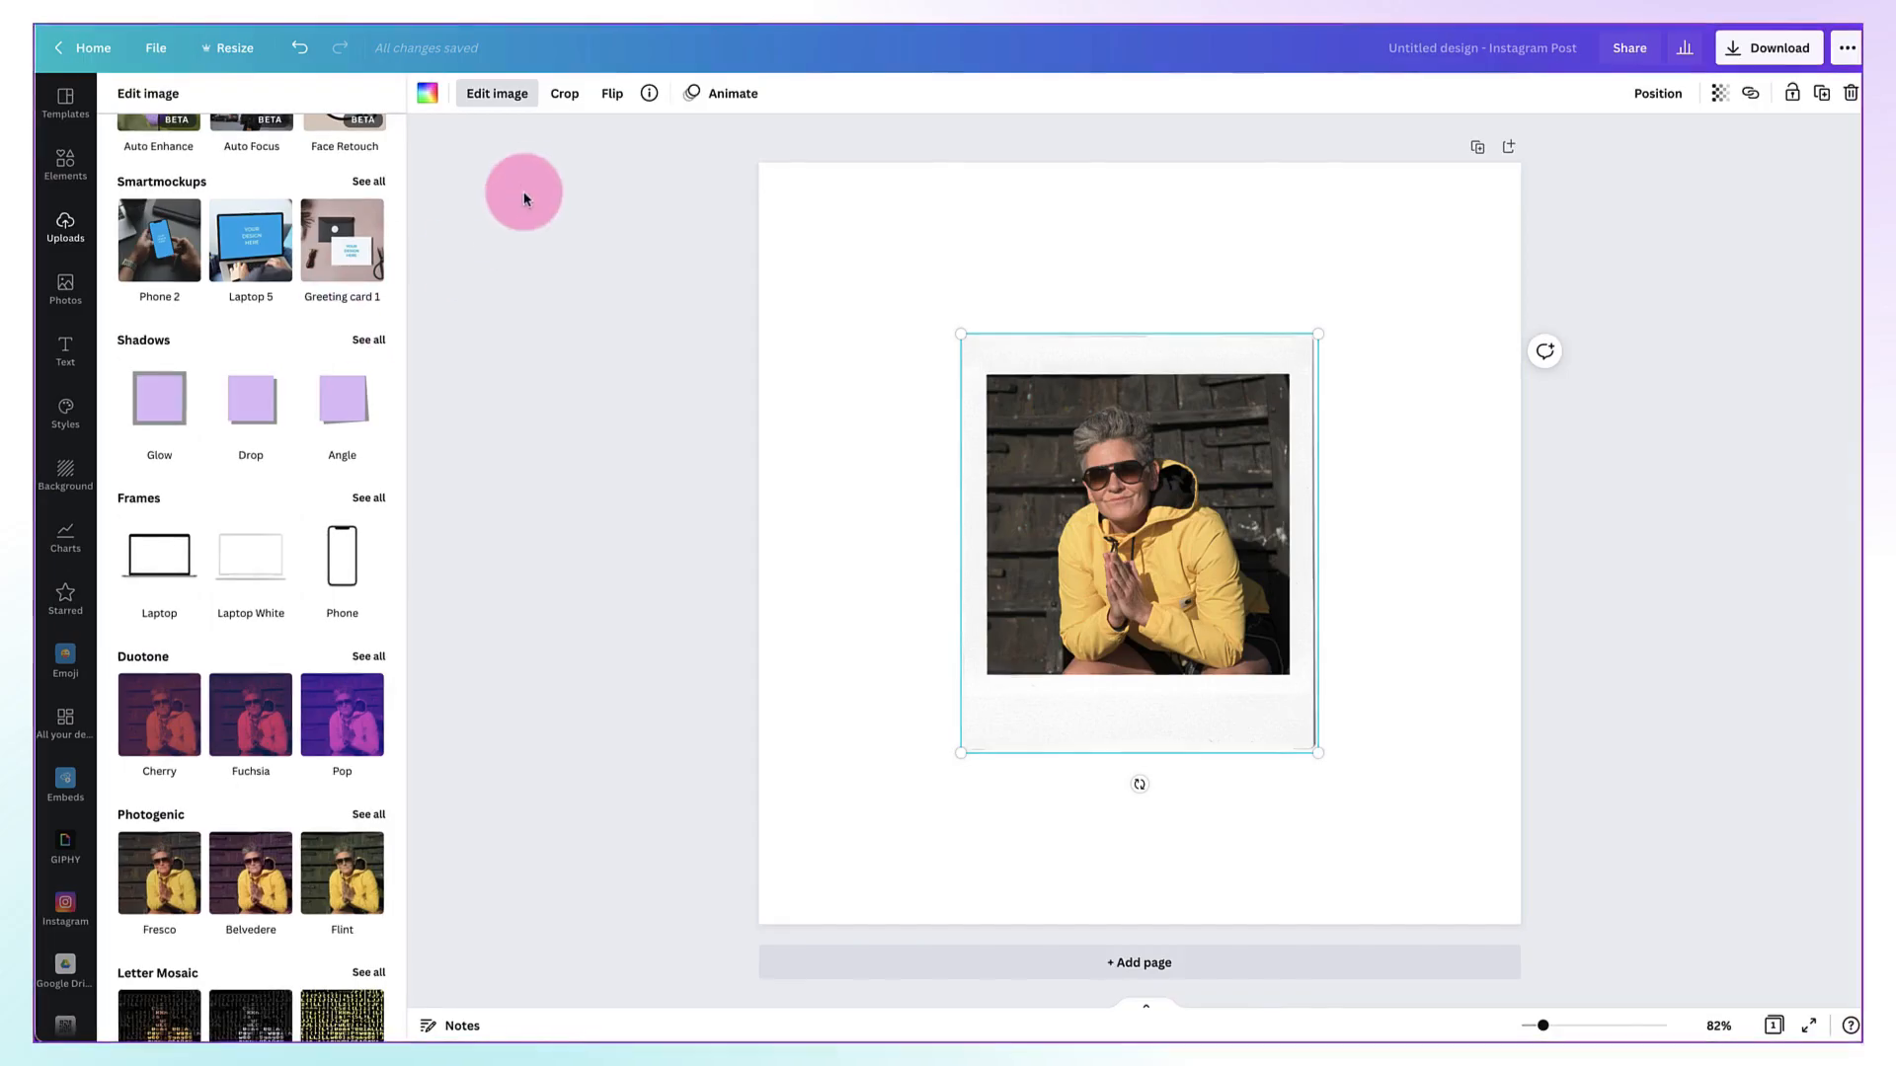
- Look at the crop view and the horizontal and vertical flip options for the framed photo, leaving its crop as is
click(560, 103)
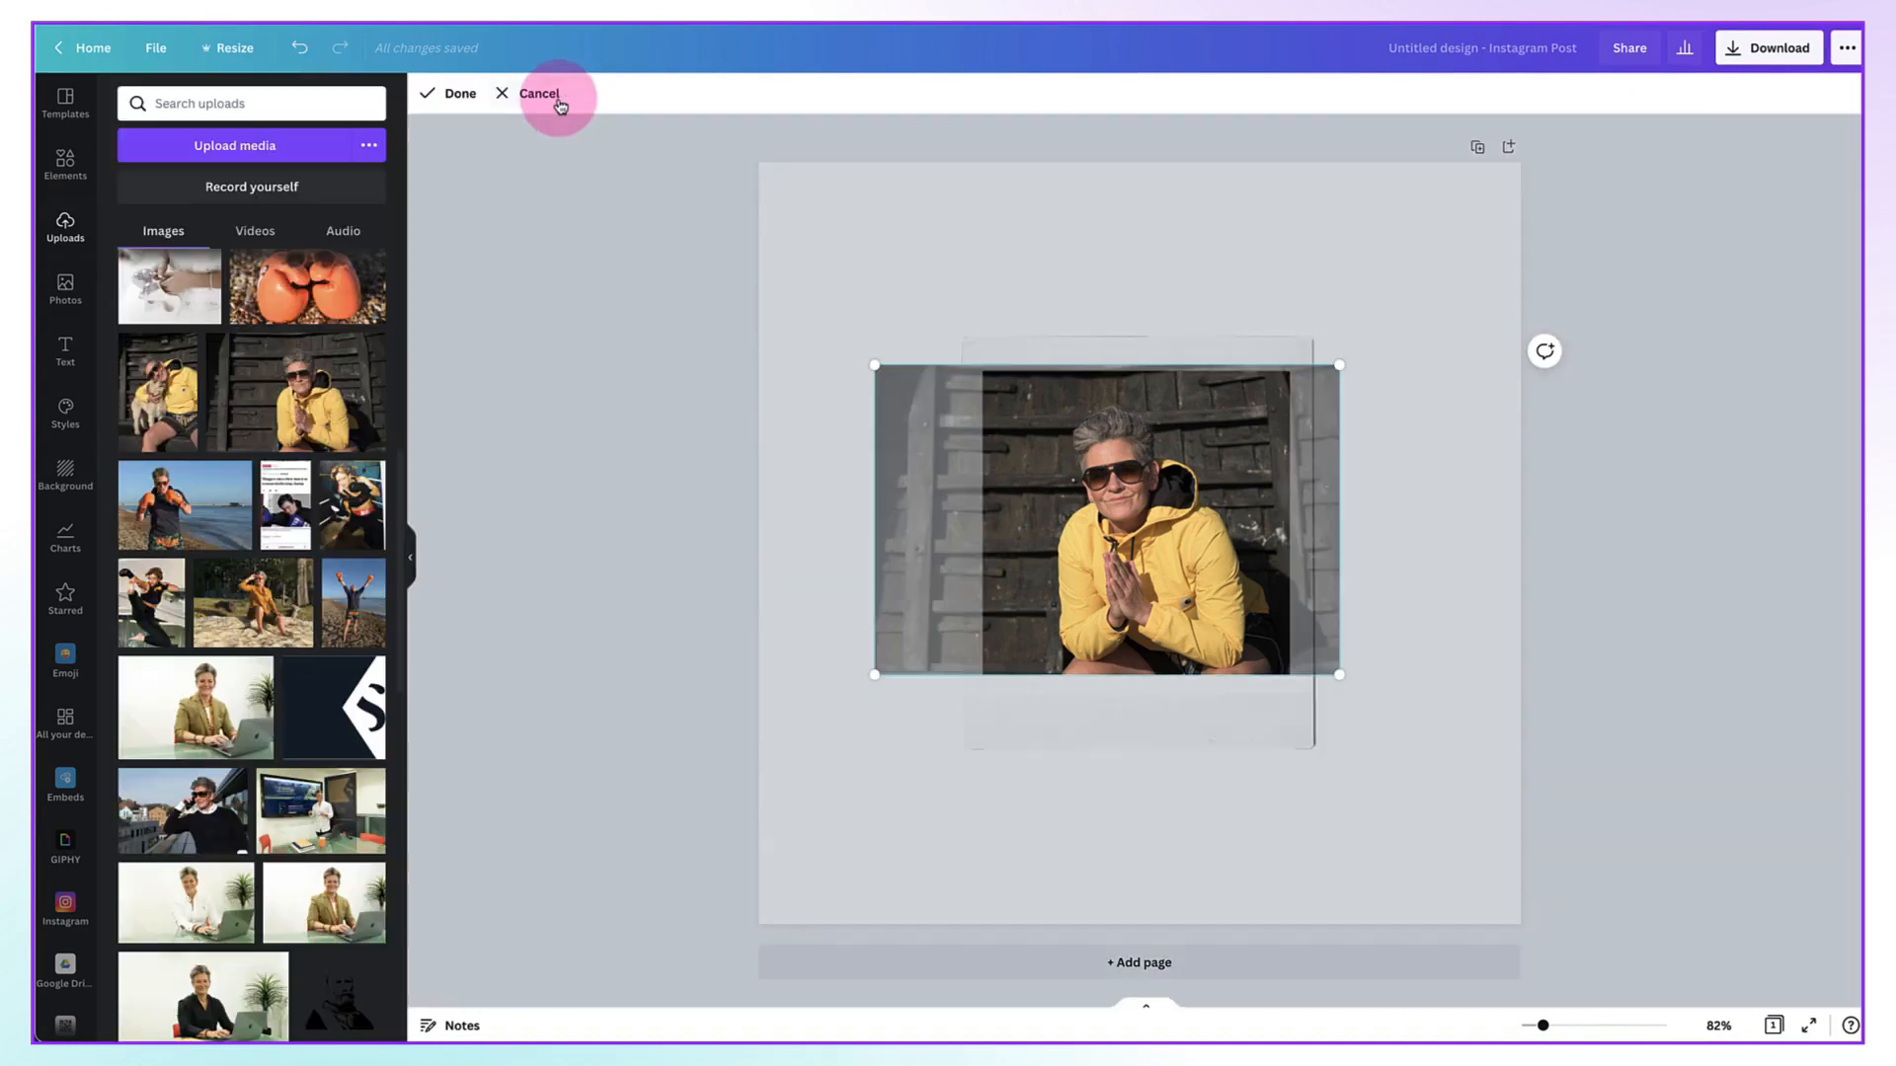
click(452, 94)
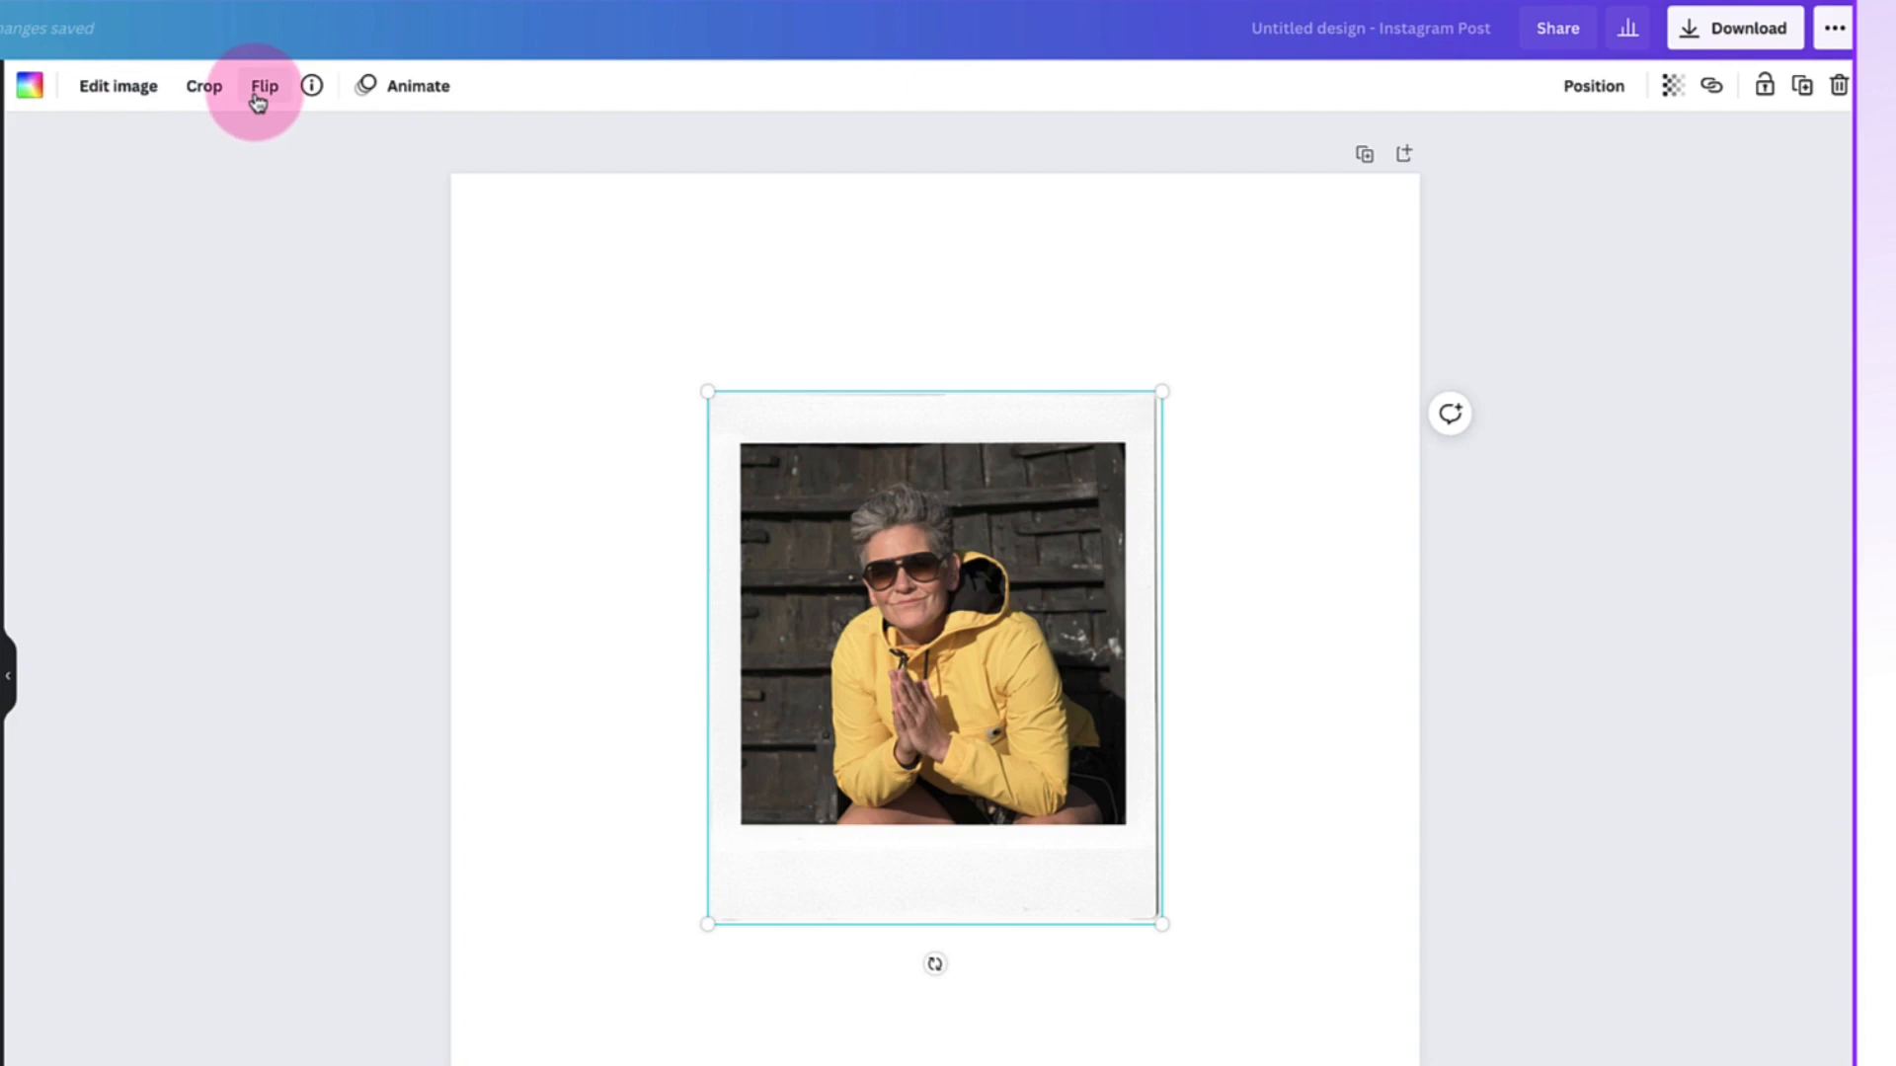
click(612, 100)
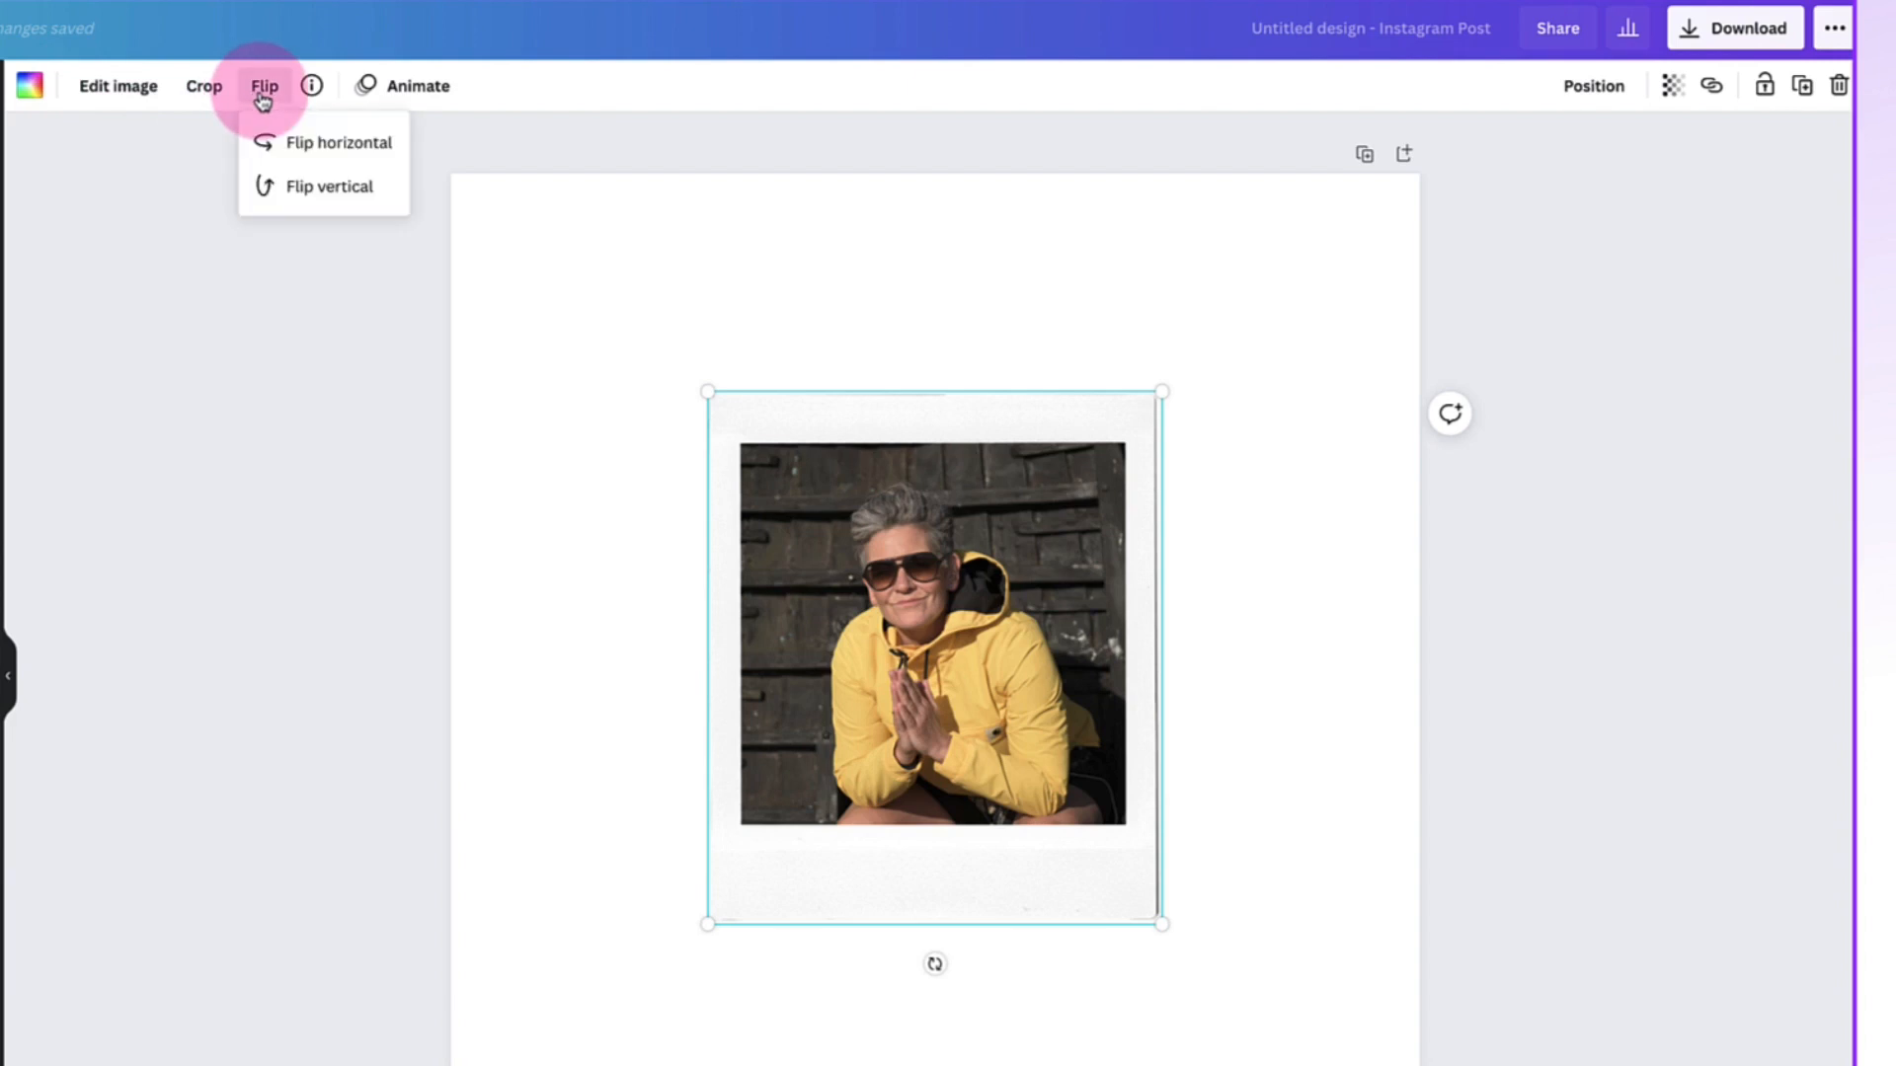
click(285, 159)
click(290, 196)
click(310, 147)
click(300, 192)
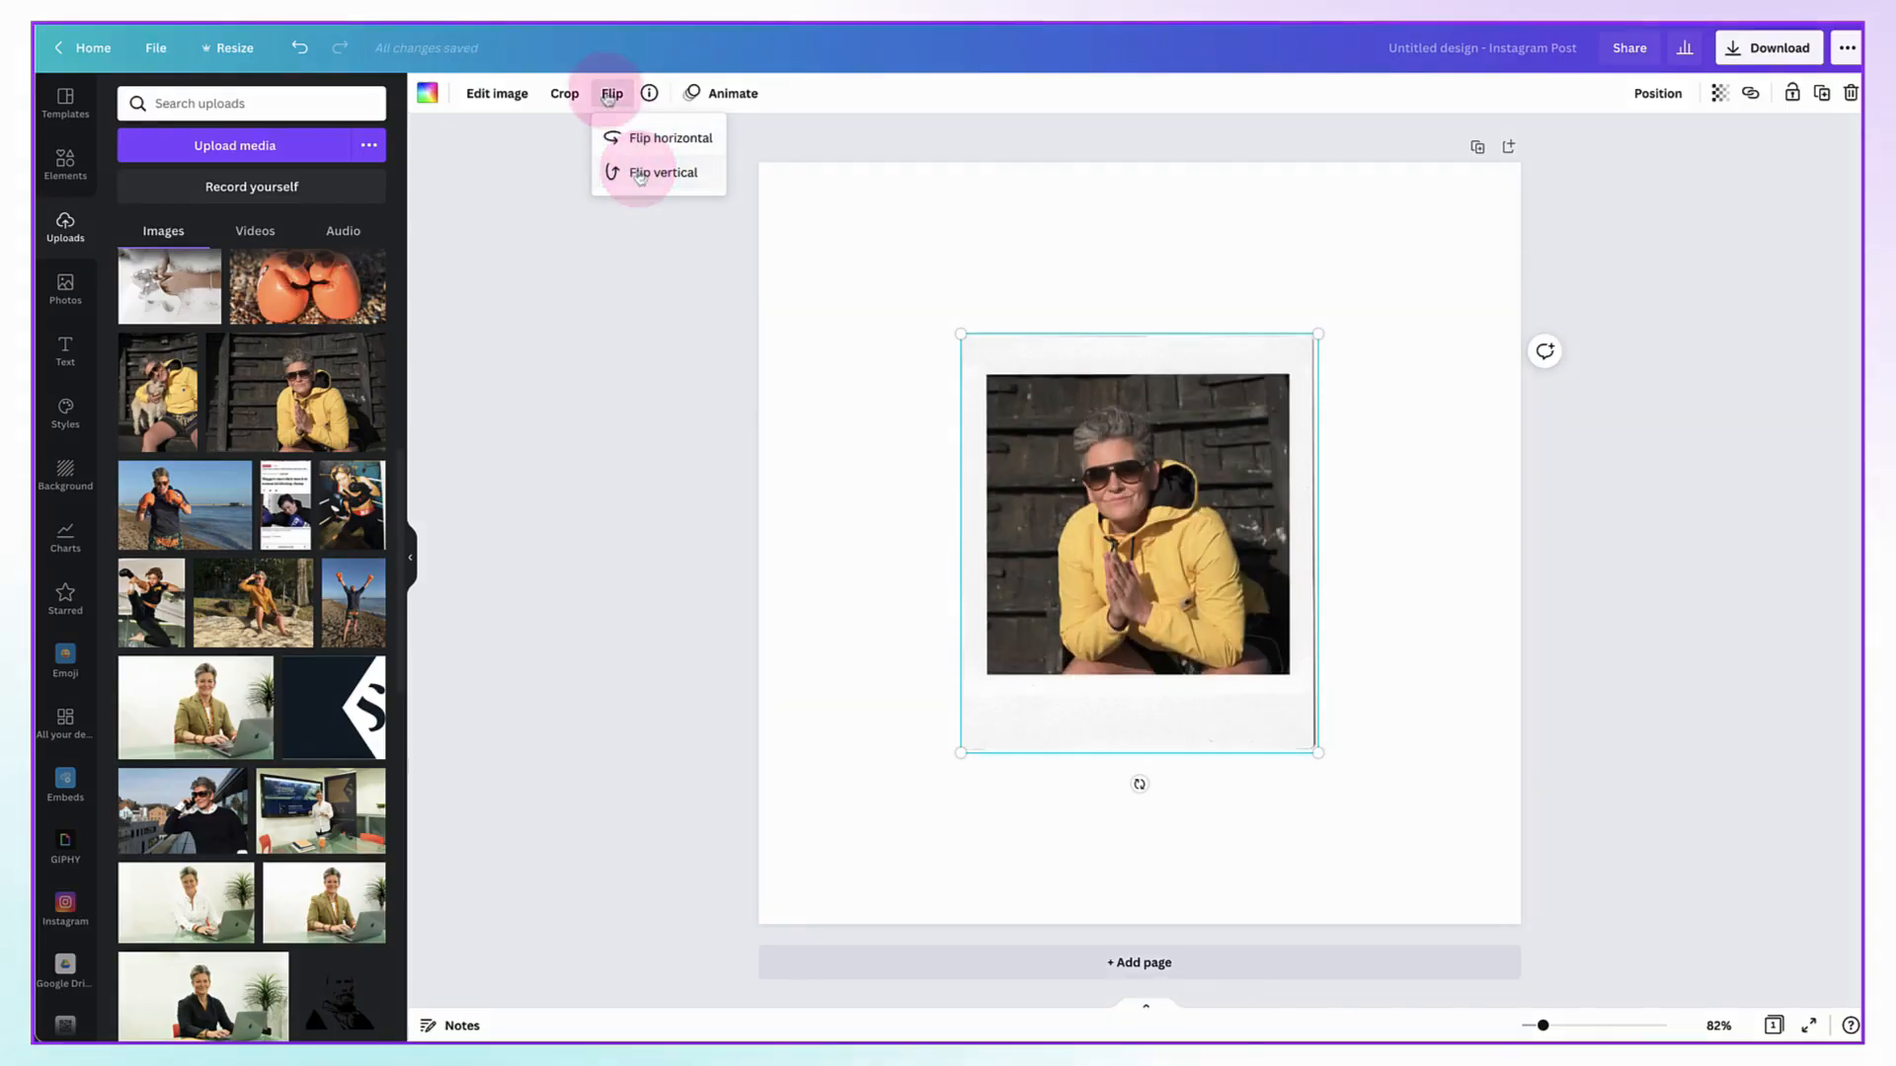
- Preview the Photo Zoom and Breathe photo animations on the Polaroid picture
click(735, 106)
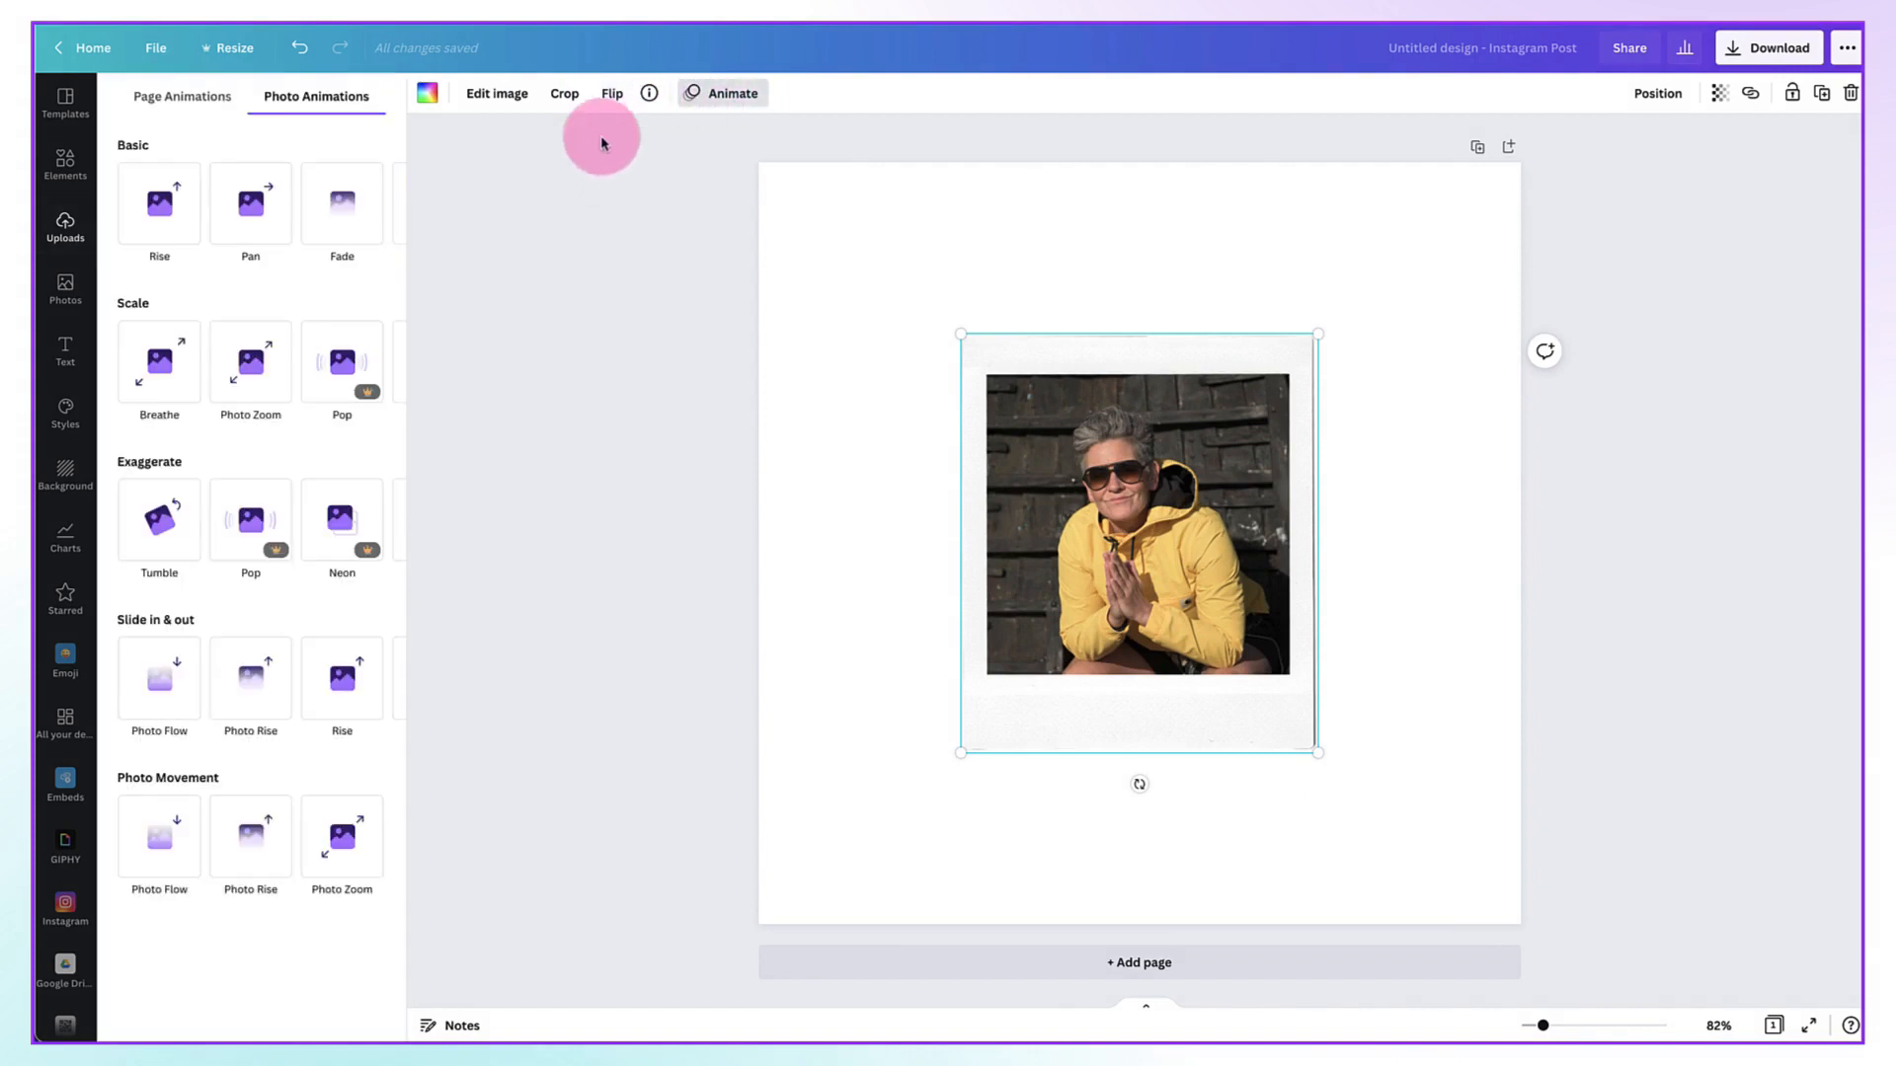
click(254, 360)
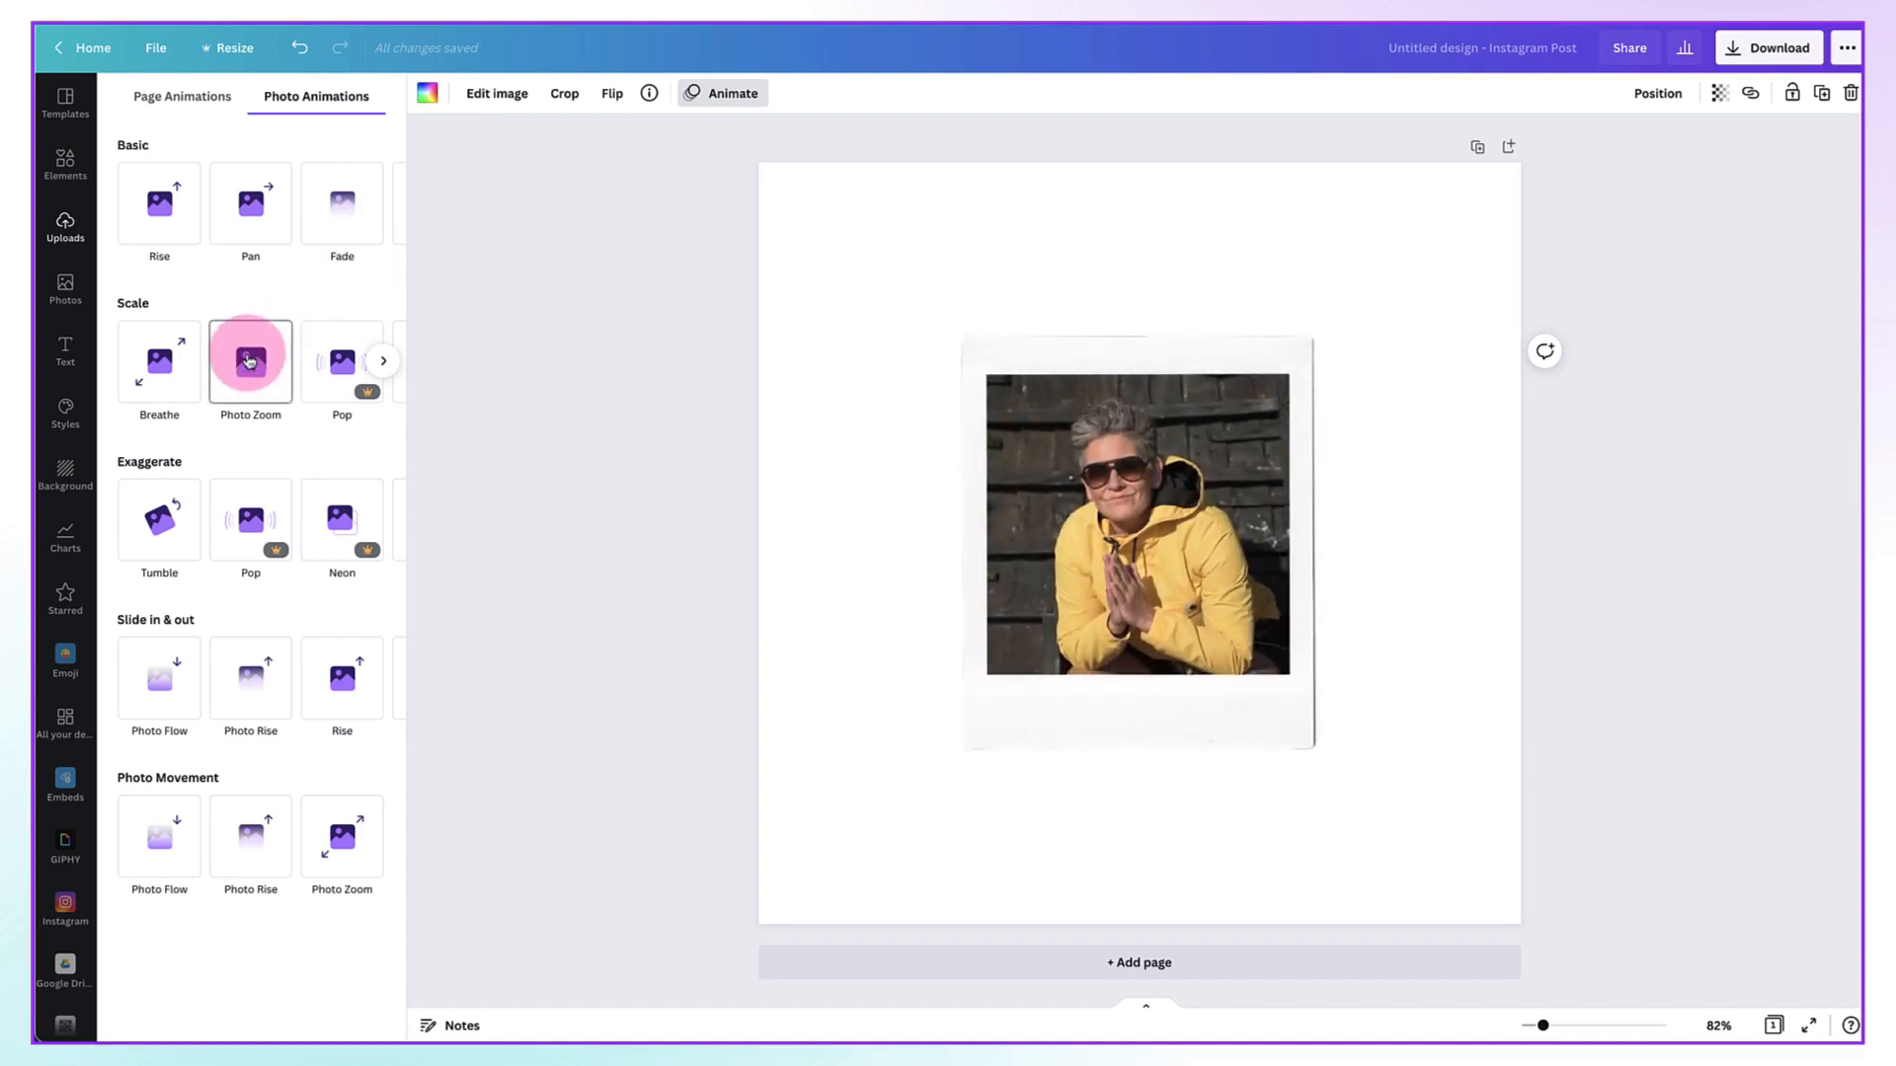
click(153, 357)
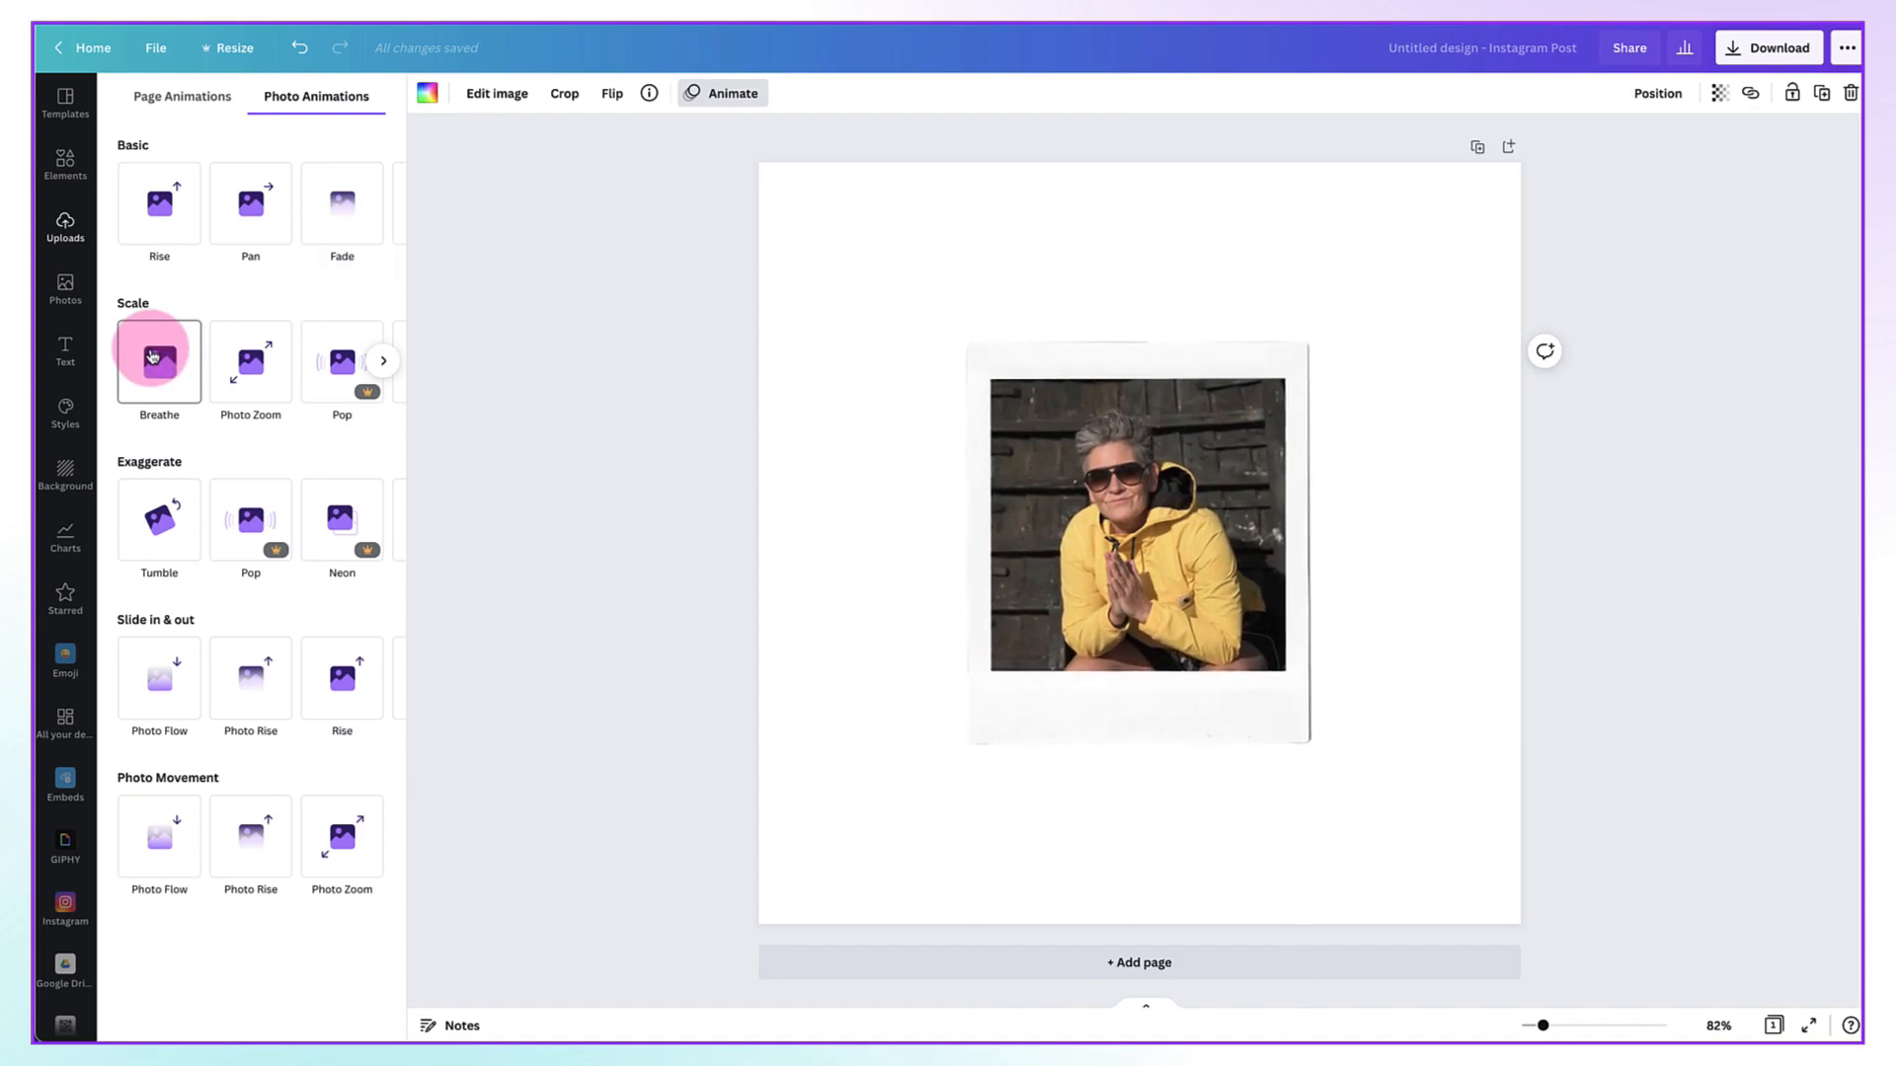
- Set the page background to the pale beige-pink colour from the Virtuoso Assistant brand palette
click(862, 220)
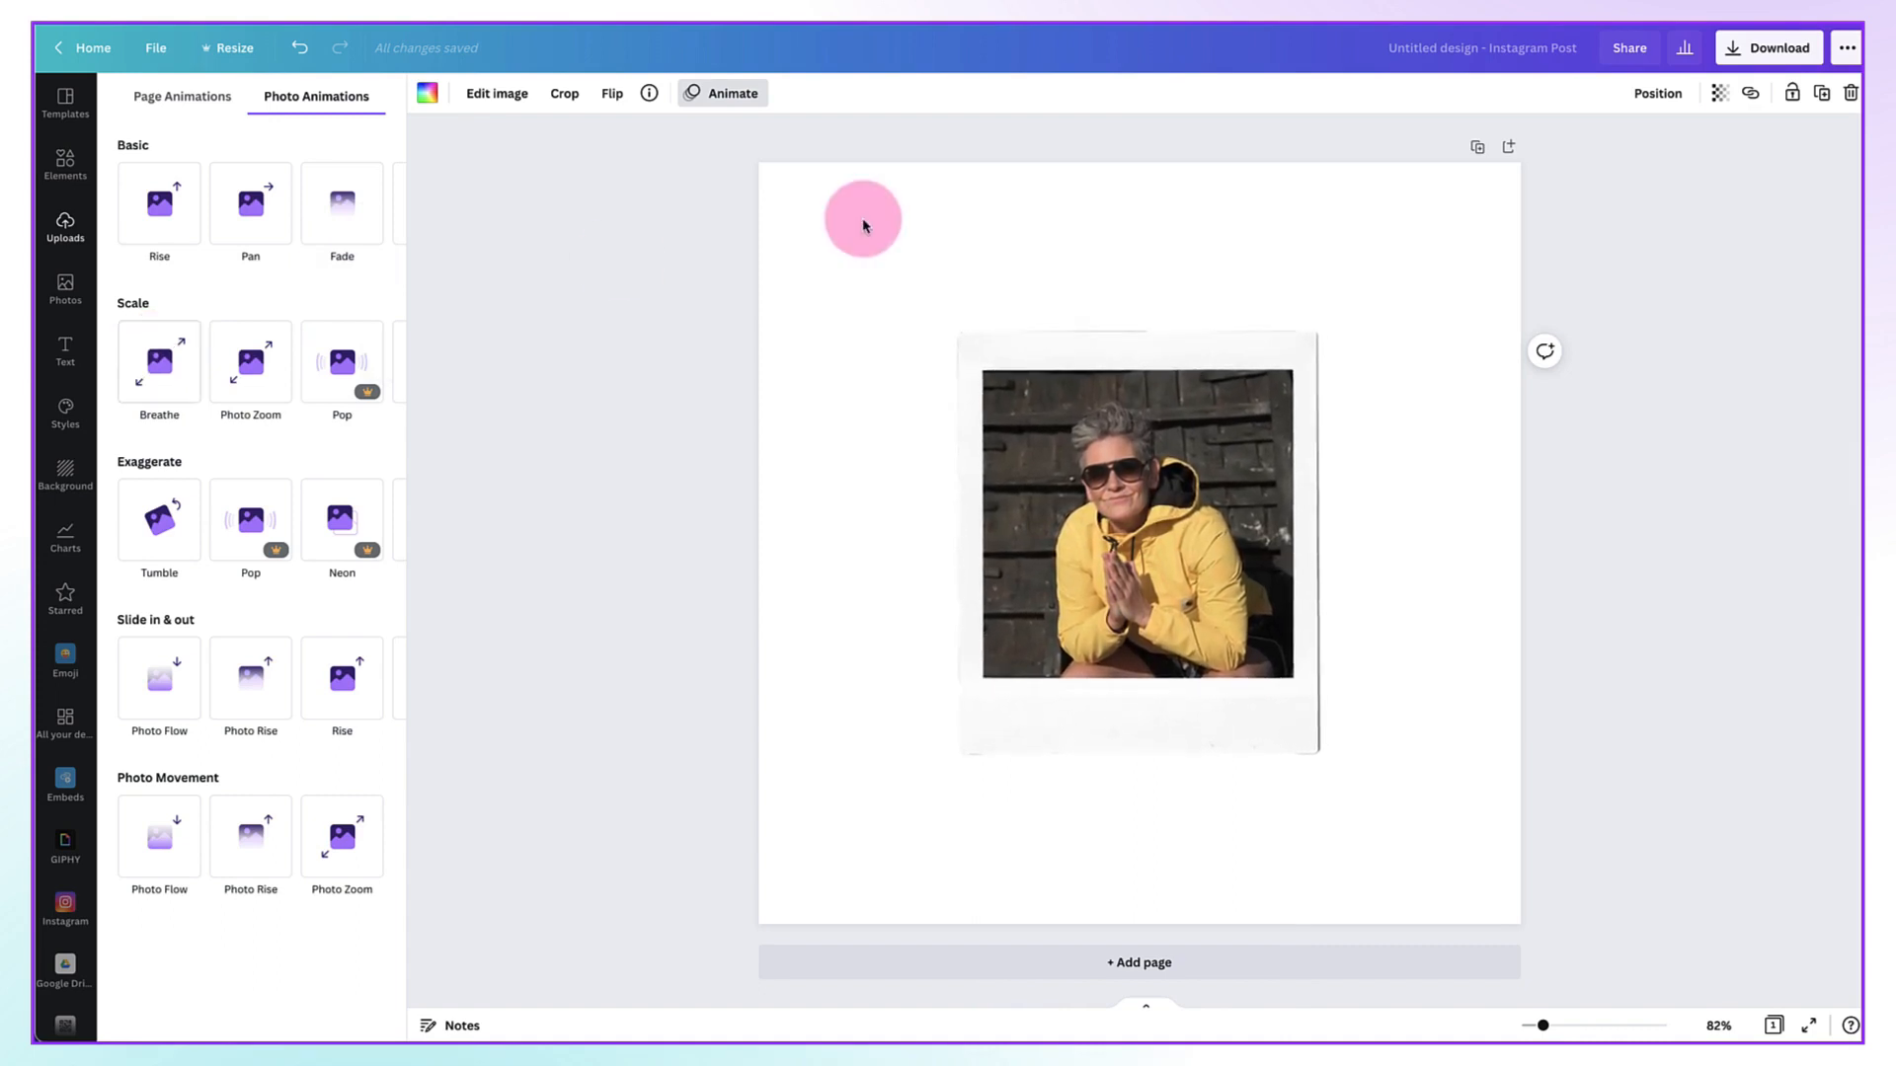
click(426, 93)
click(273, 305)
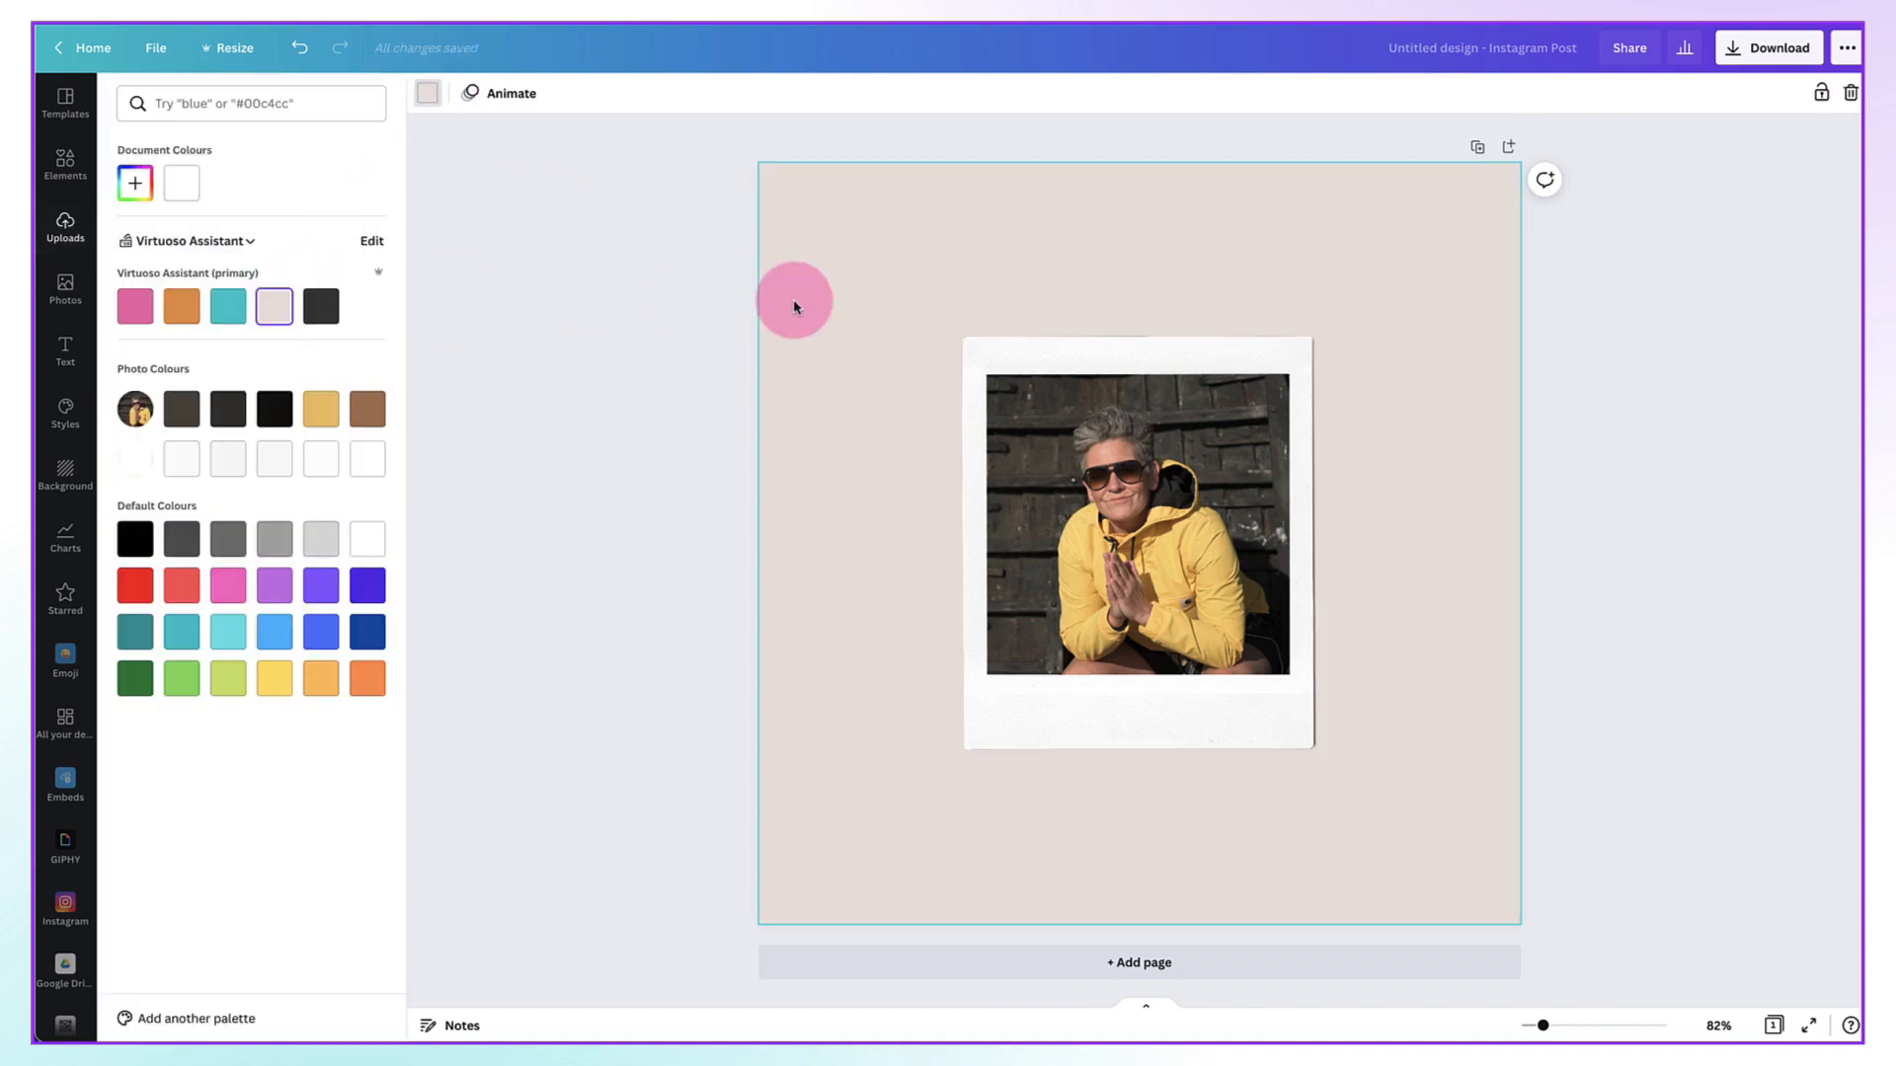
- Select the framed photo again and preview the Breathe and Tumble animations against the coloured background
click(1049, 489)
click(739, 96)
click(158, 361)
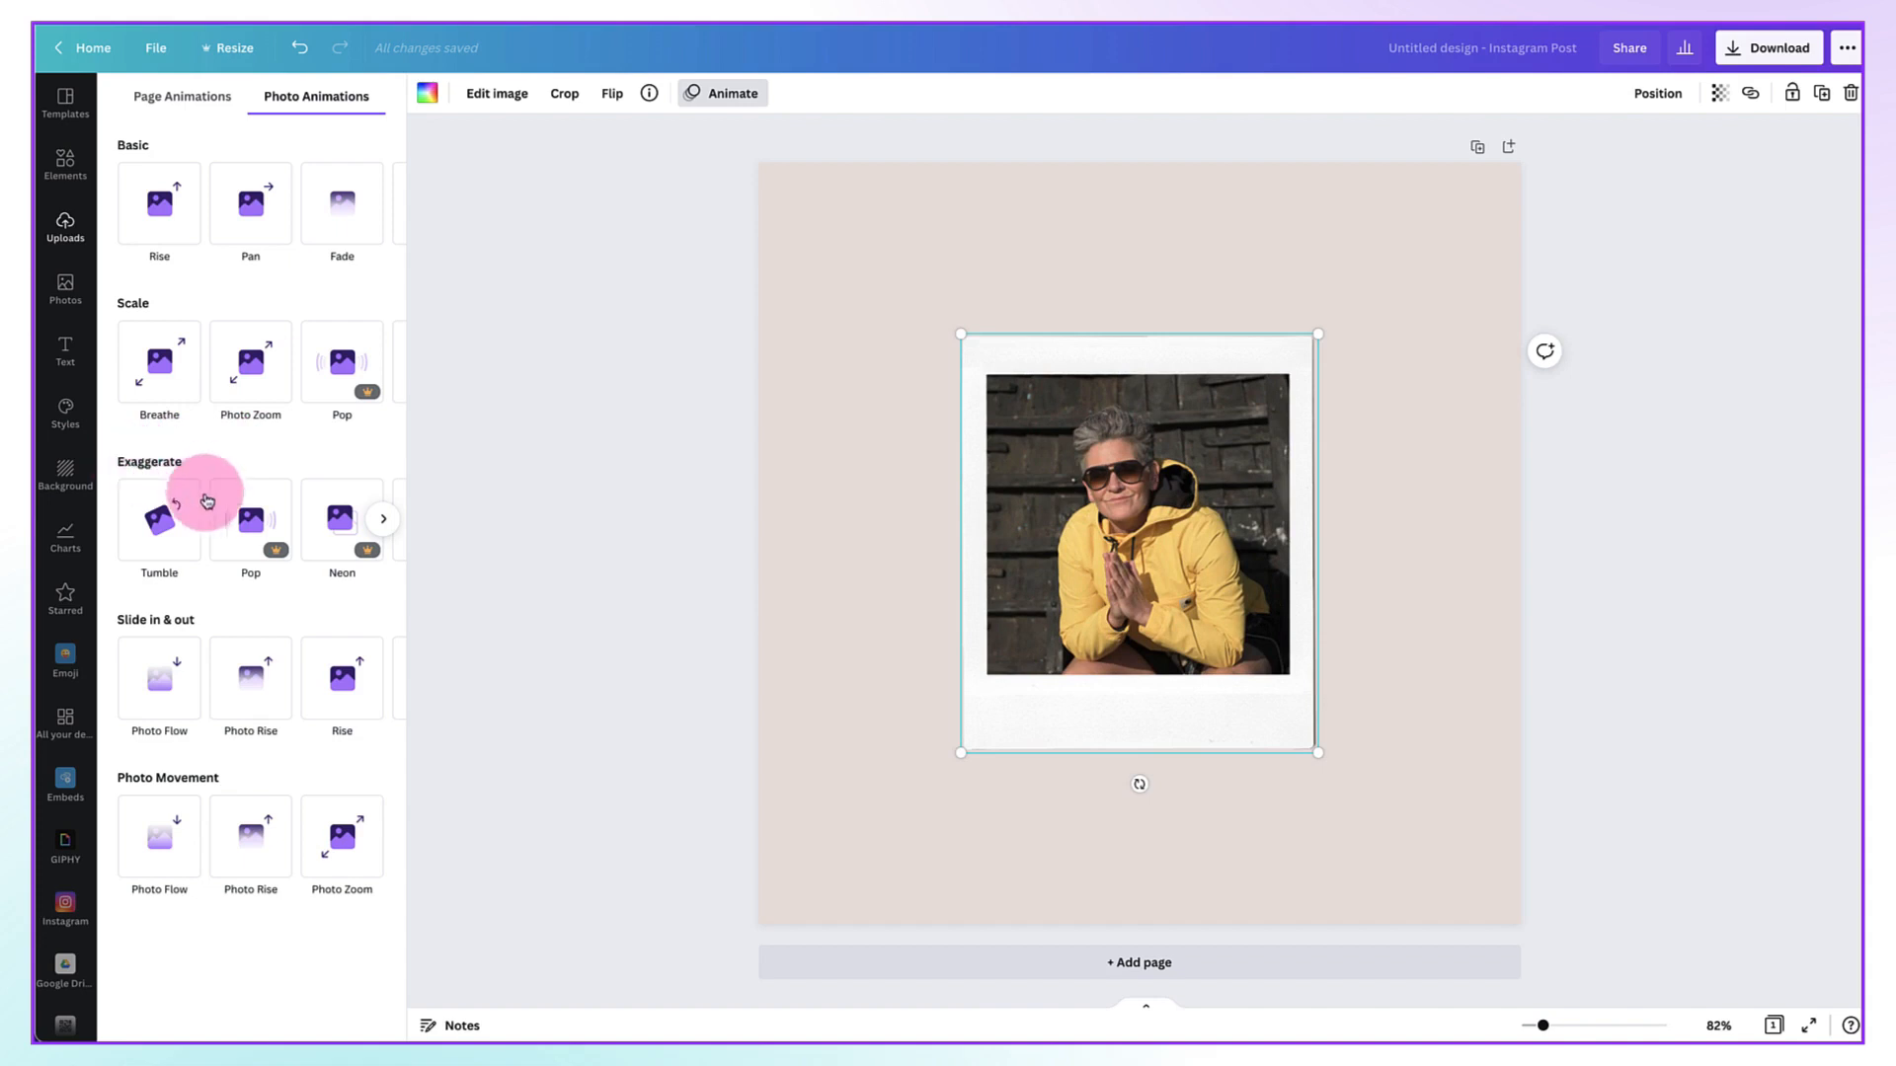
click(206, 501)
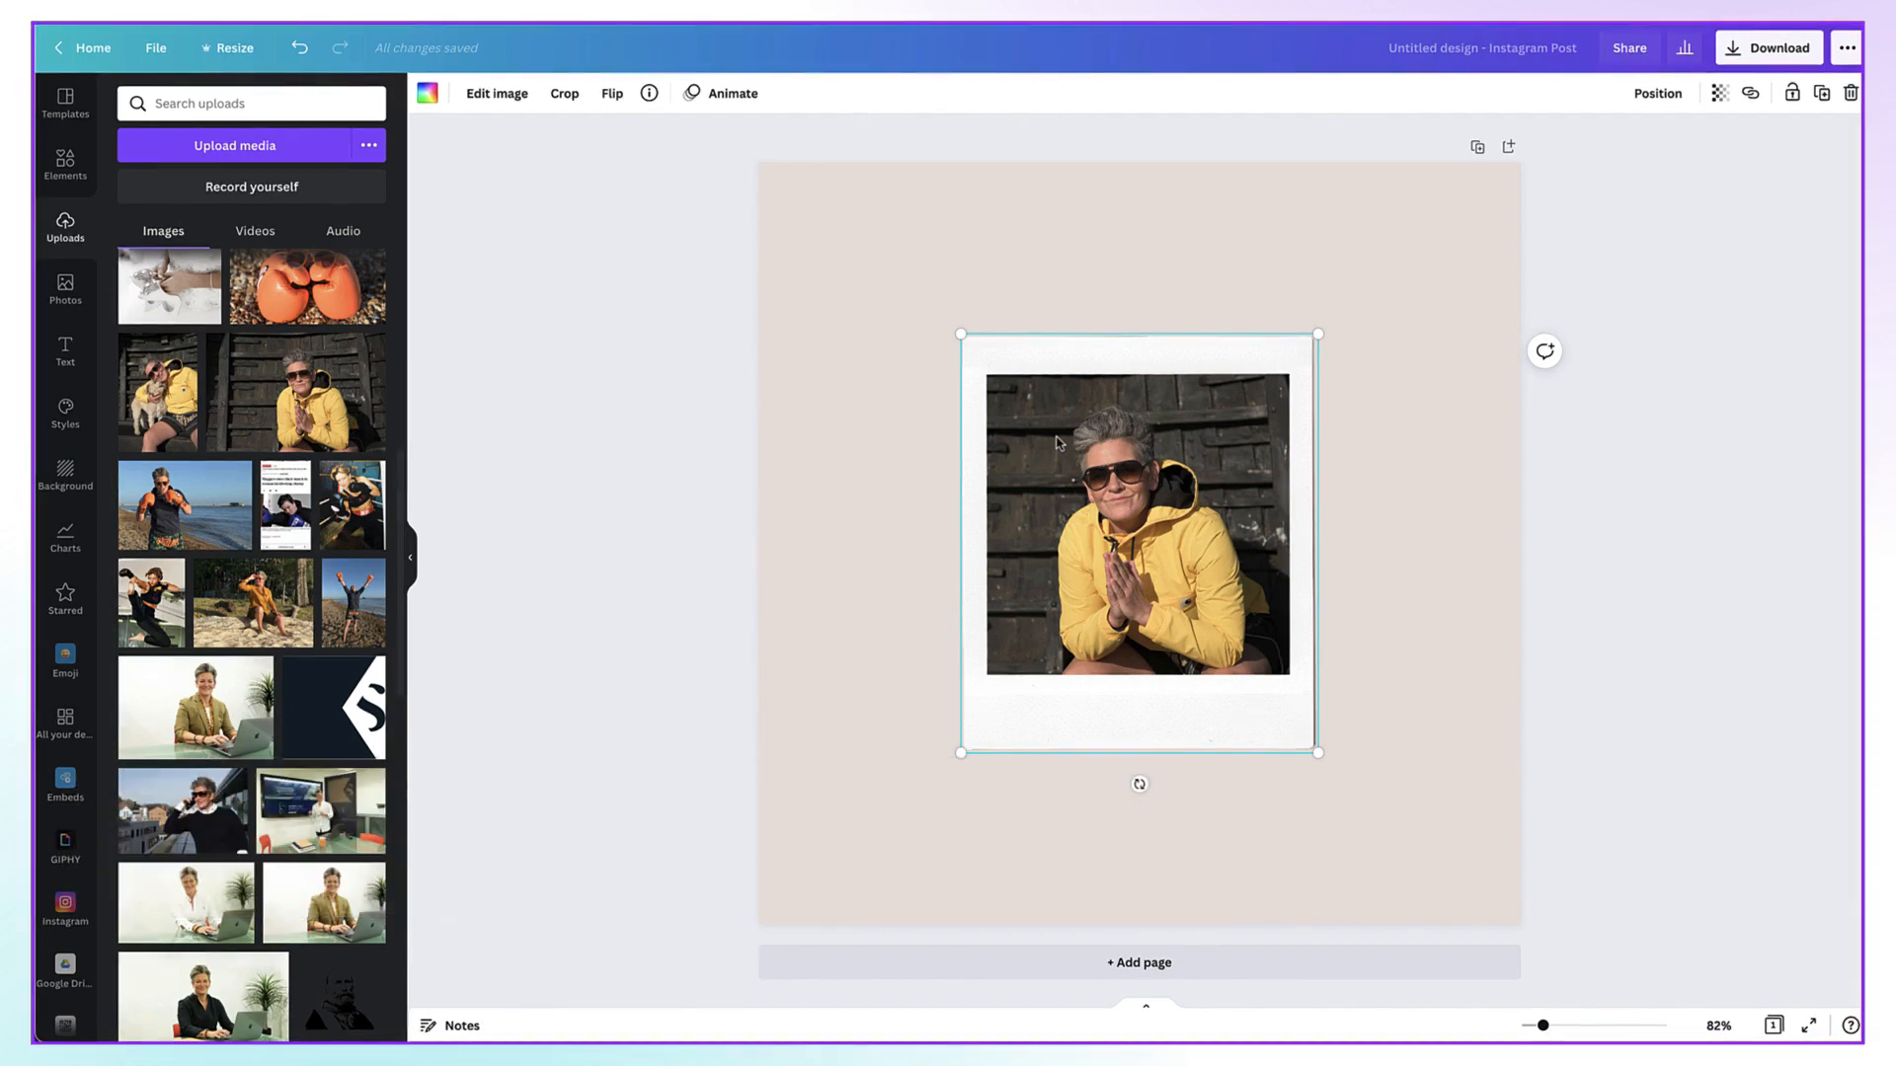
- Delete the photo from the Polaroid frame and drop the uploaded 8.2s video of the woman talking into it
key(Delete)
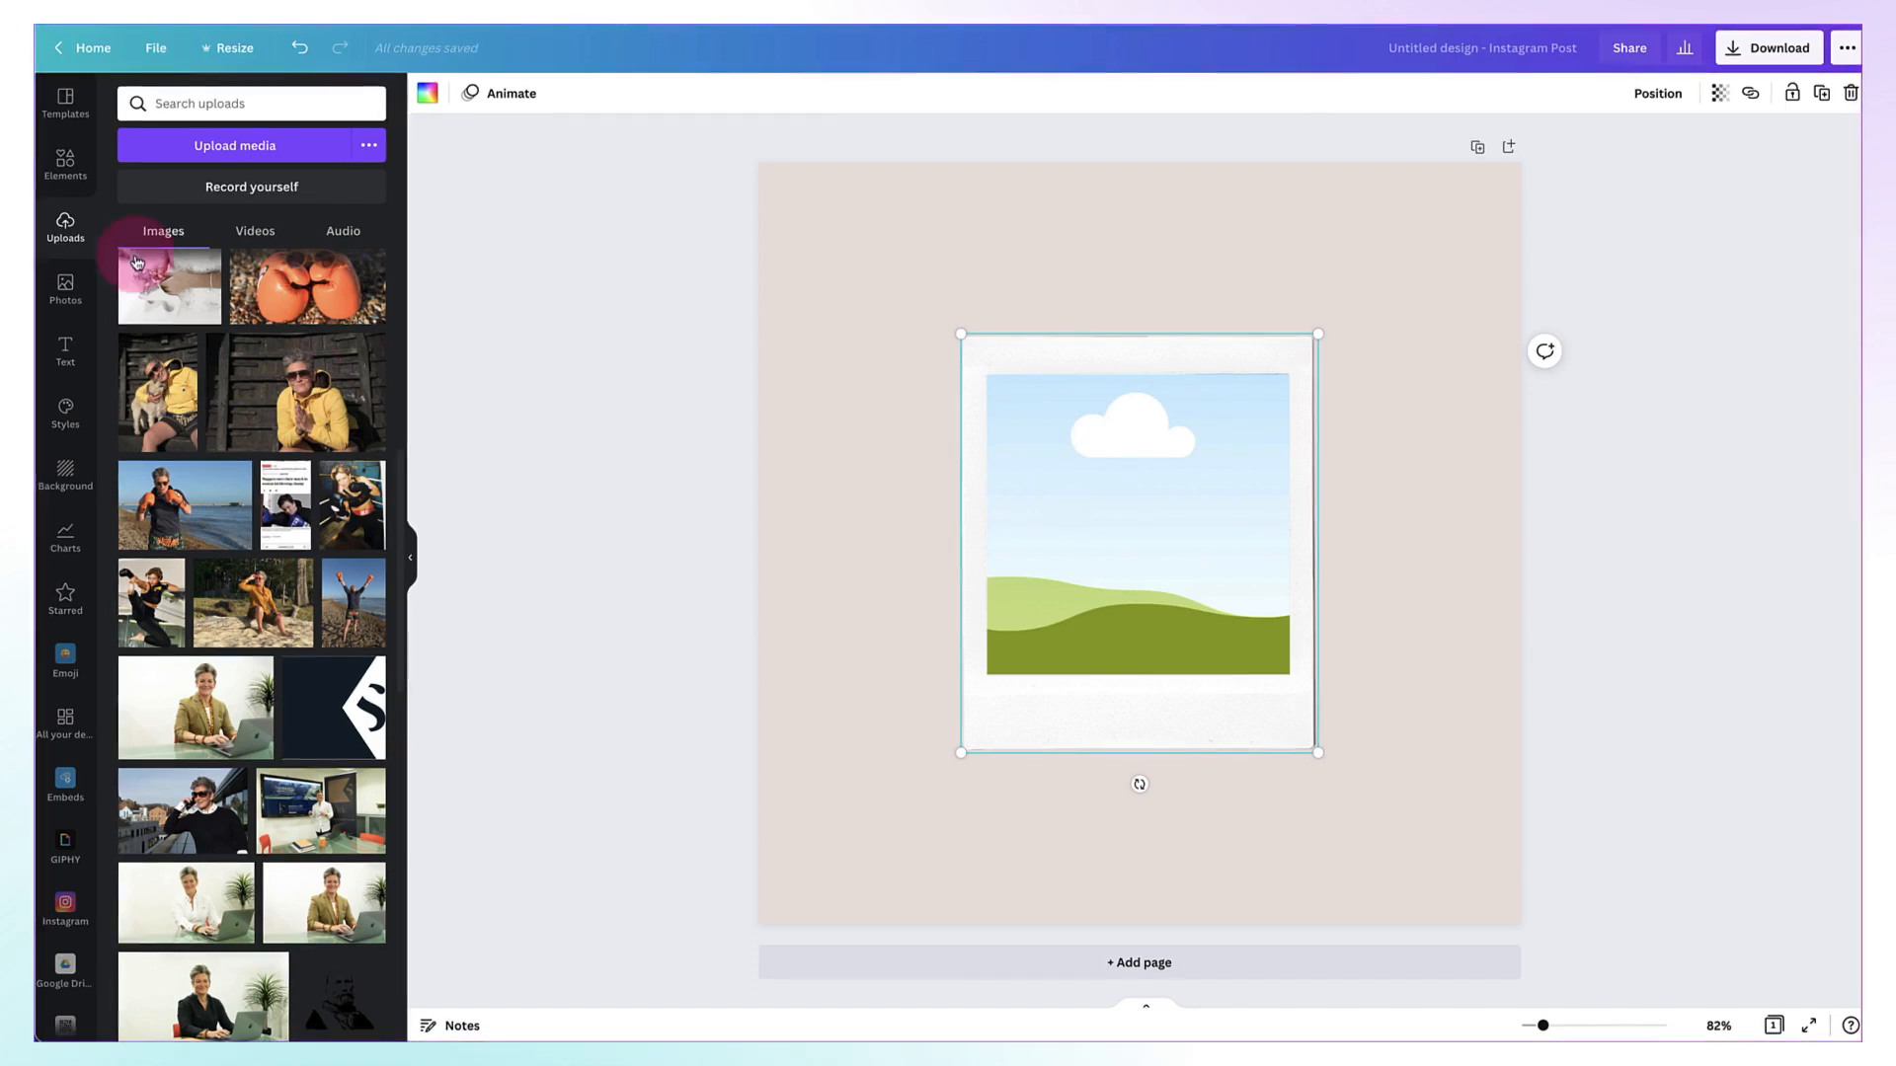
click(256, 233)
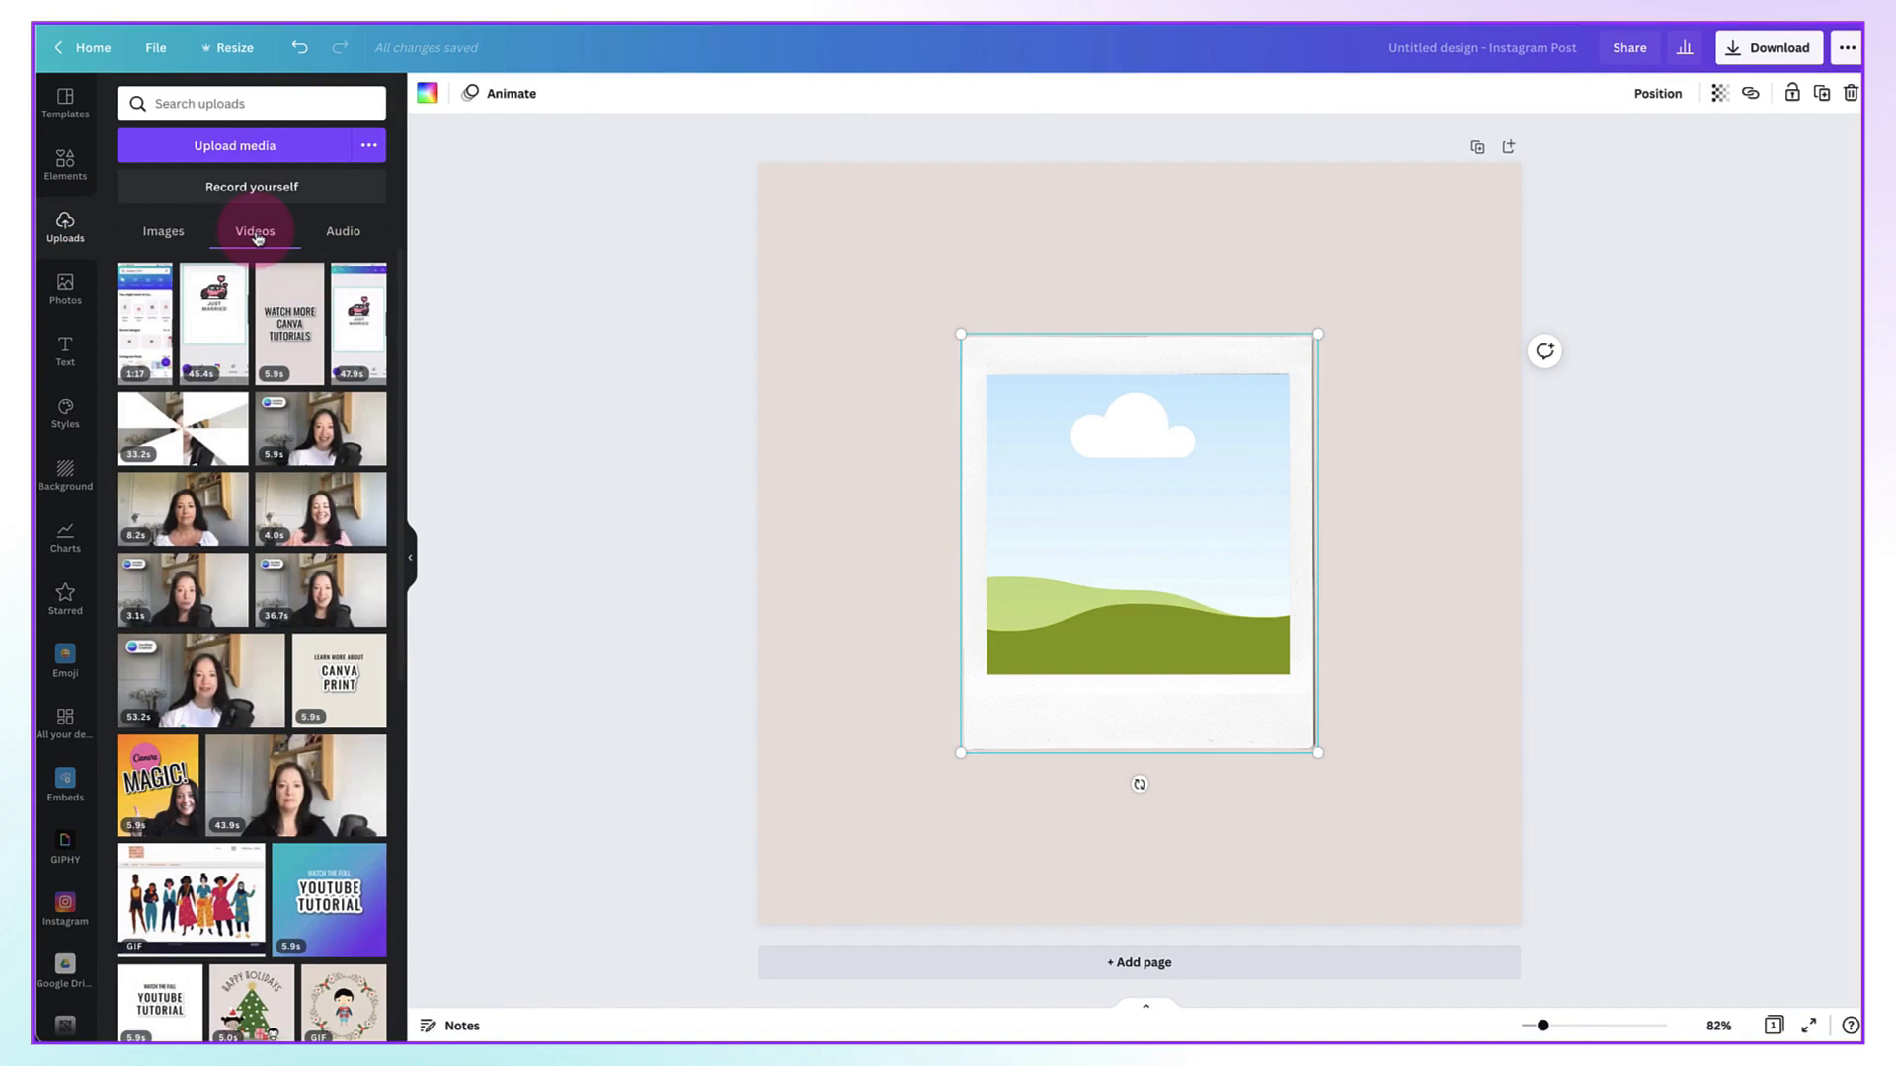
click(200, 511)
click(1049, 559)
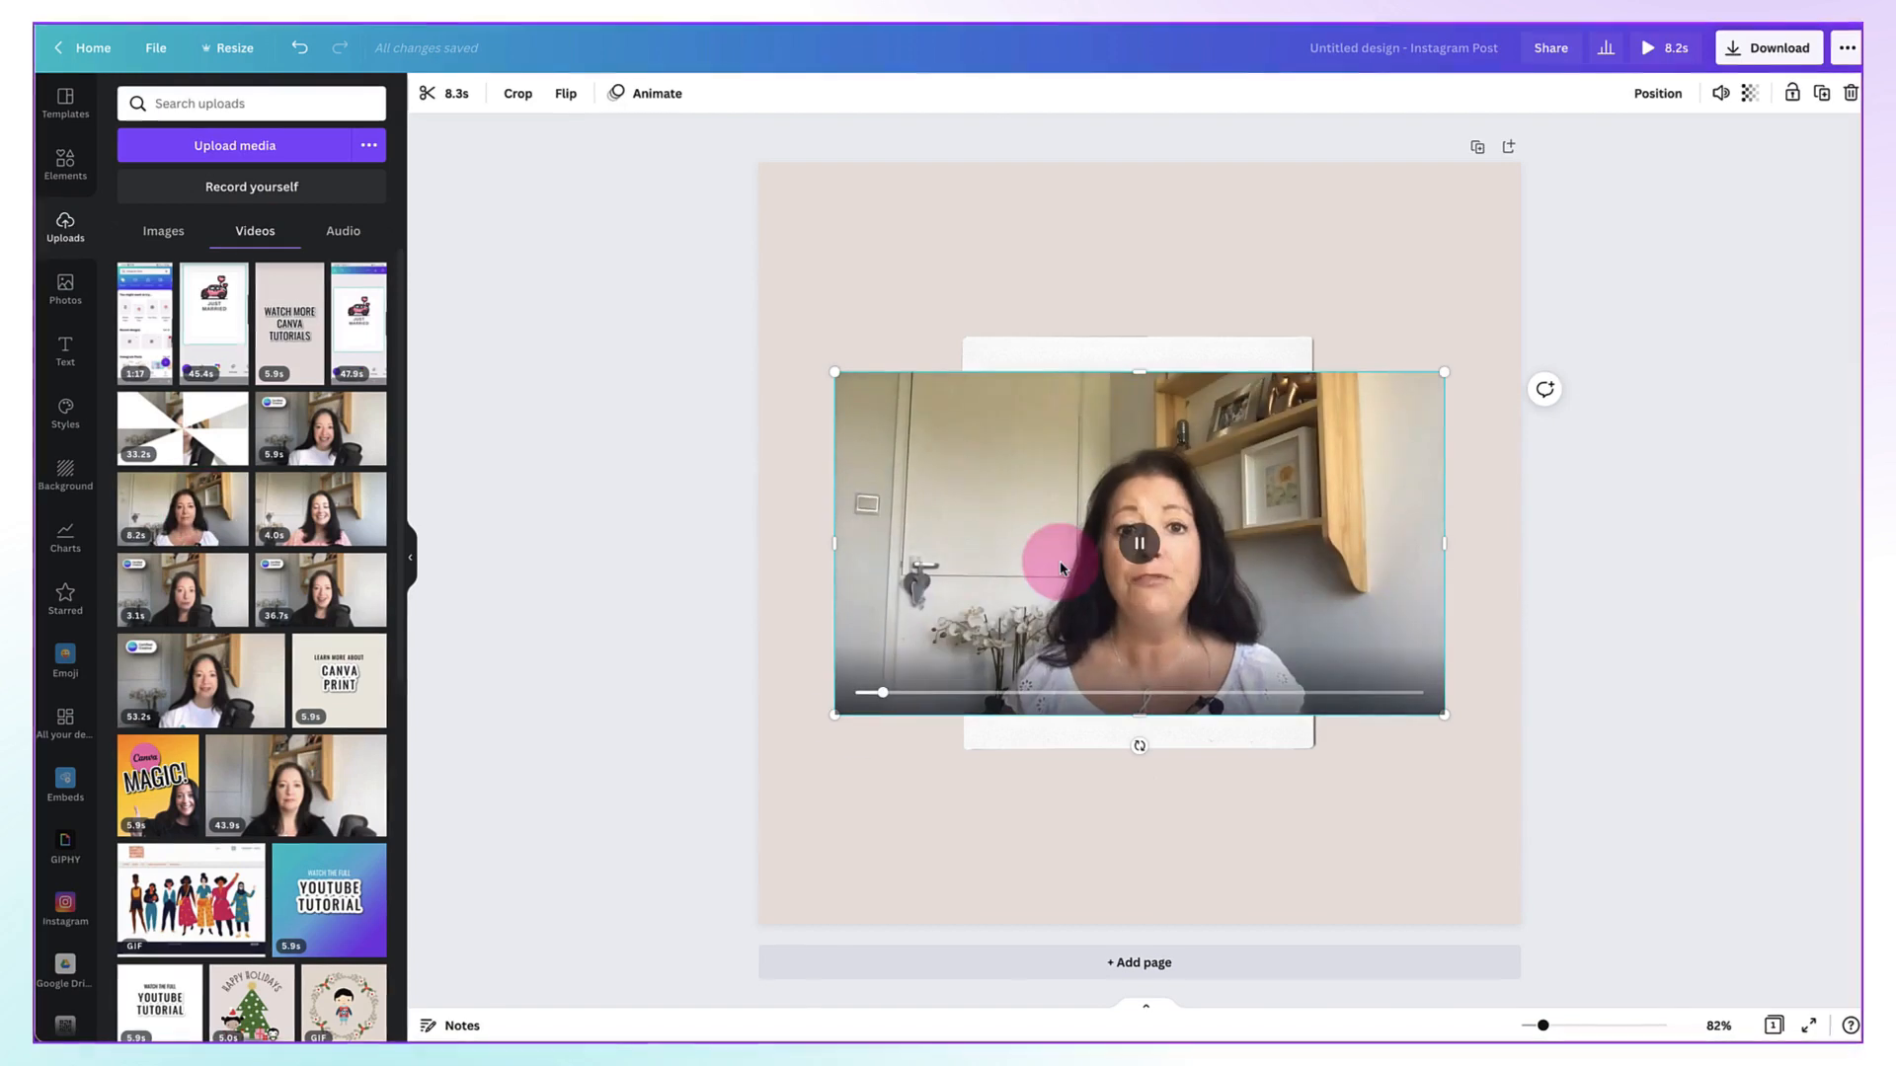
drag(1061, 568, 1089, 549)
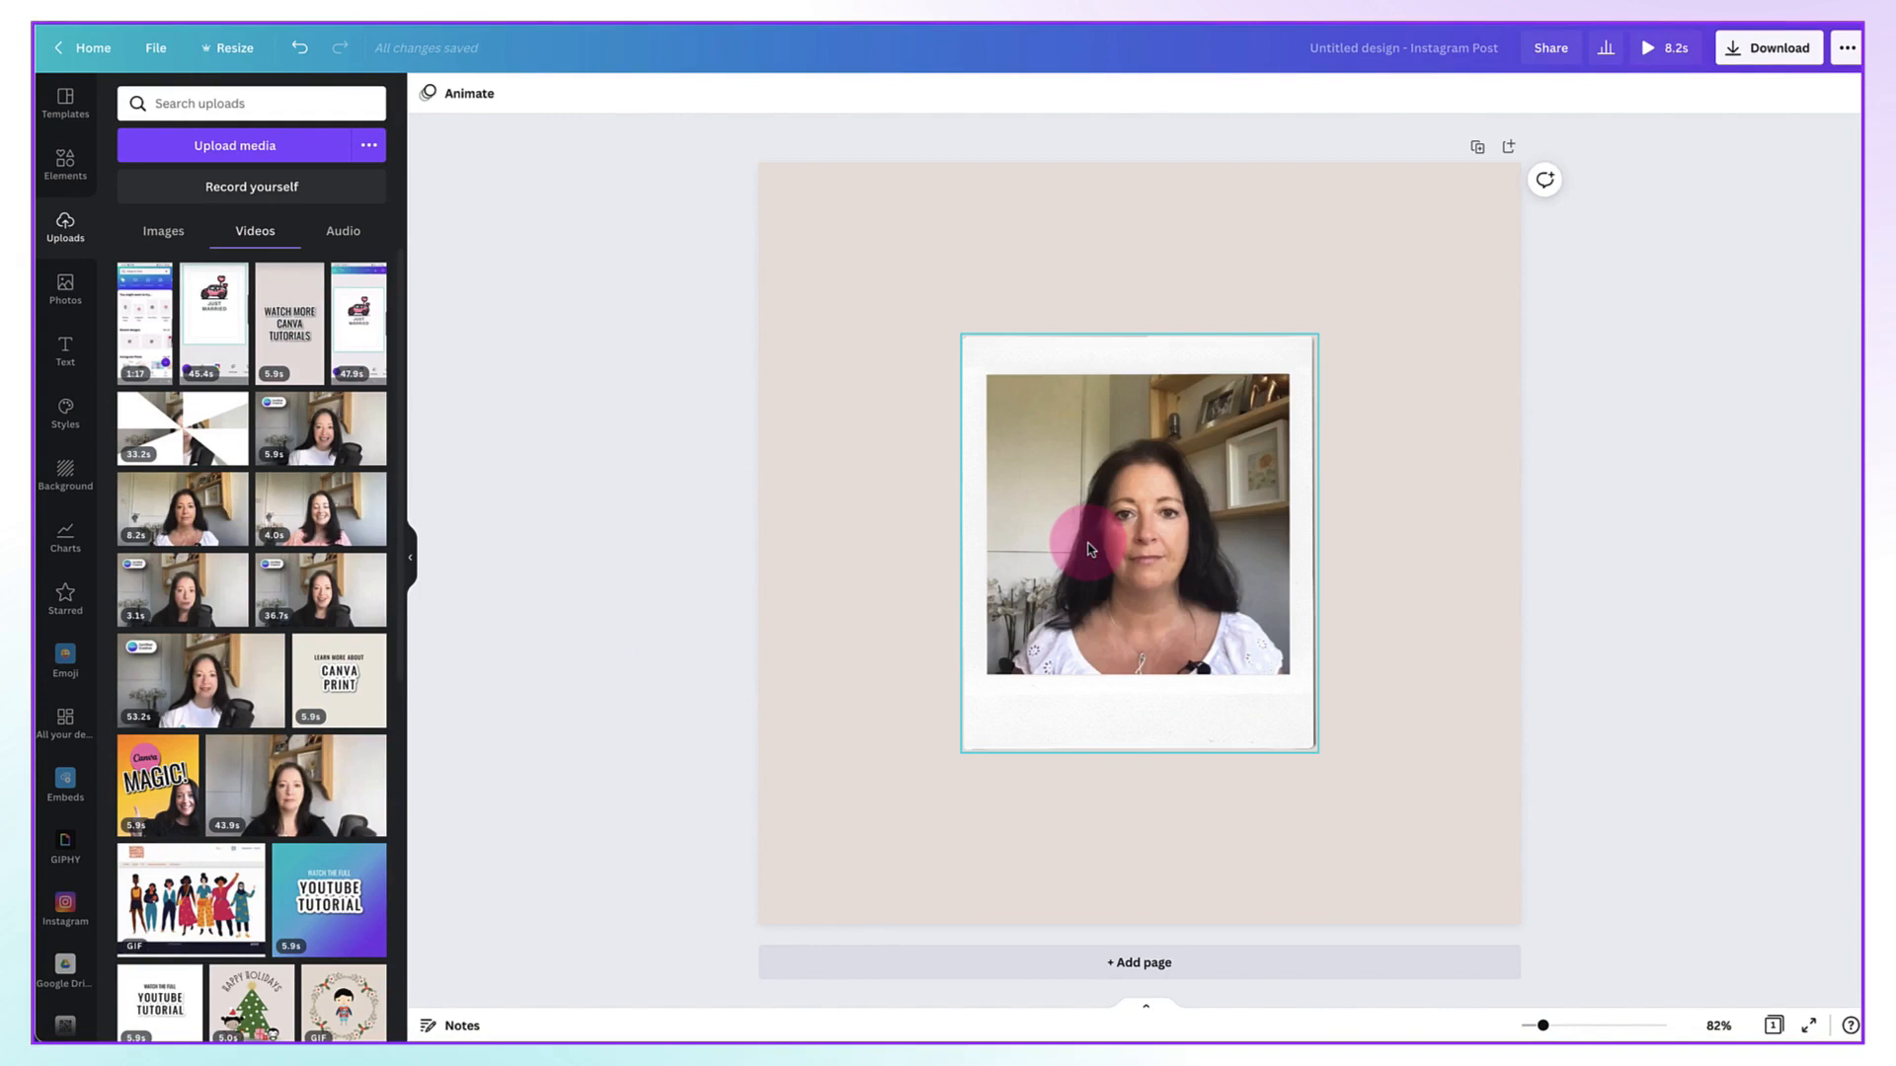
- Shift the video slightly left inside the Polaroid frame, adjust its size from the upper-left corner, and apply the change
double_click(1089, 549)
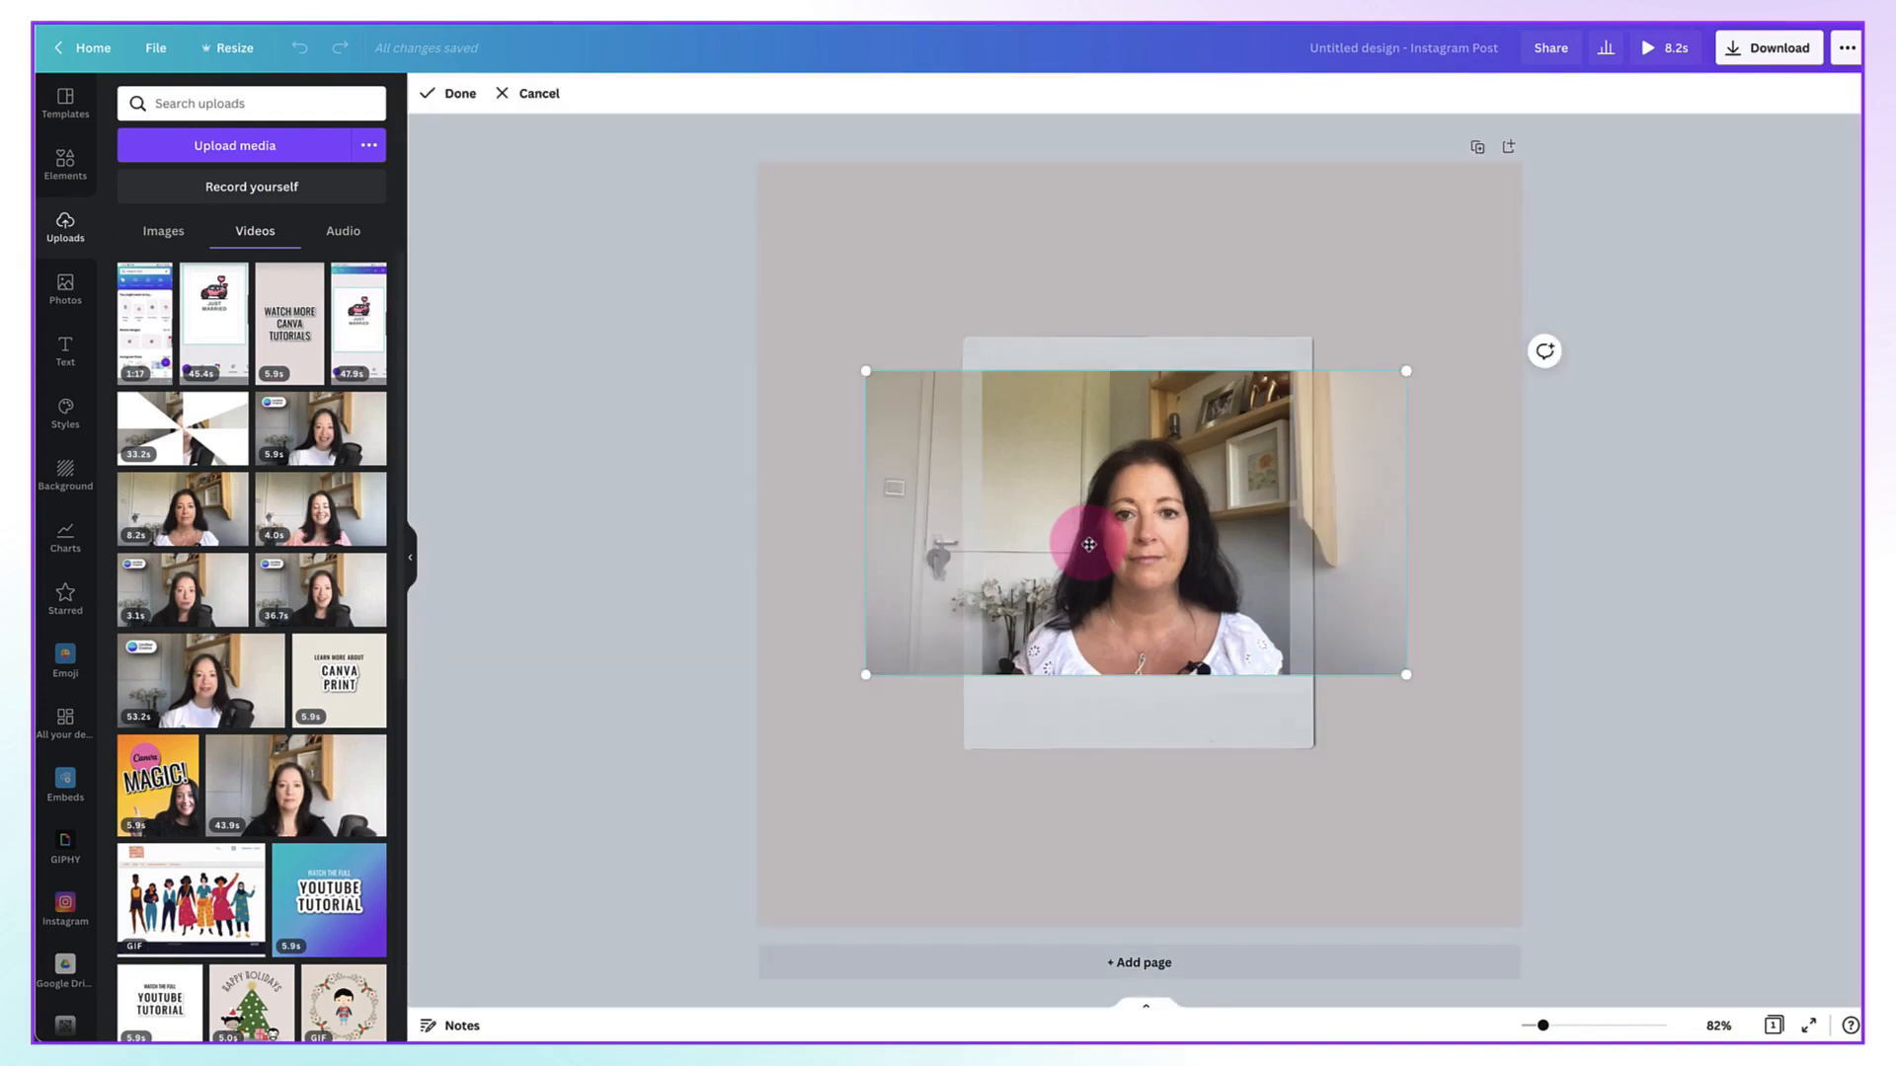
drag(1089, 544, 1037, 541)
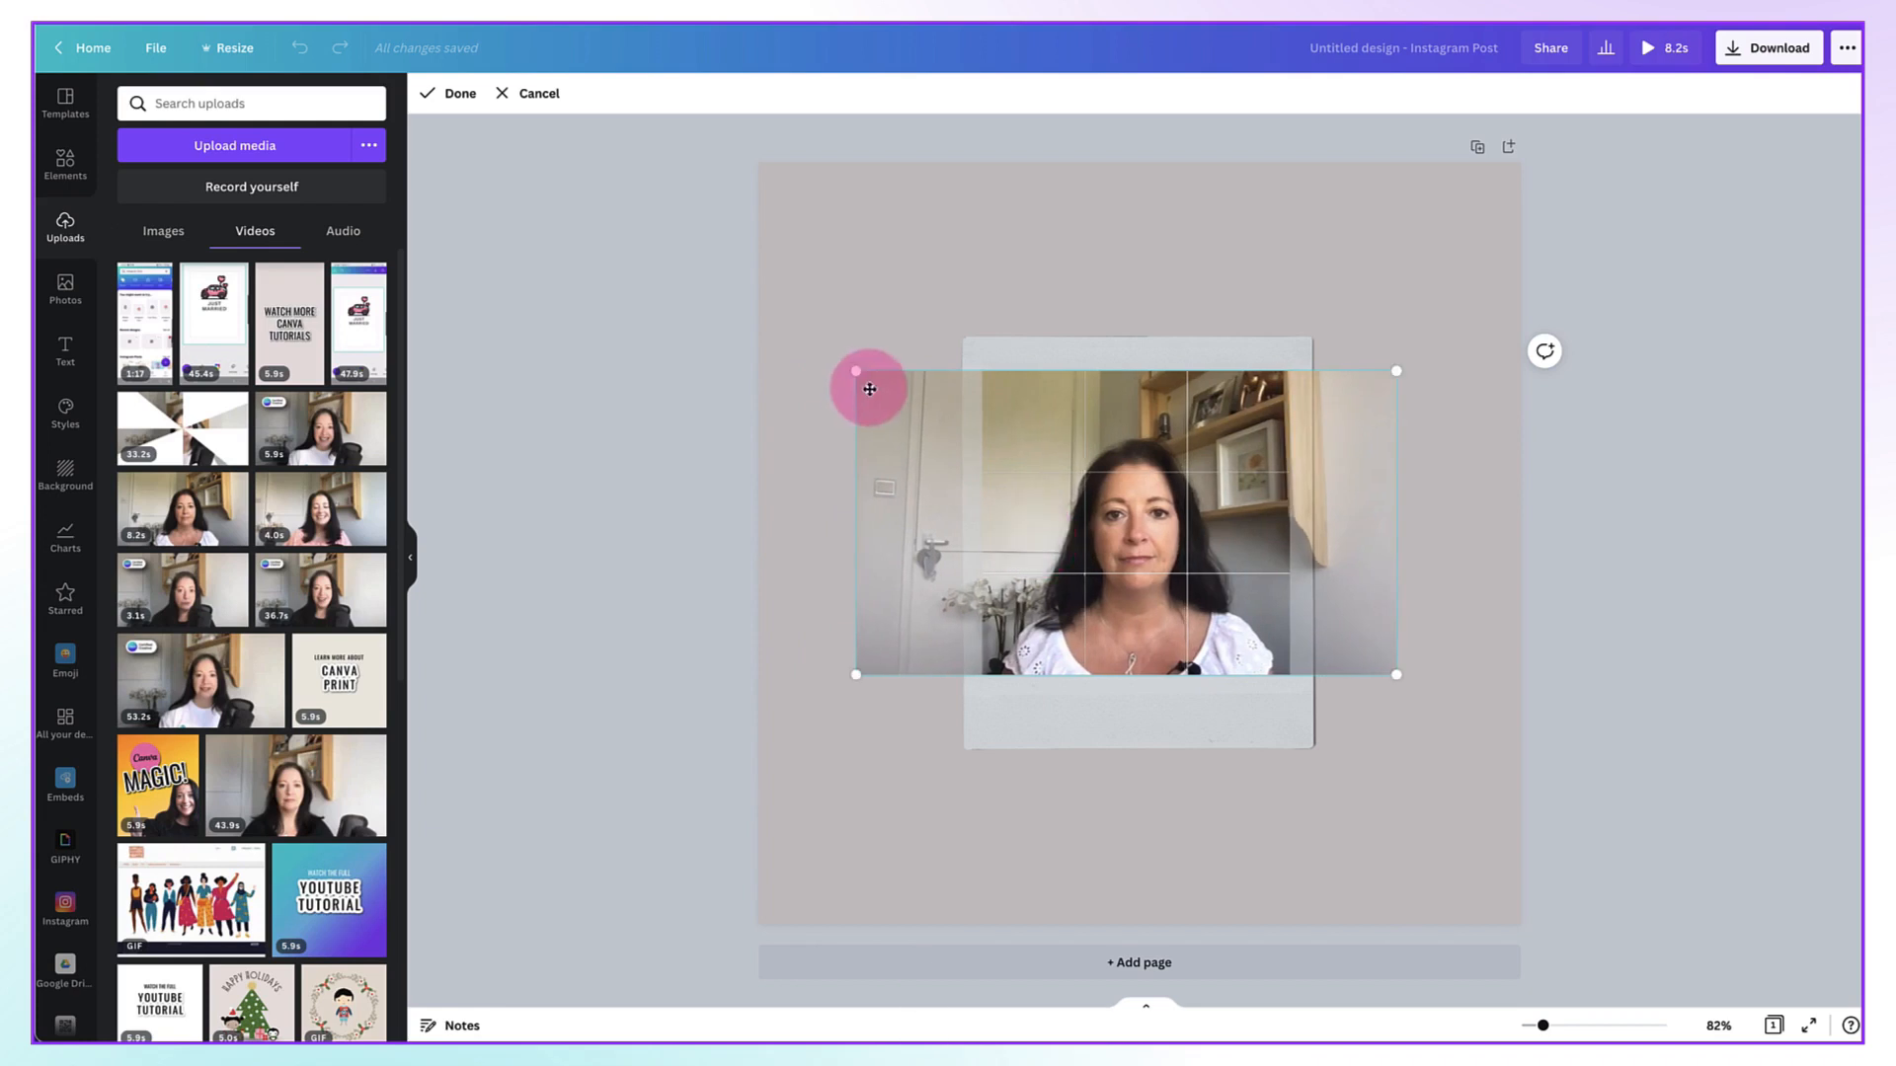
drag(855, 373, 889, 339)
click(1050, 453)
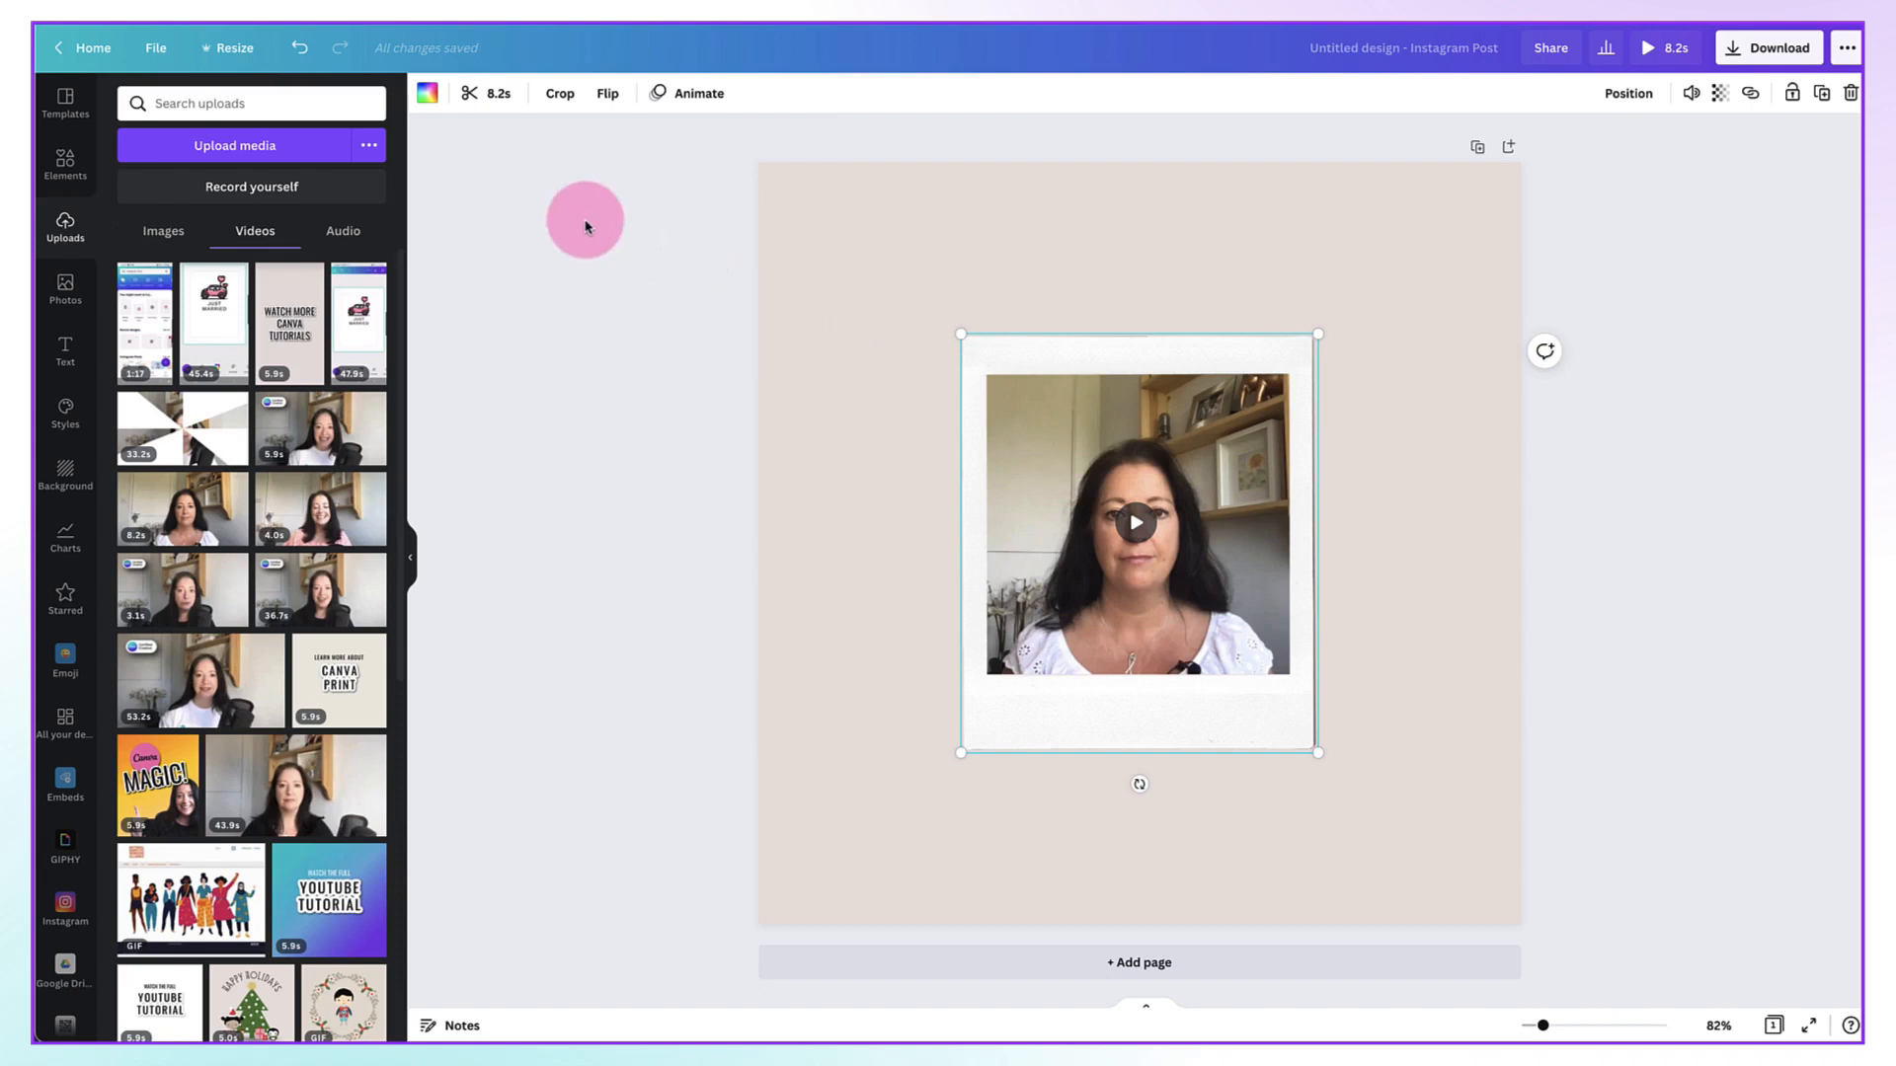
- Look at the trim, flip and animation options for the framed video
click(471, 99)
drag(494, 94, 445, 106)
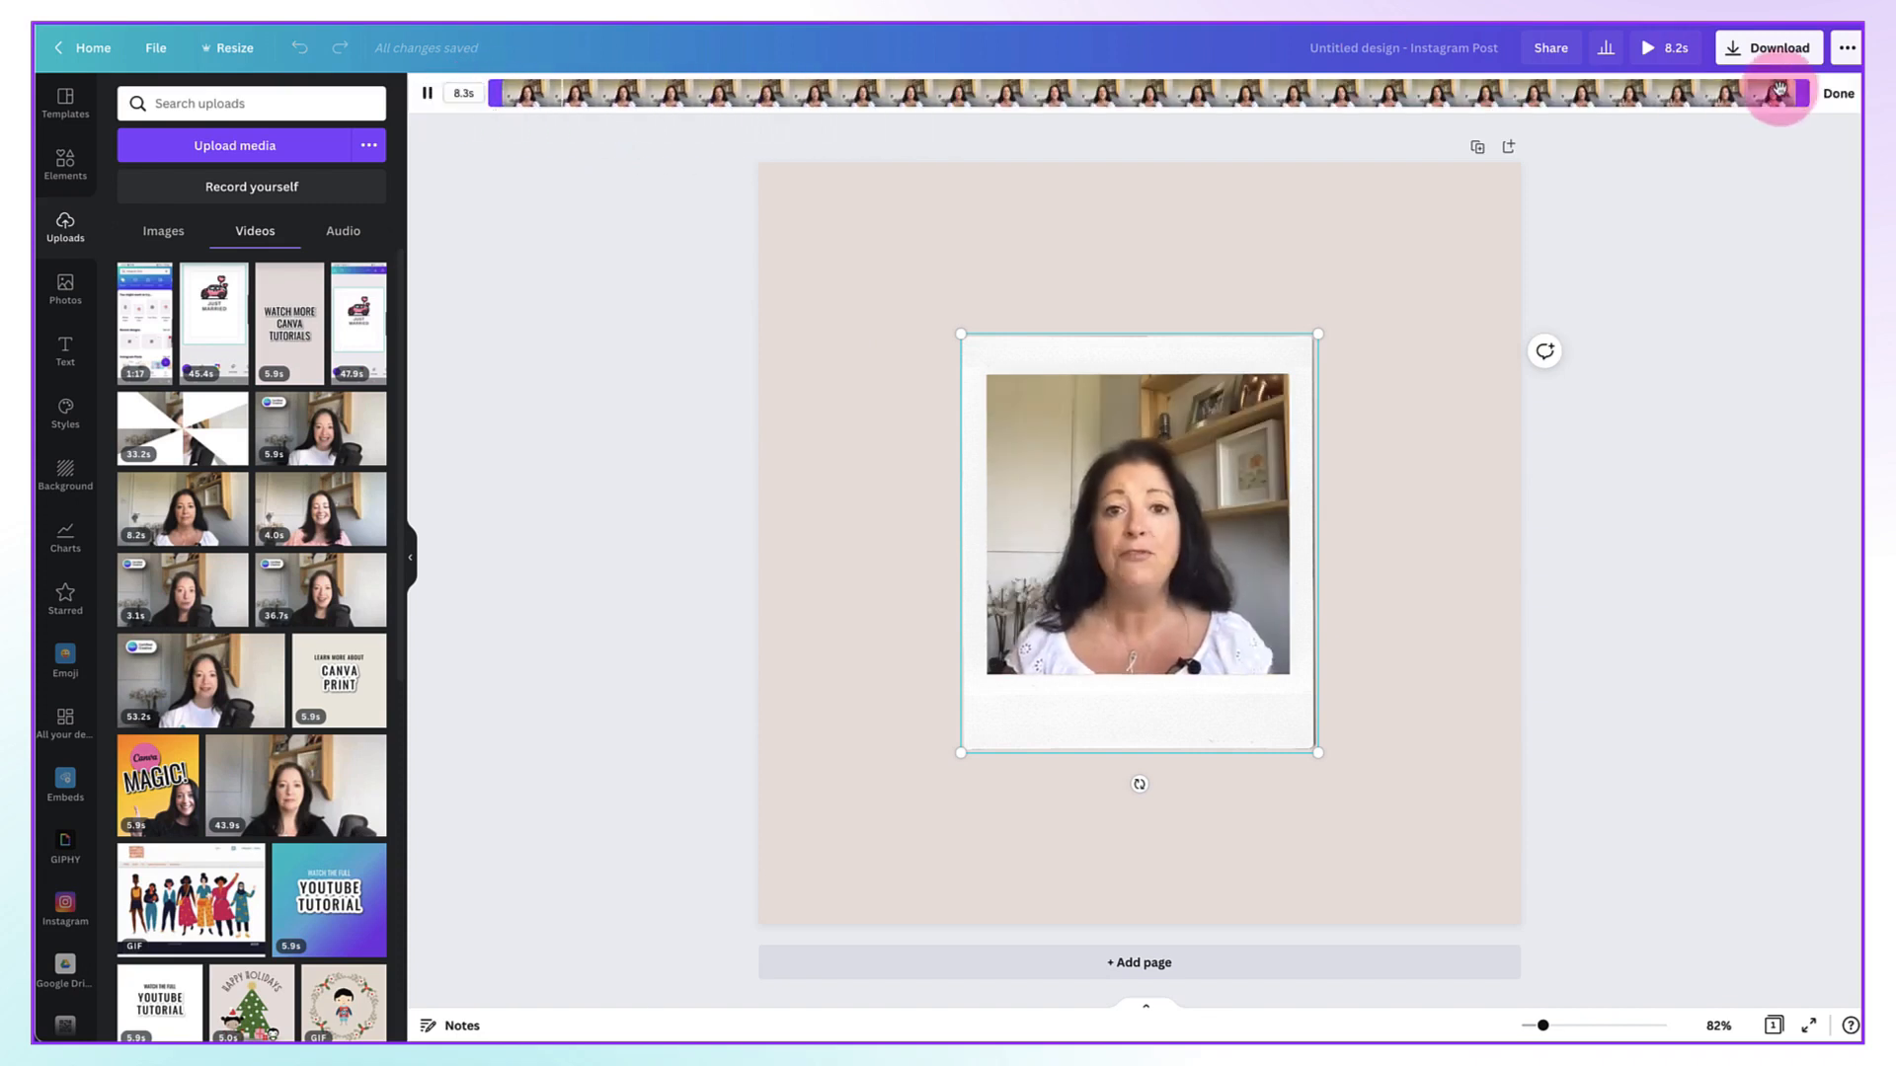
click(1837, 93)
click(609, 98)
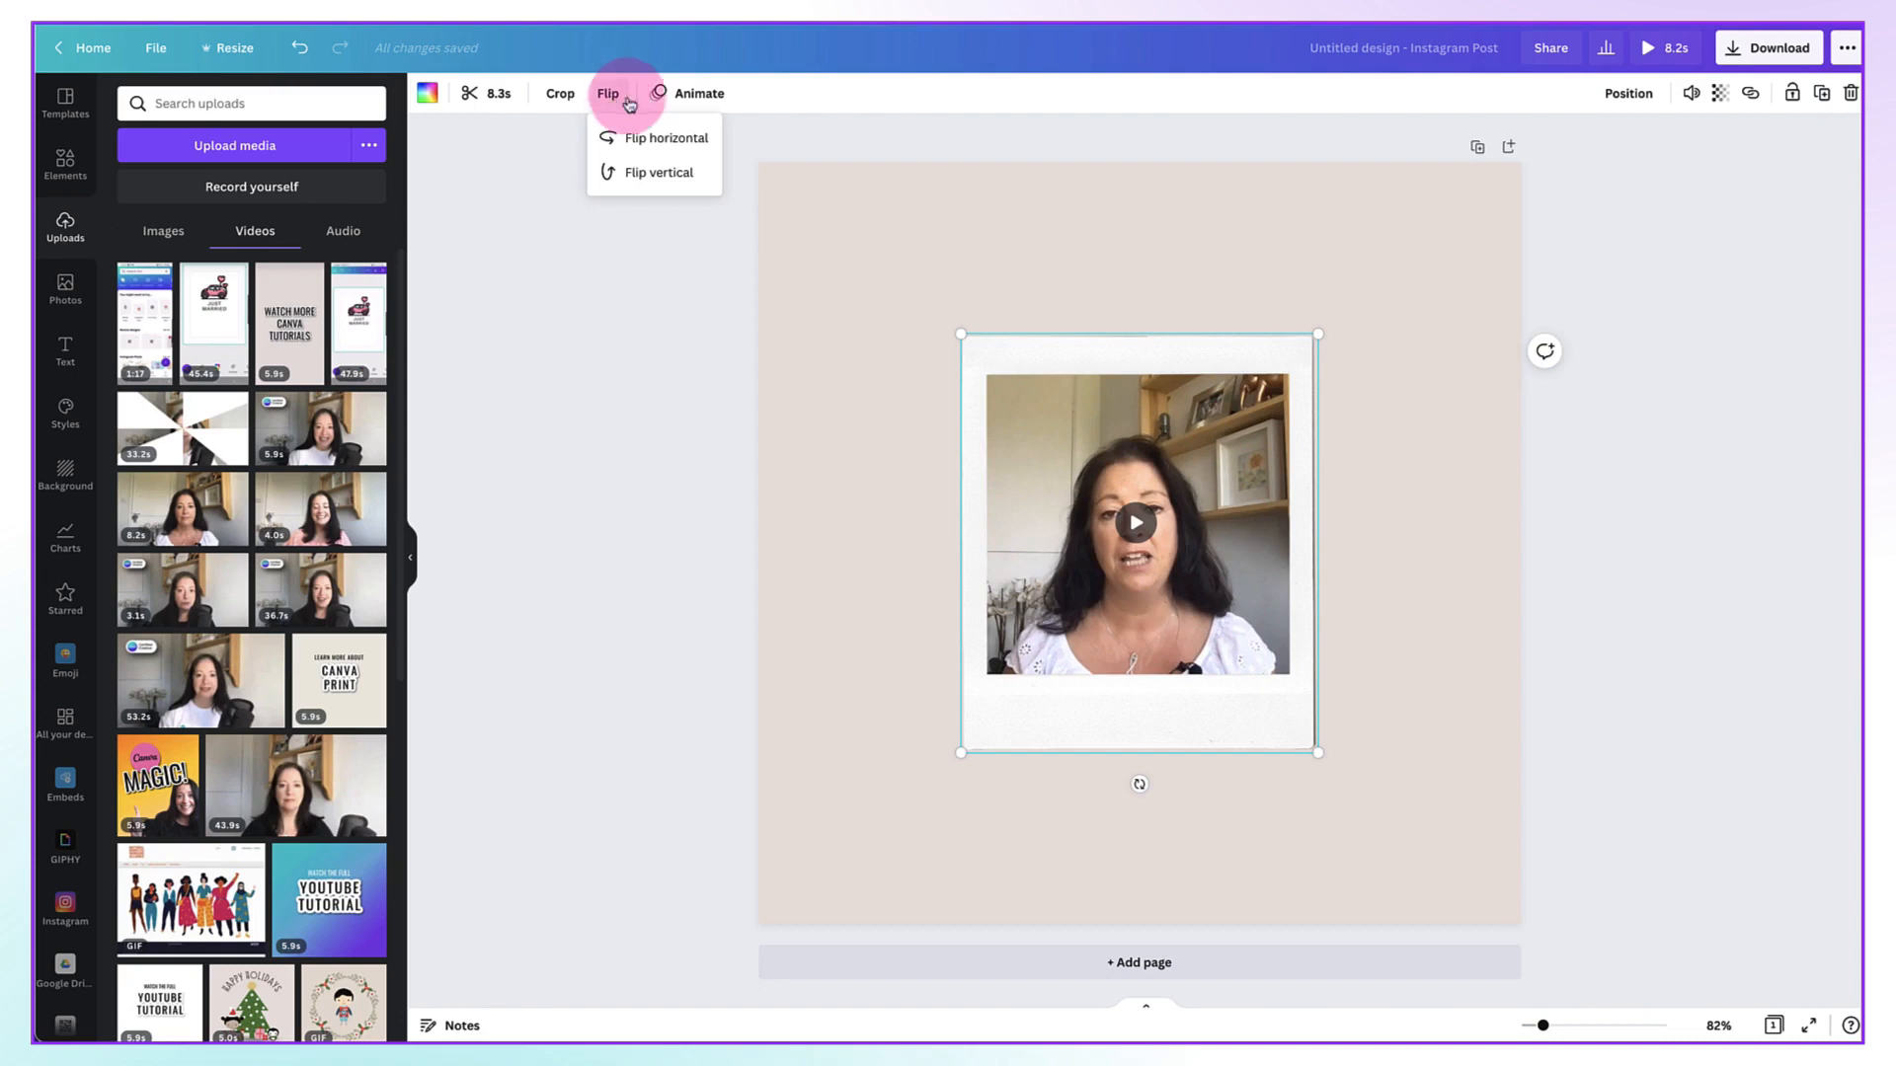
click(690, 98)
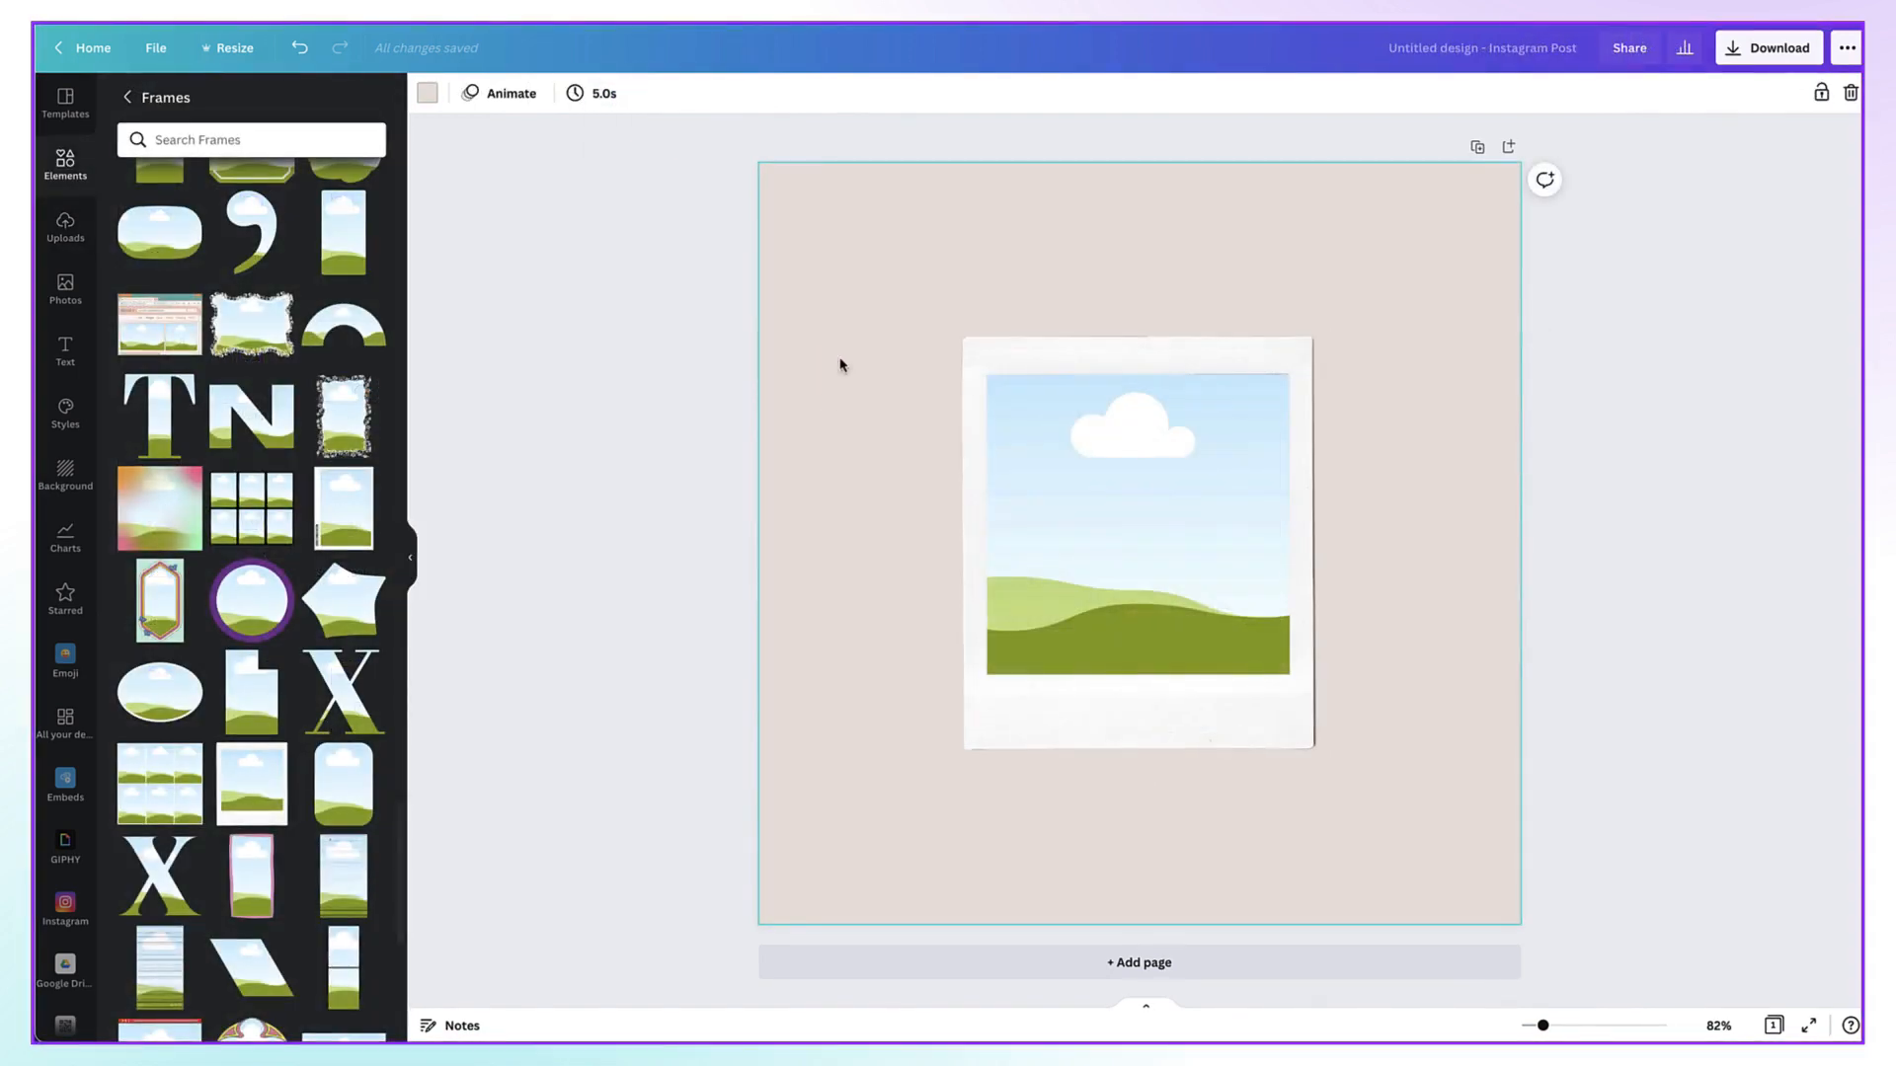
- Shrink the empty Polaroid frame slightly from its upper-left corner and re-centre it on the page
click(973, 359)
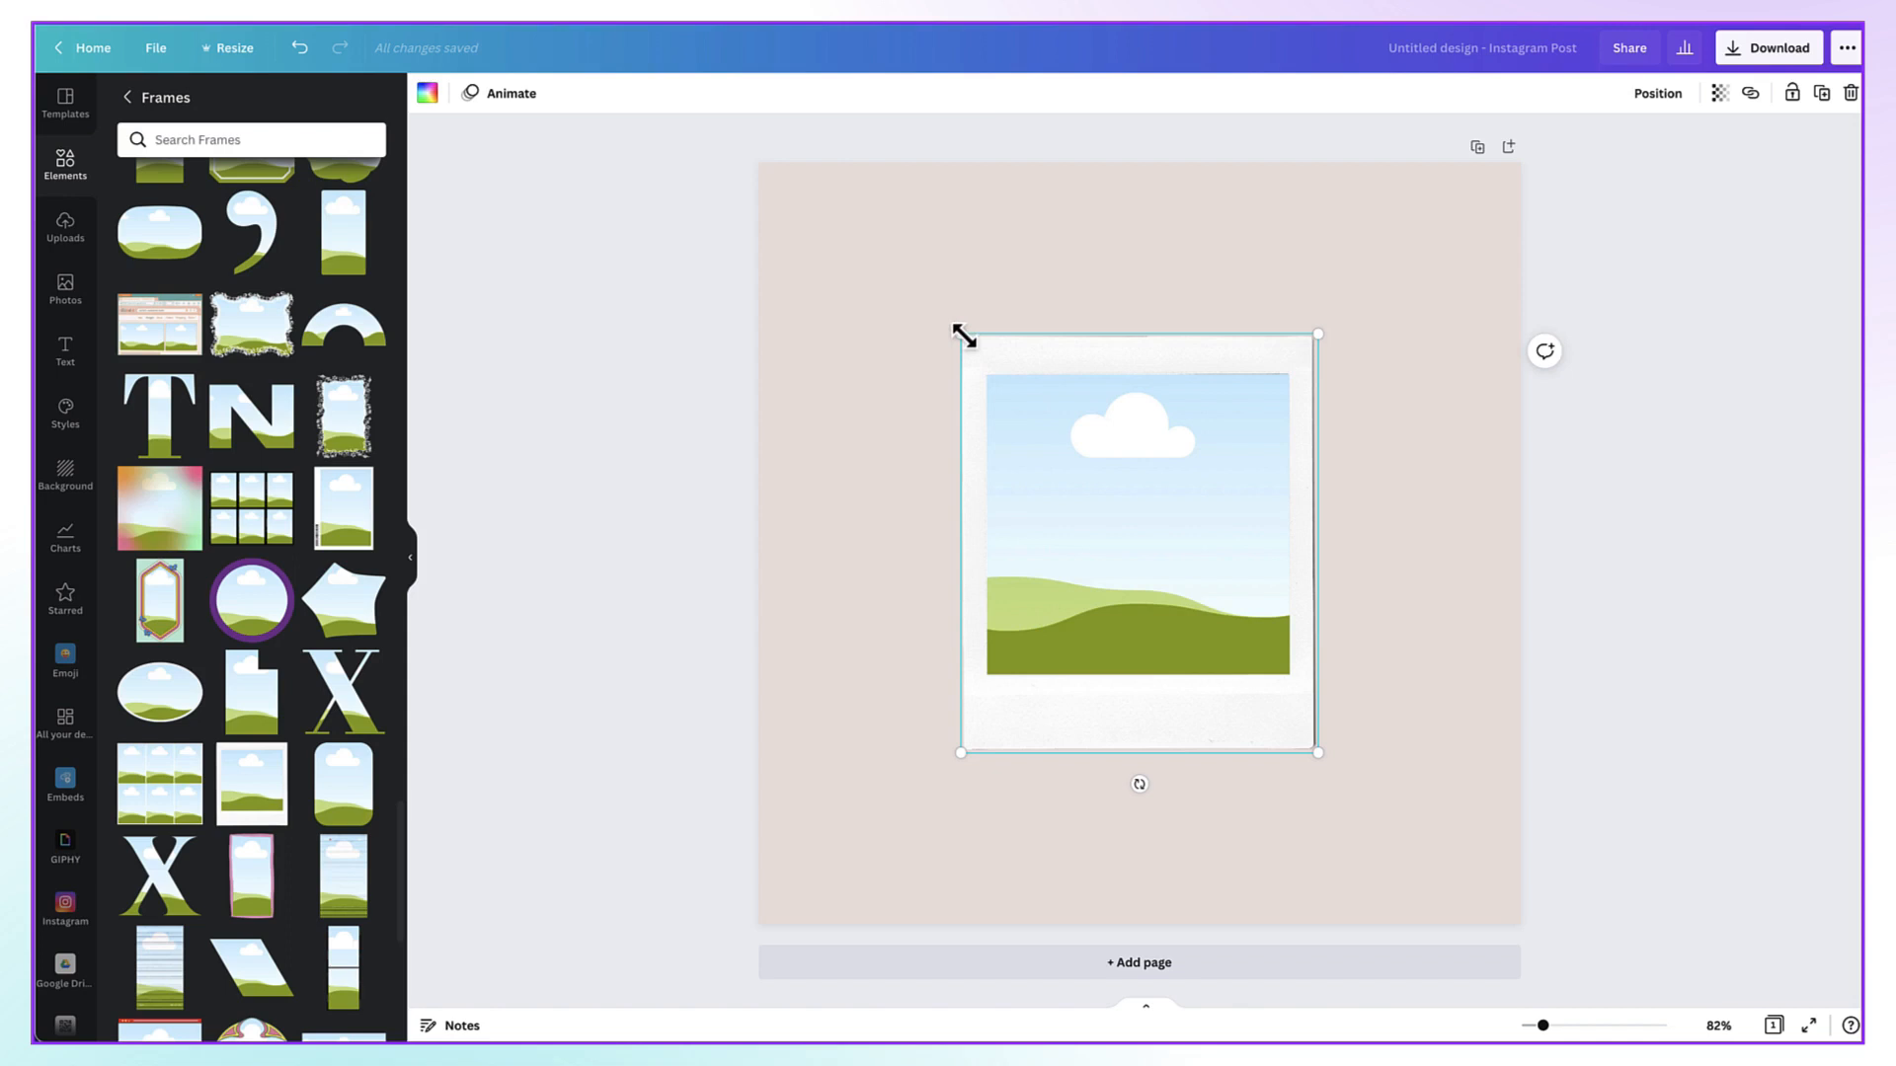
drag(963, 336, 939, 372)
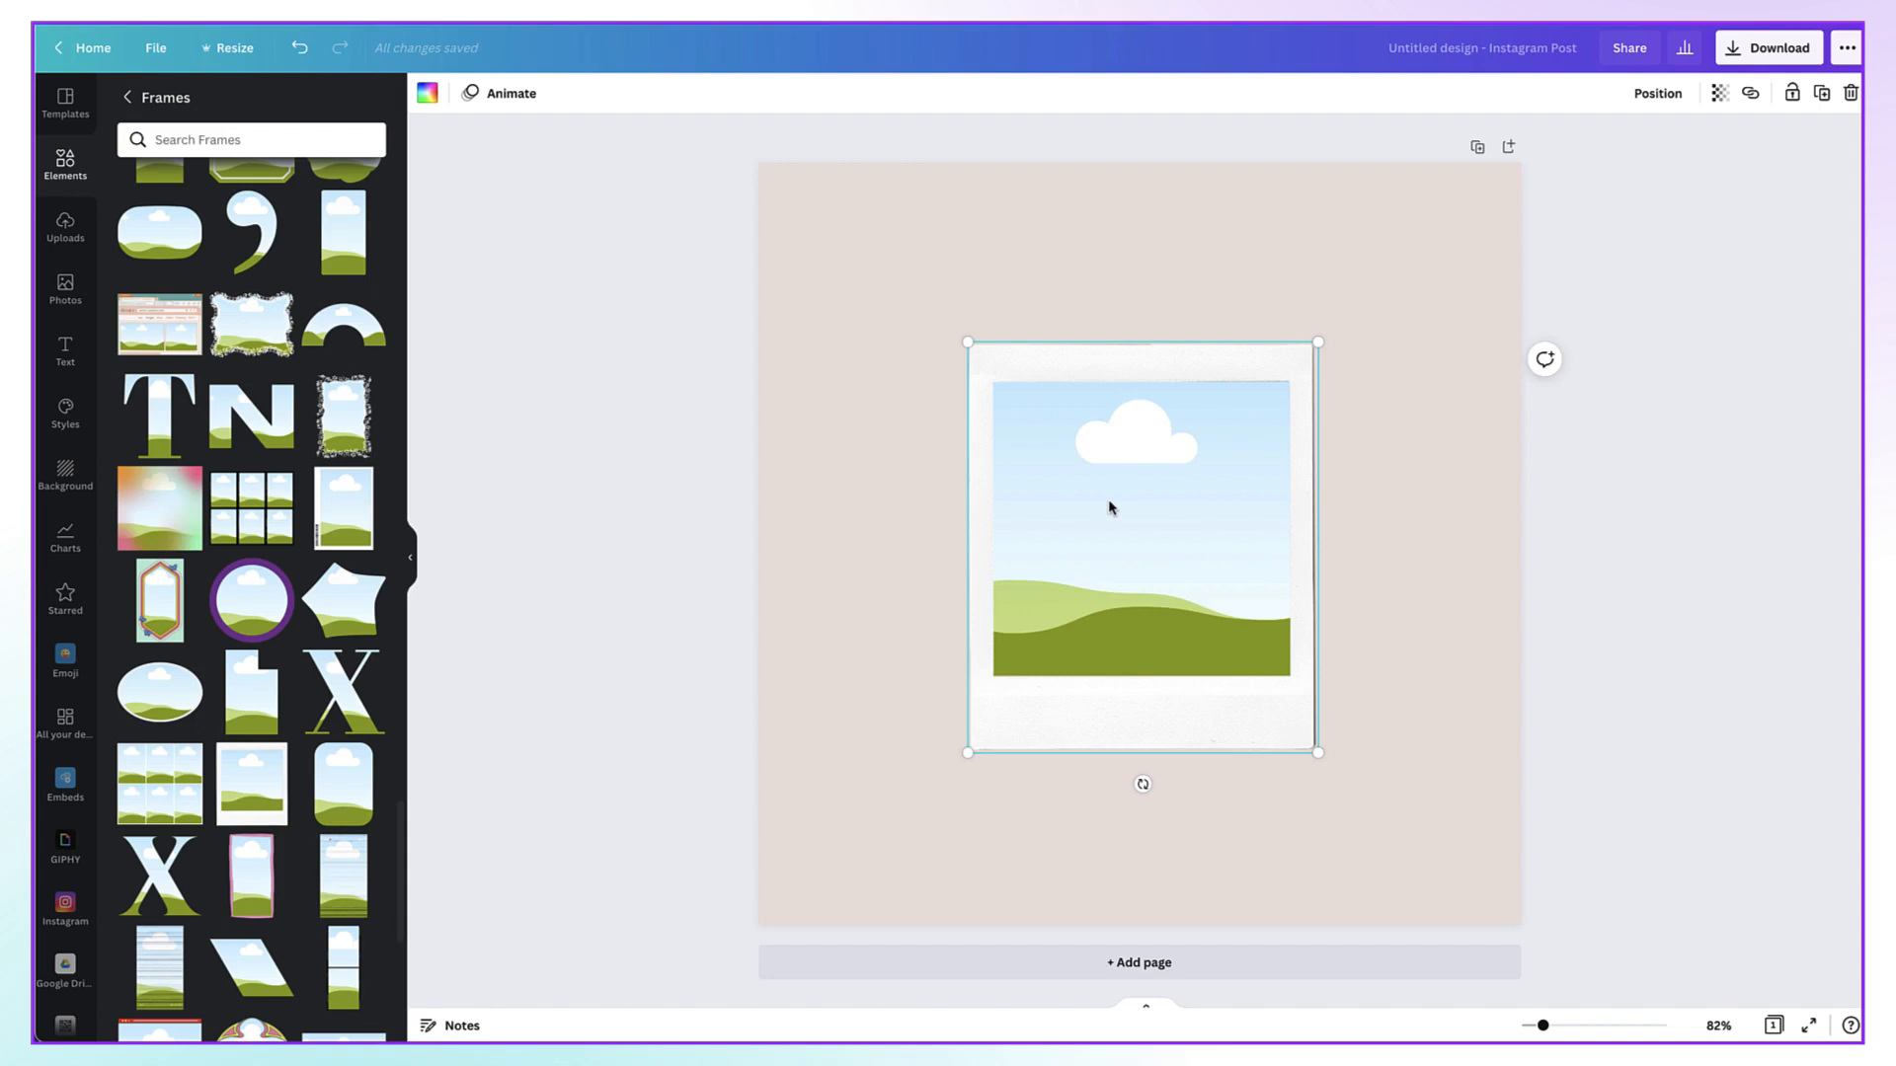
drag(1108, 507, 1166, 413)
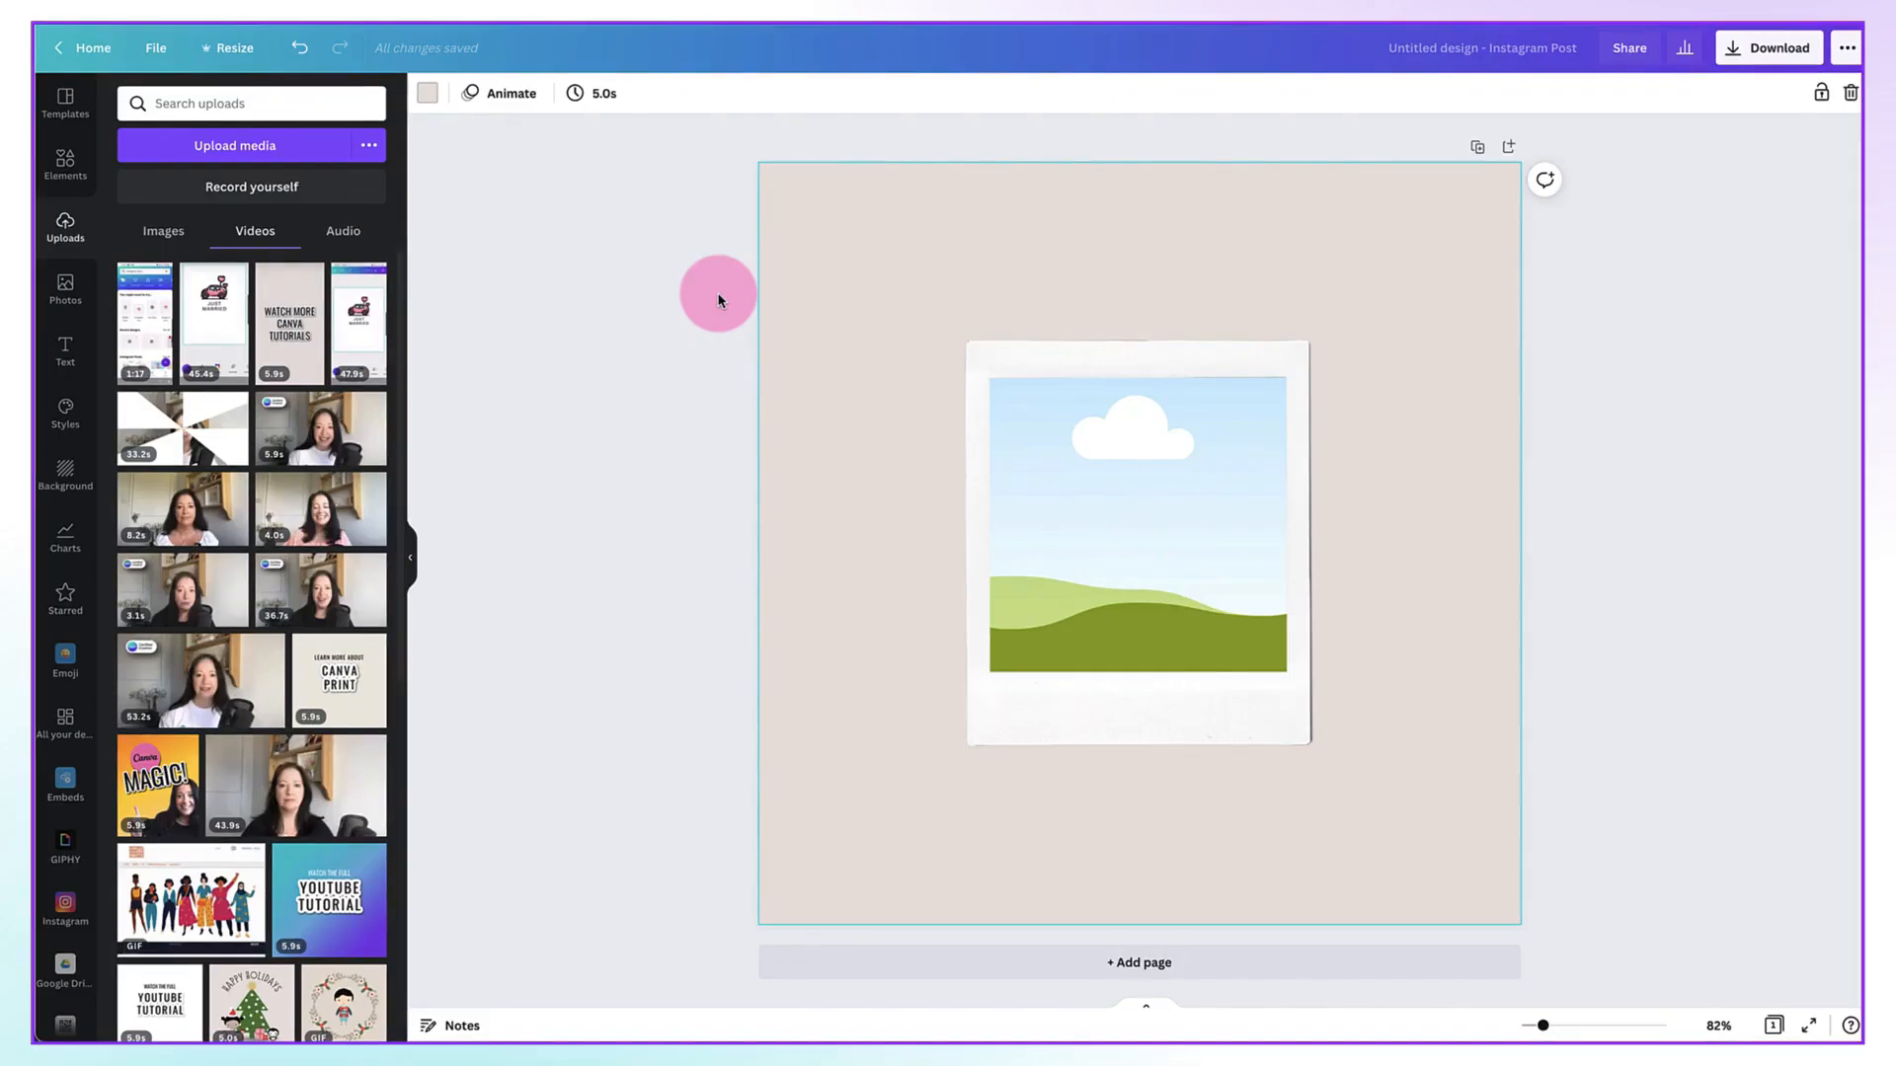
- Insert the uploaded beach photo of the person raising orange boxing gloves at the page's left edge and place a duplicate on the right side
click(160, 233)
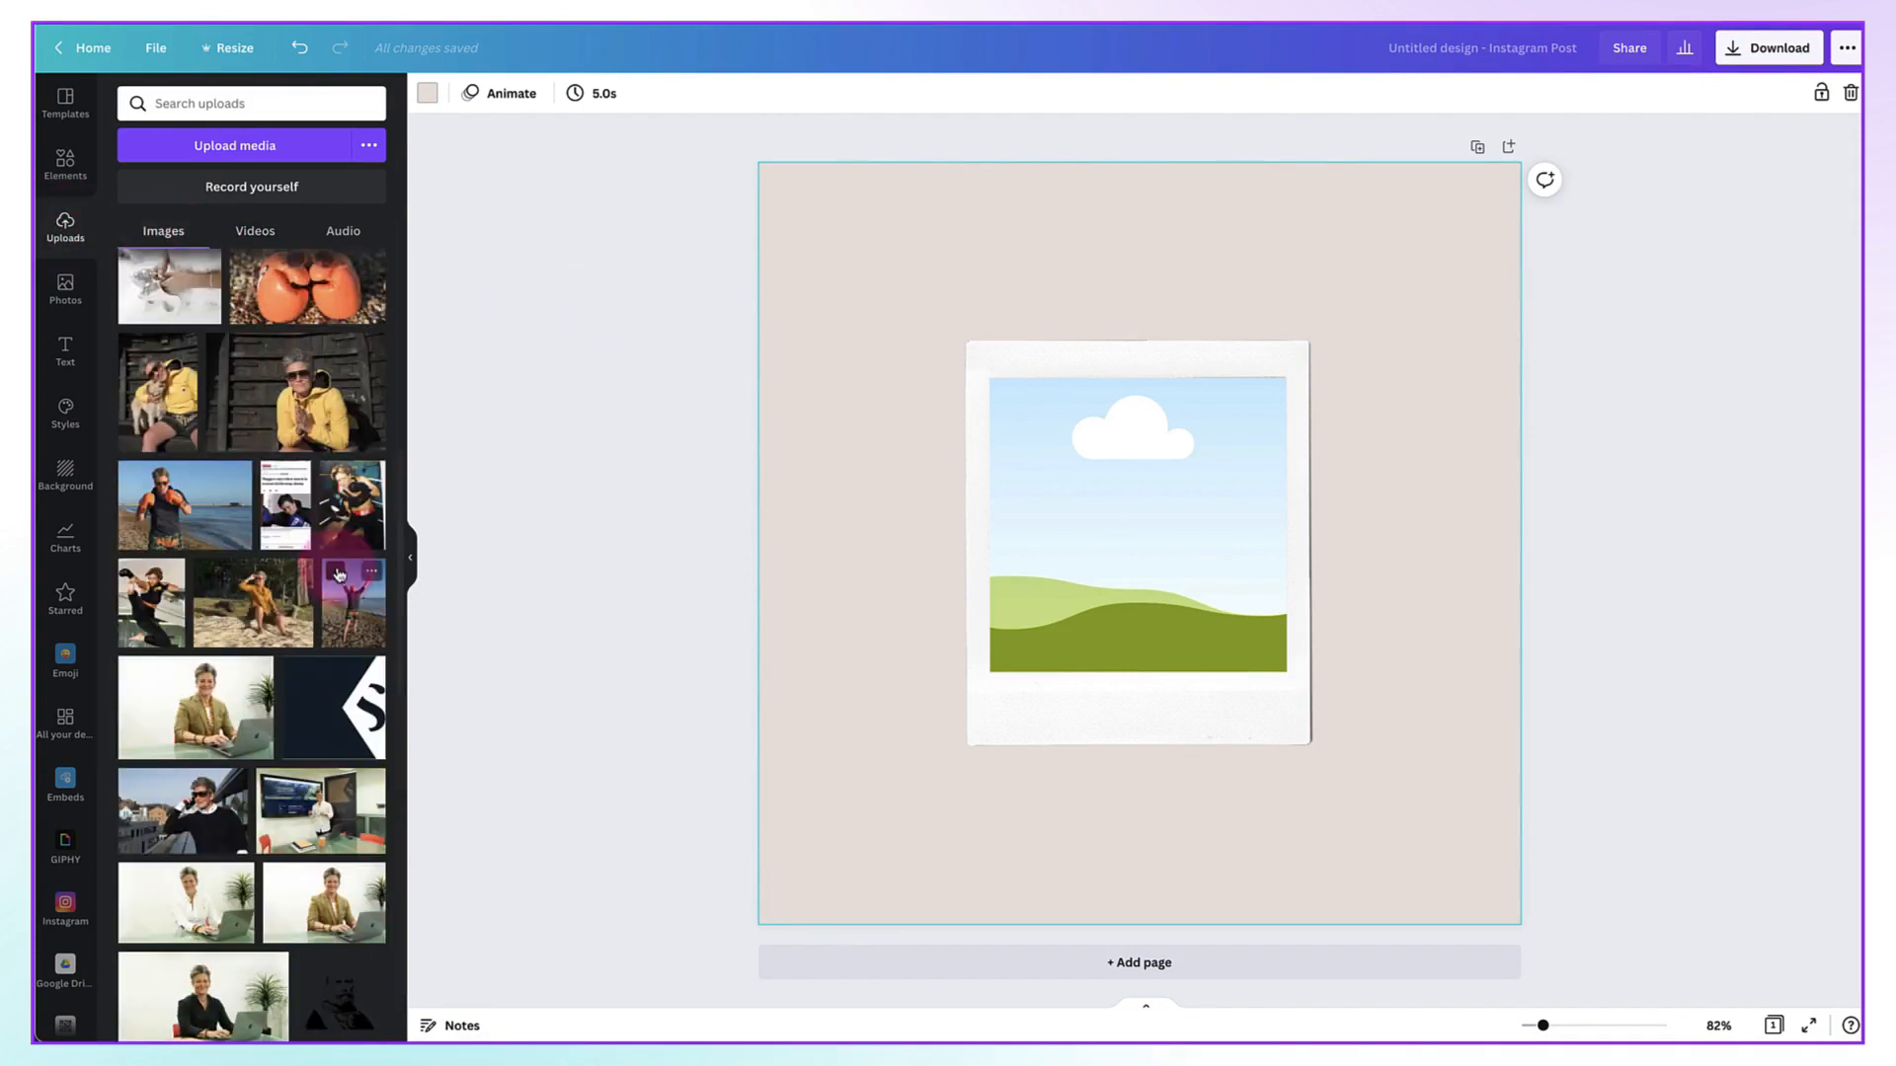
click(351, 624)
drag(1022, 548, 851, 555)
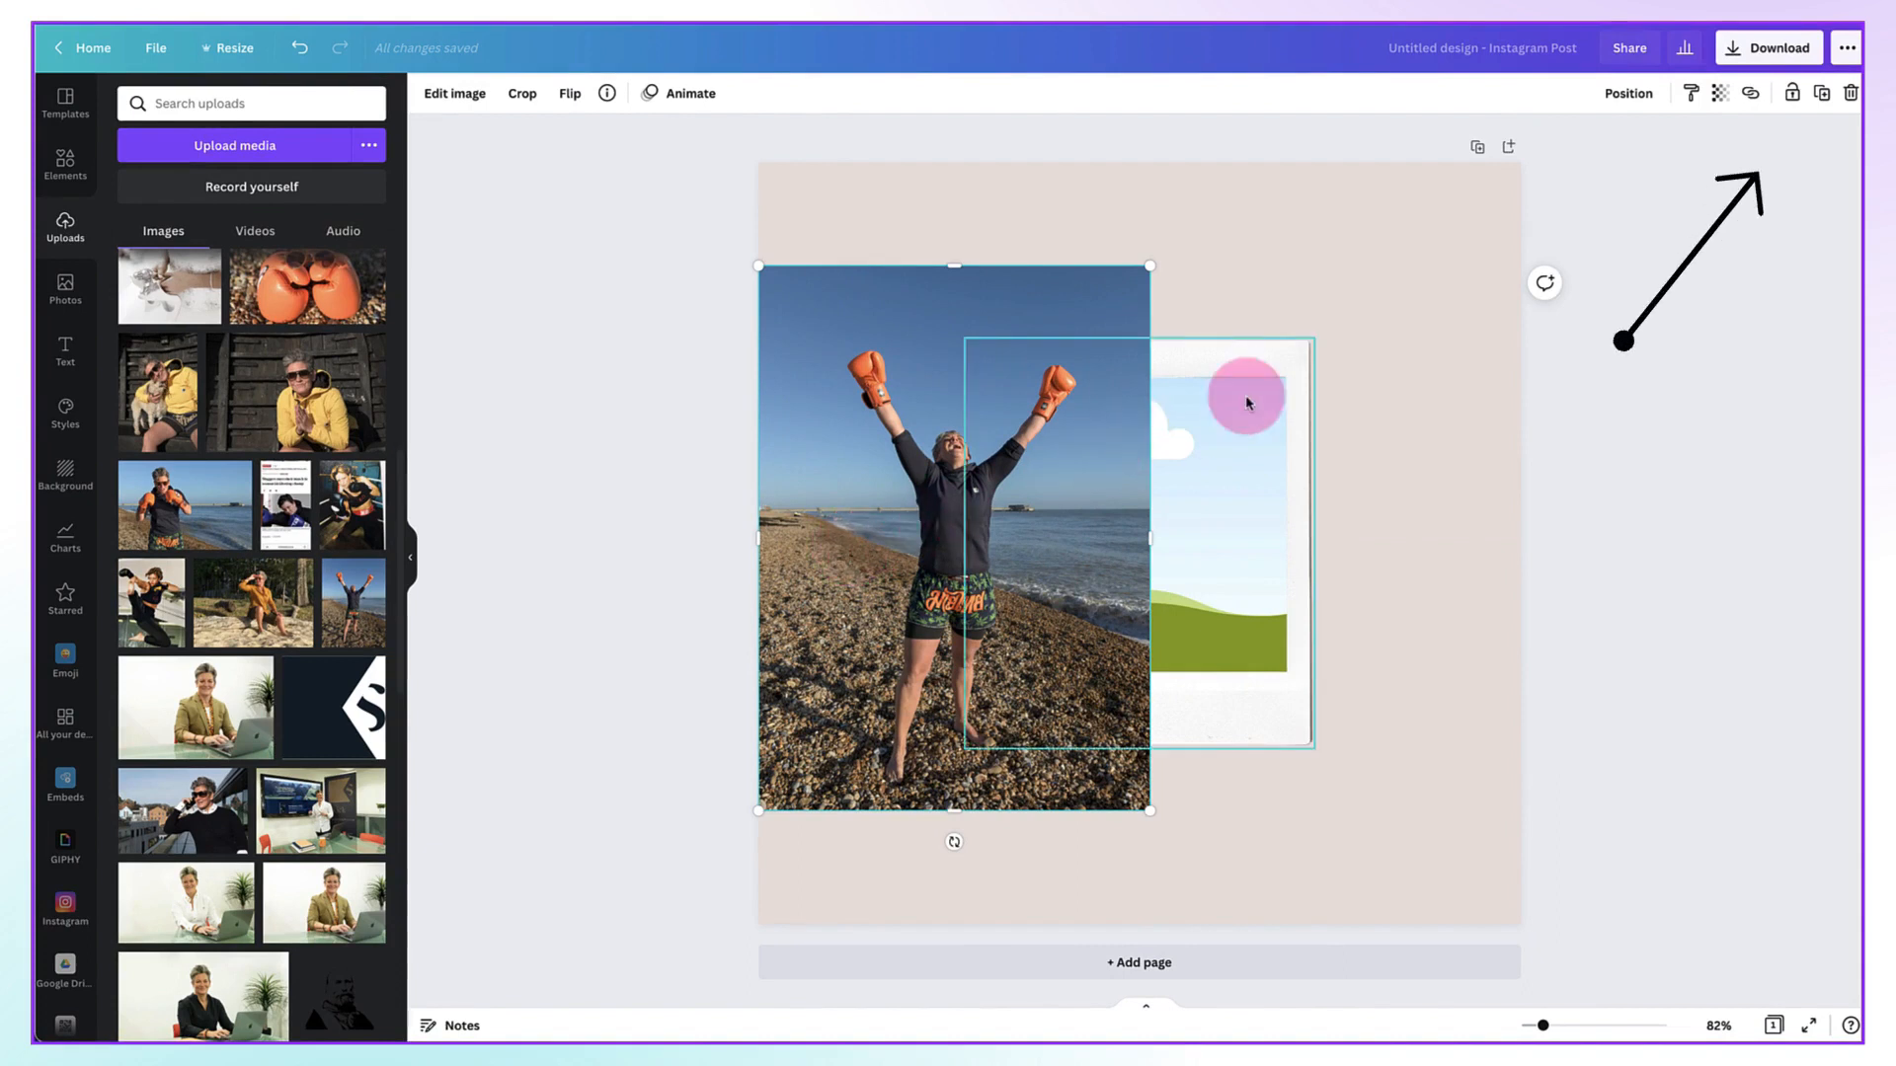
click(1824, 103)
drag(1089, 531, 1609, 626)
- Drop the original boxing-glove photo into the Polaroid frame and move its duplicate farther right, clear of the frame
click(1016, 665)
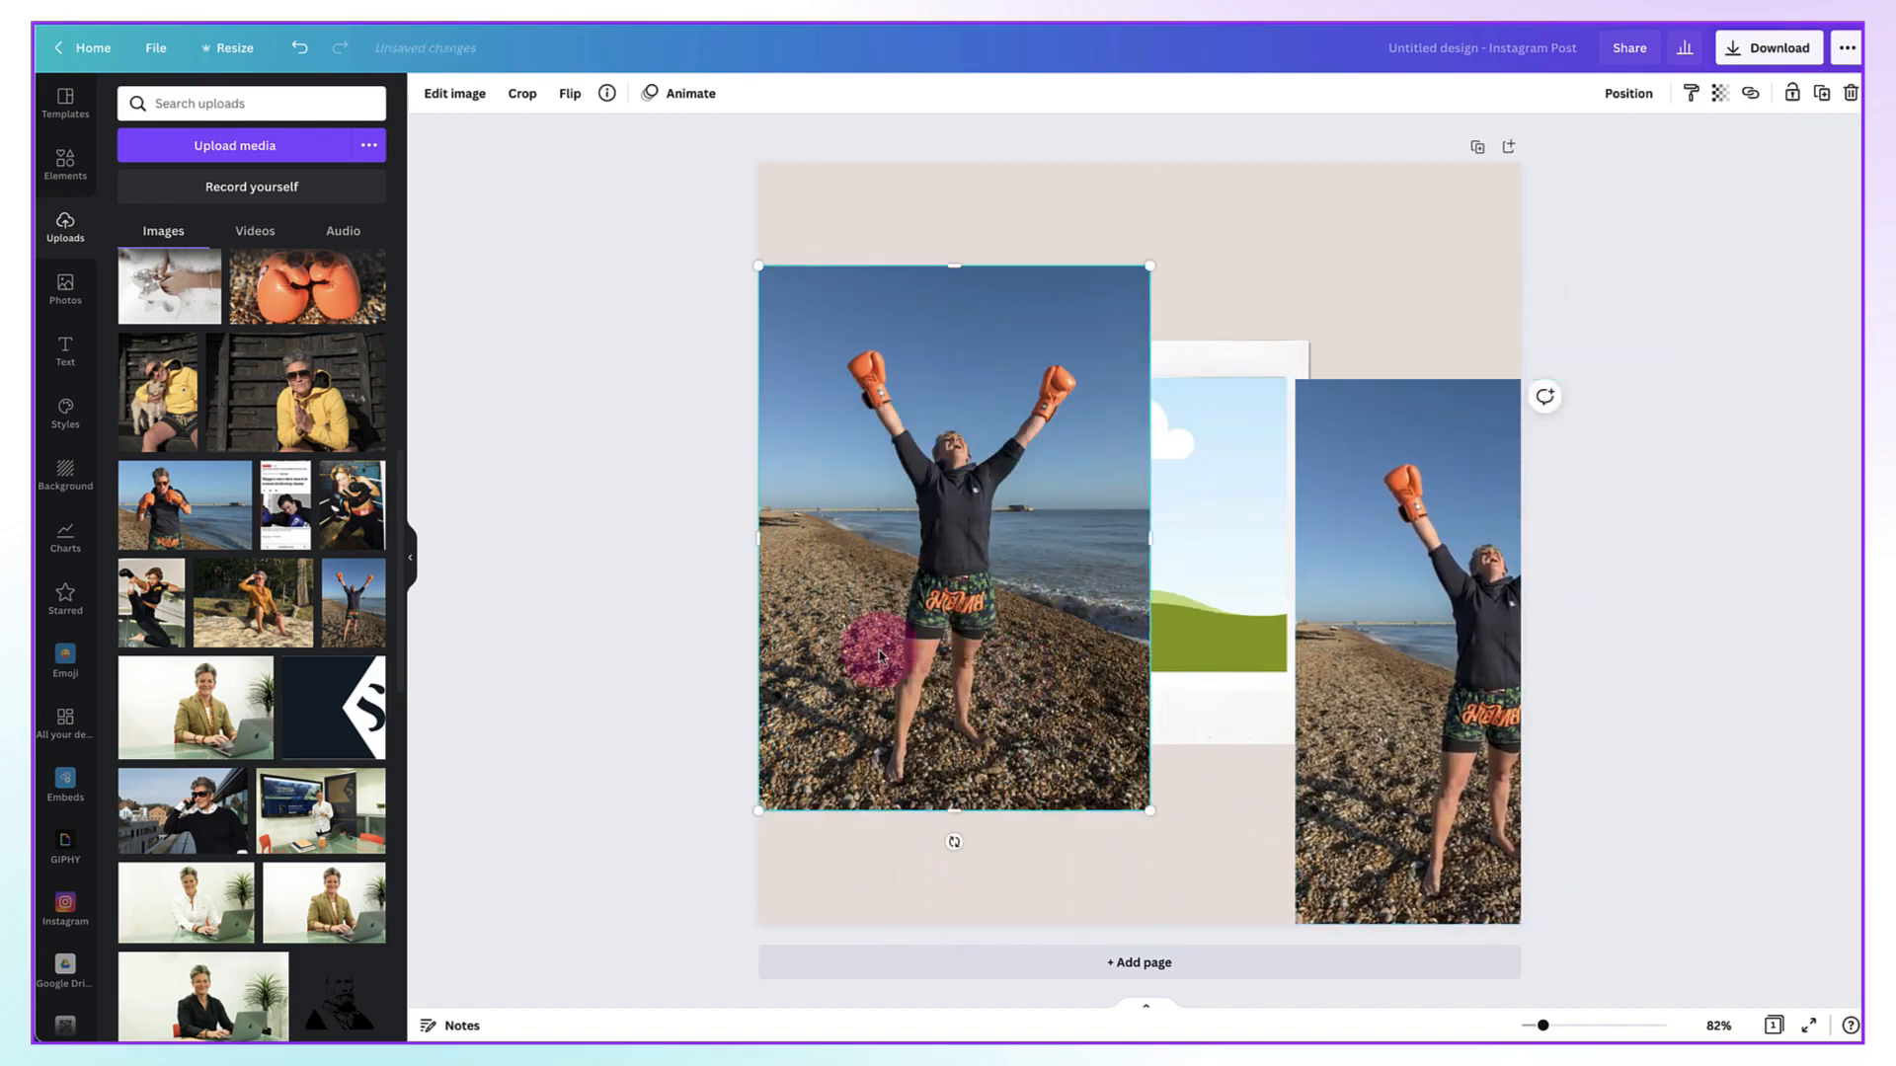
drag(879, 655, 1024, 626)
click(1386, 632)
drag(1386, 632, 1423, 638)
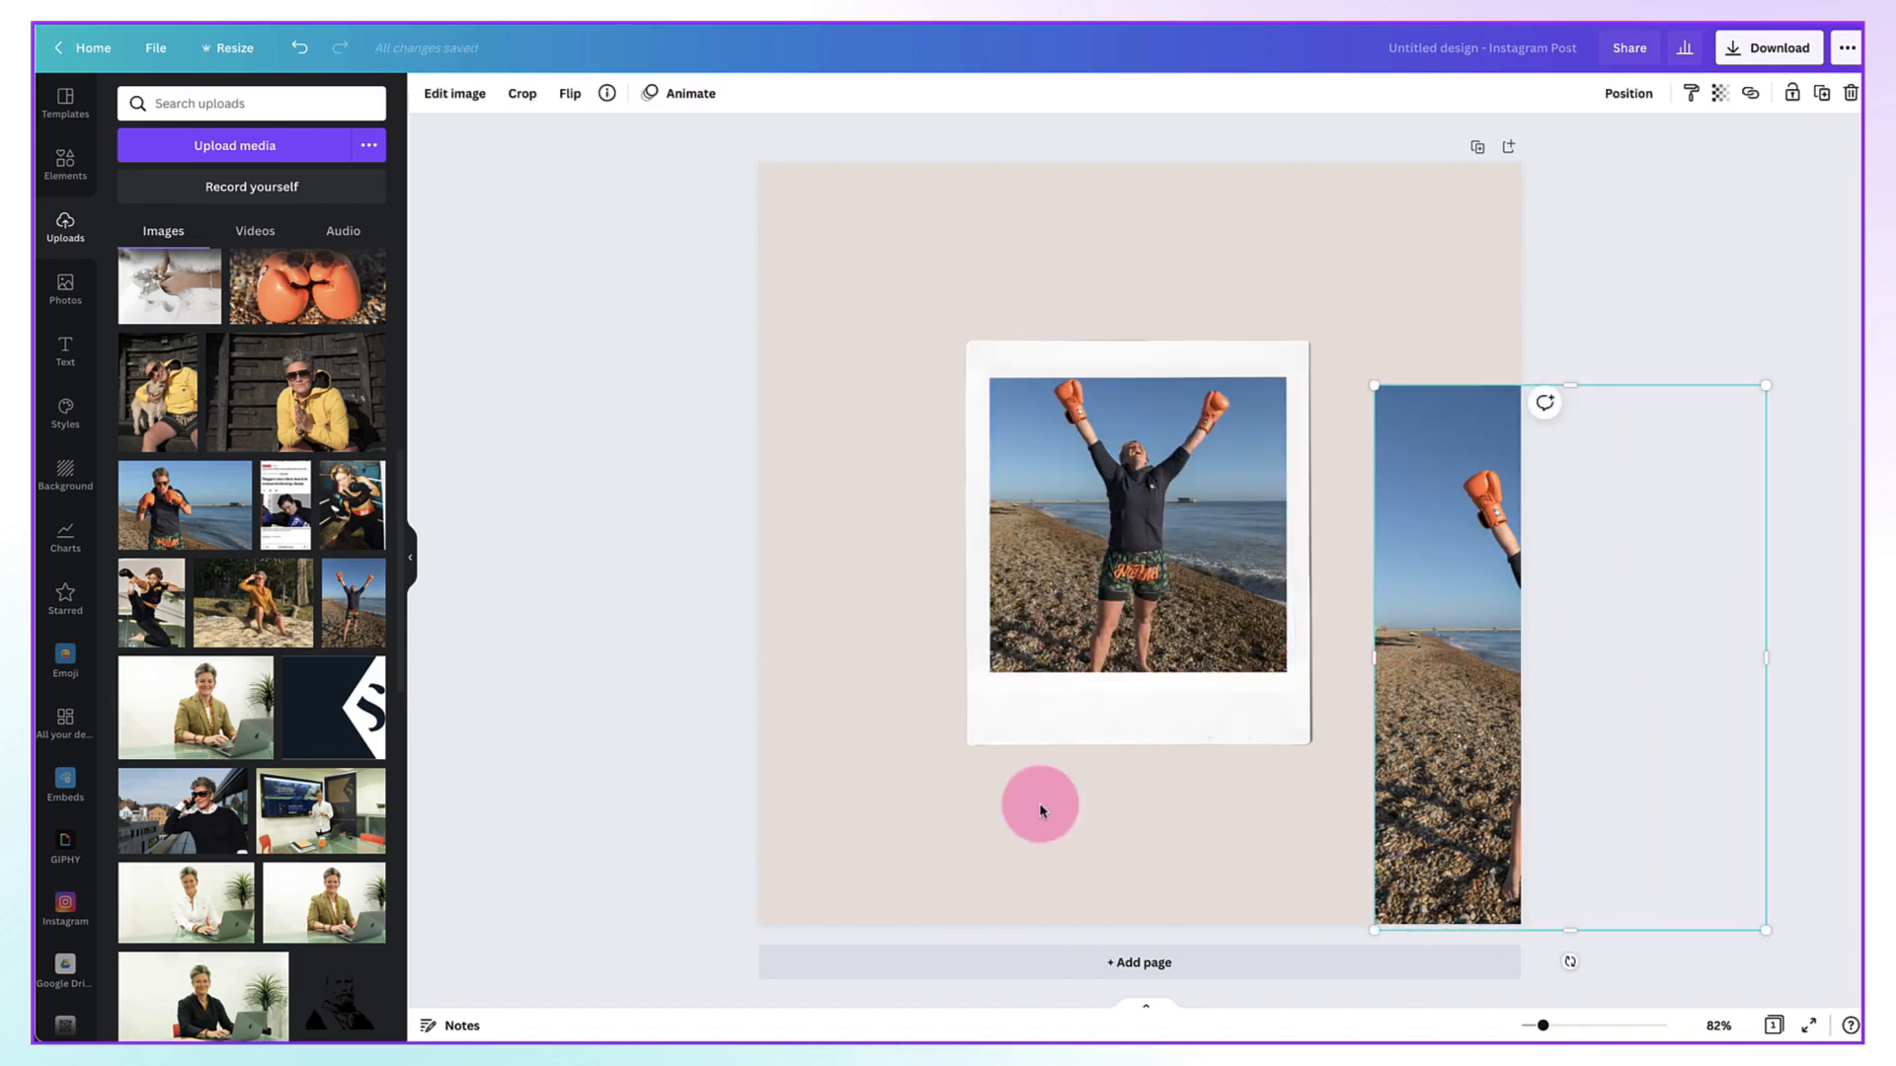
- Enlarge the photo inside the Polaroid frame and position it so only the person's torso and legs show, and apply the crop
double_click(1079, 632)
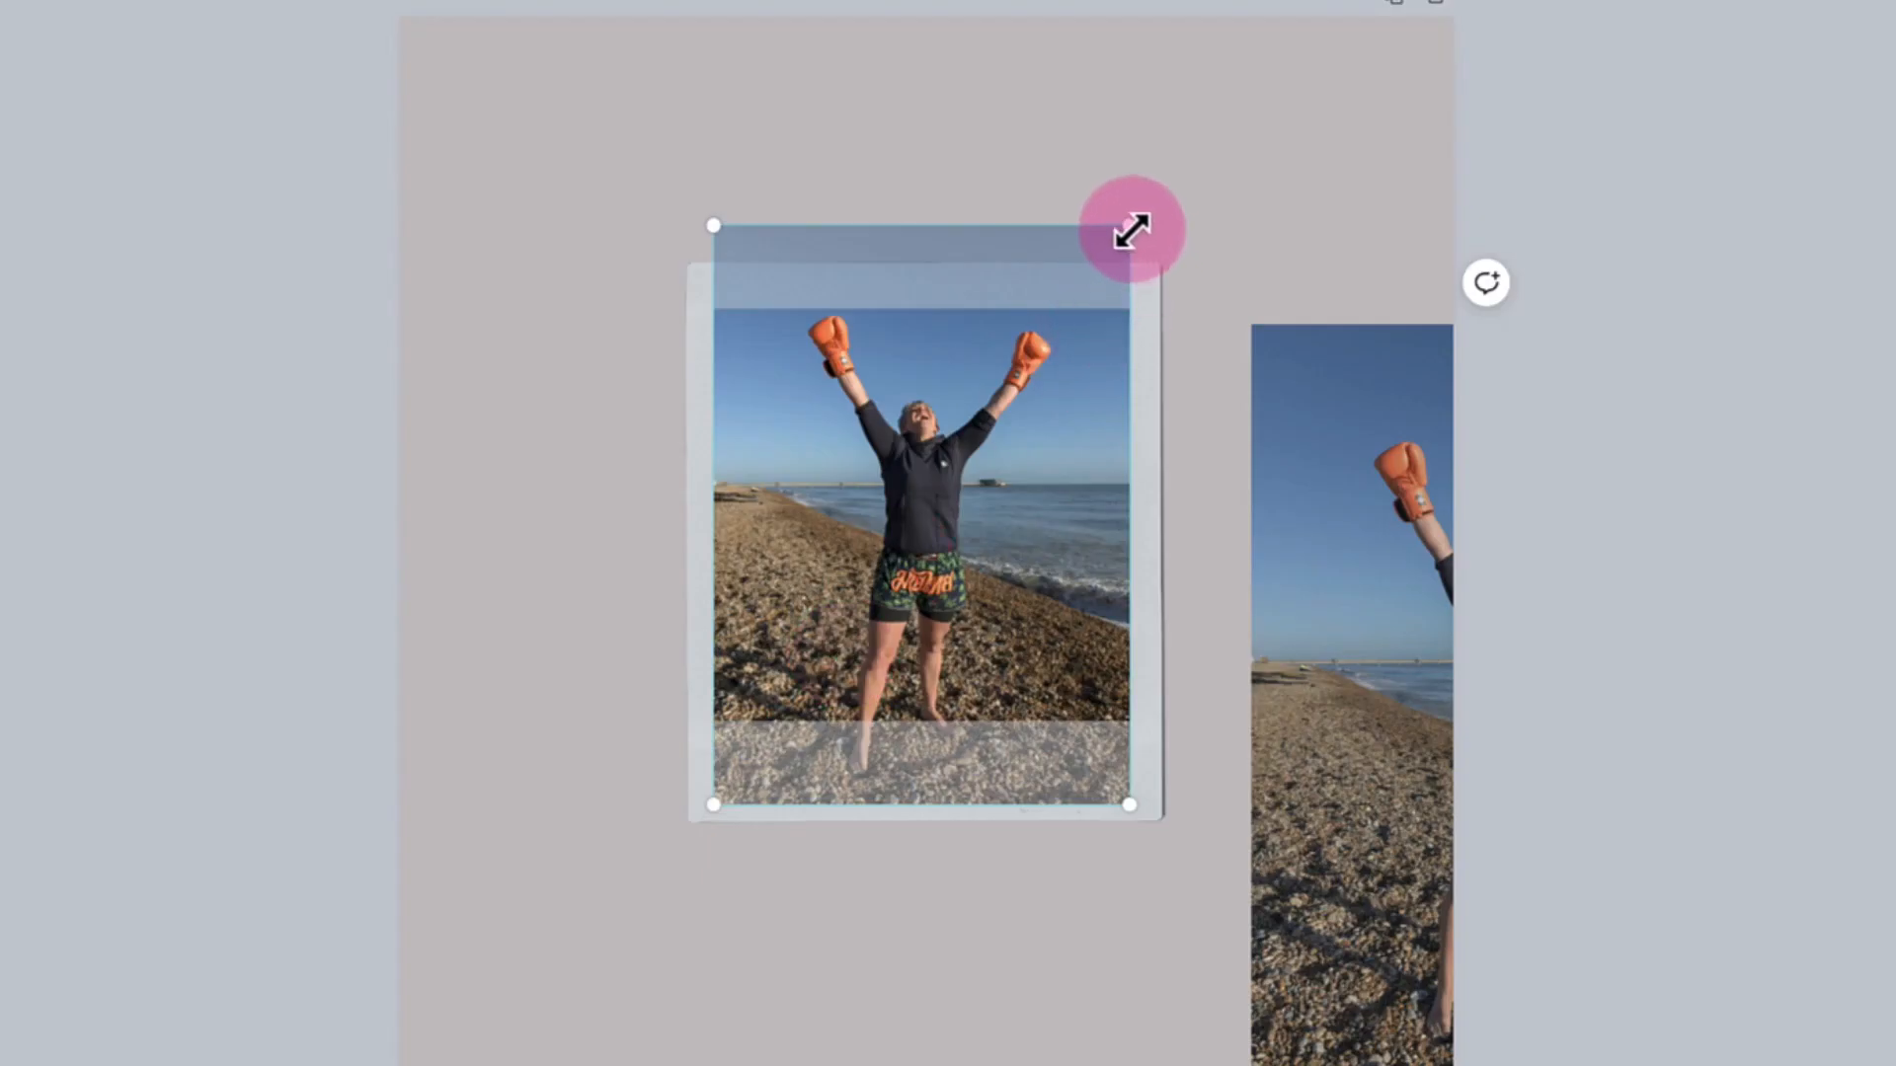
drag(1131, 227, 1294, 2)
drag(1151, 94, 1056, 87)
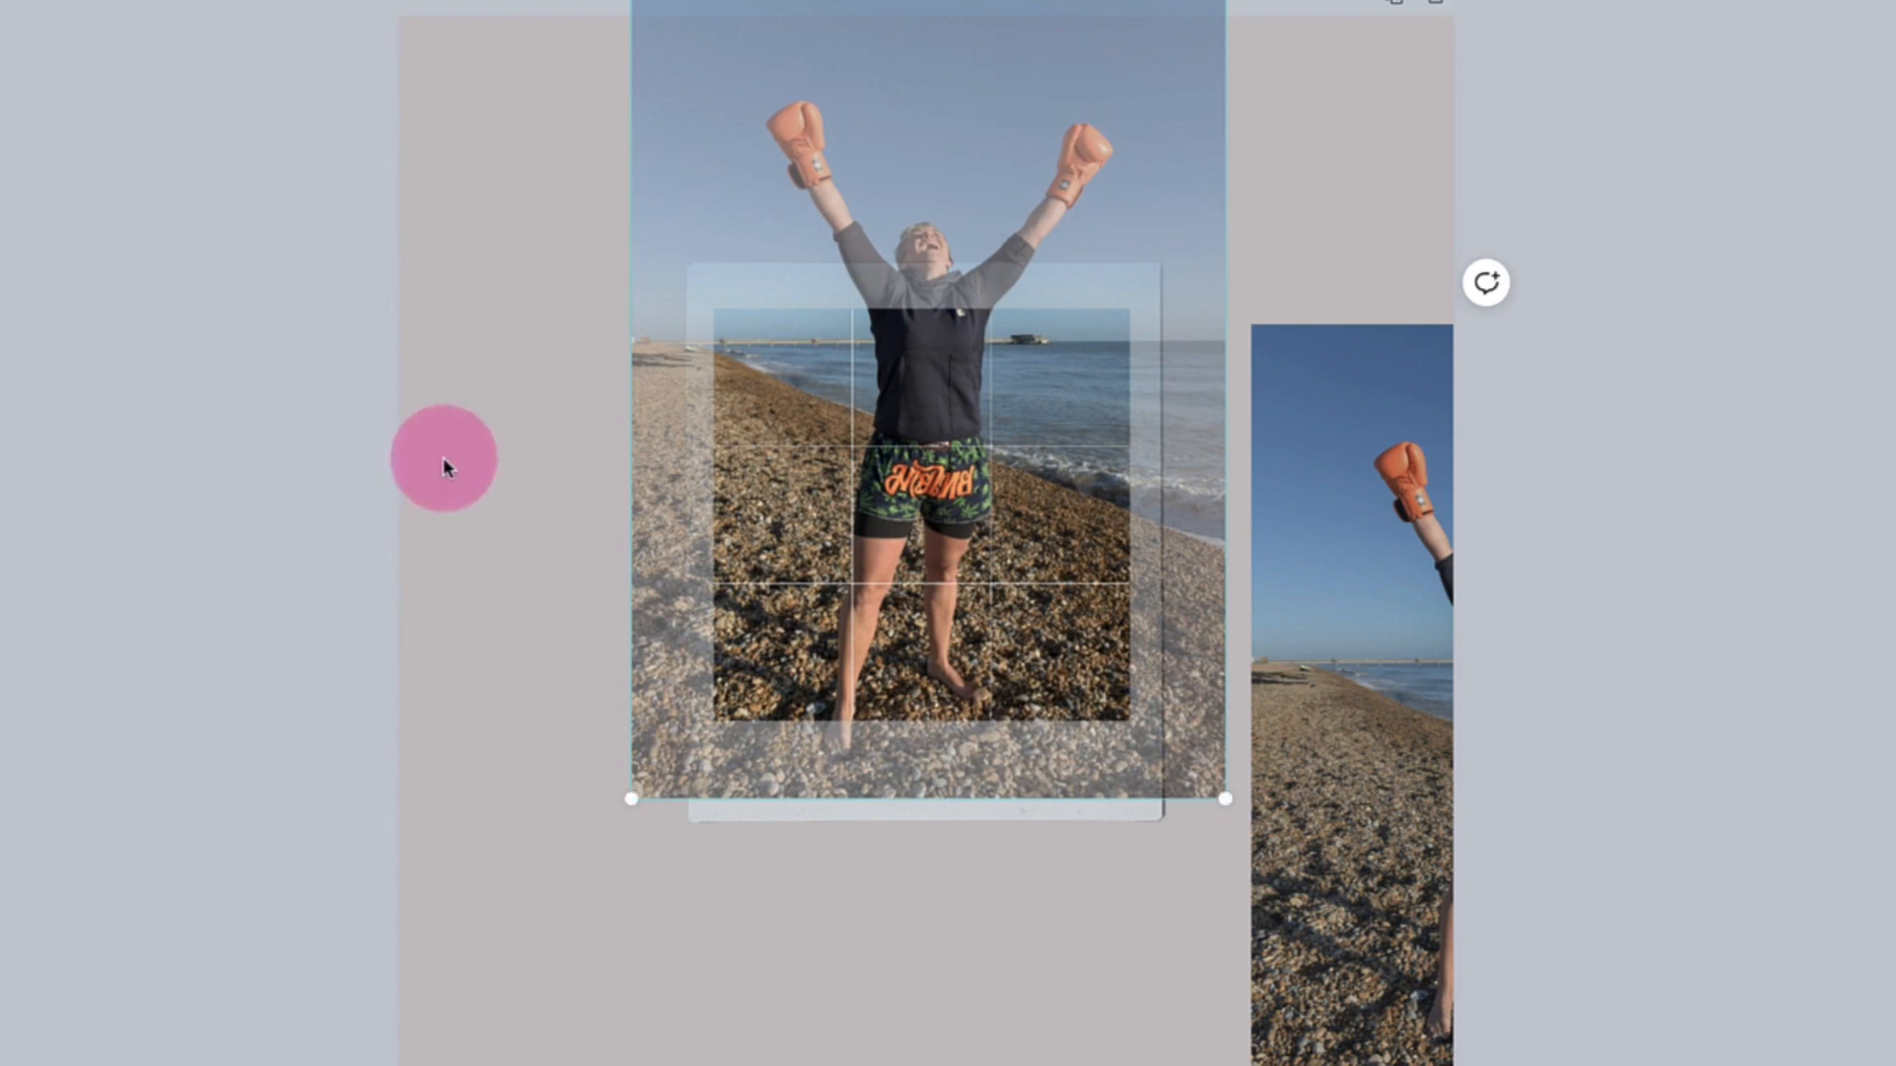
click(479, 457)
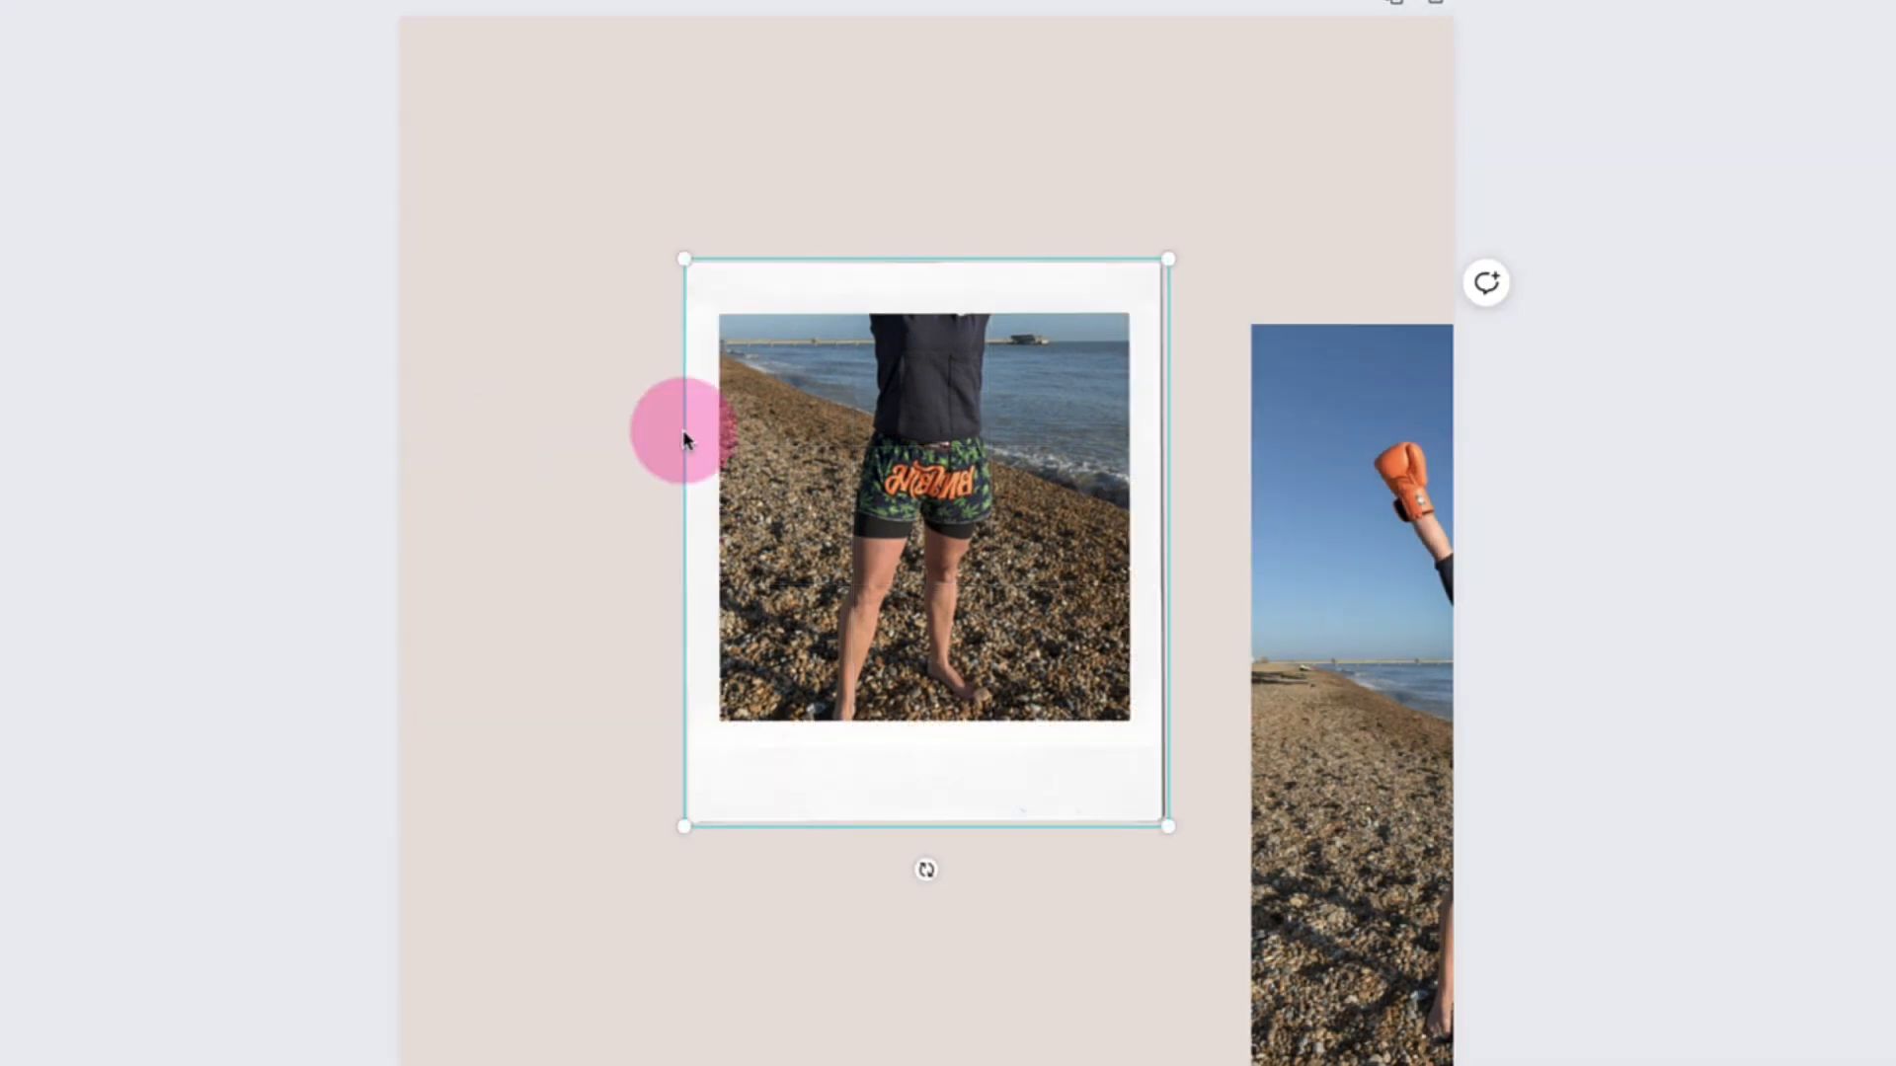
- Move the Polaroid frame to the page's upper-left area and place the duplicate photo beside it at the lower right
drag(695, 436, 463, 261)
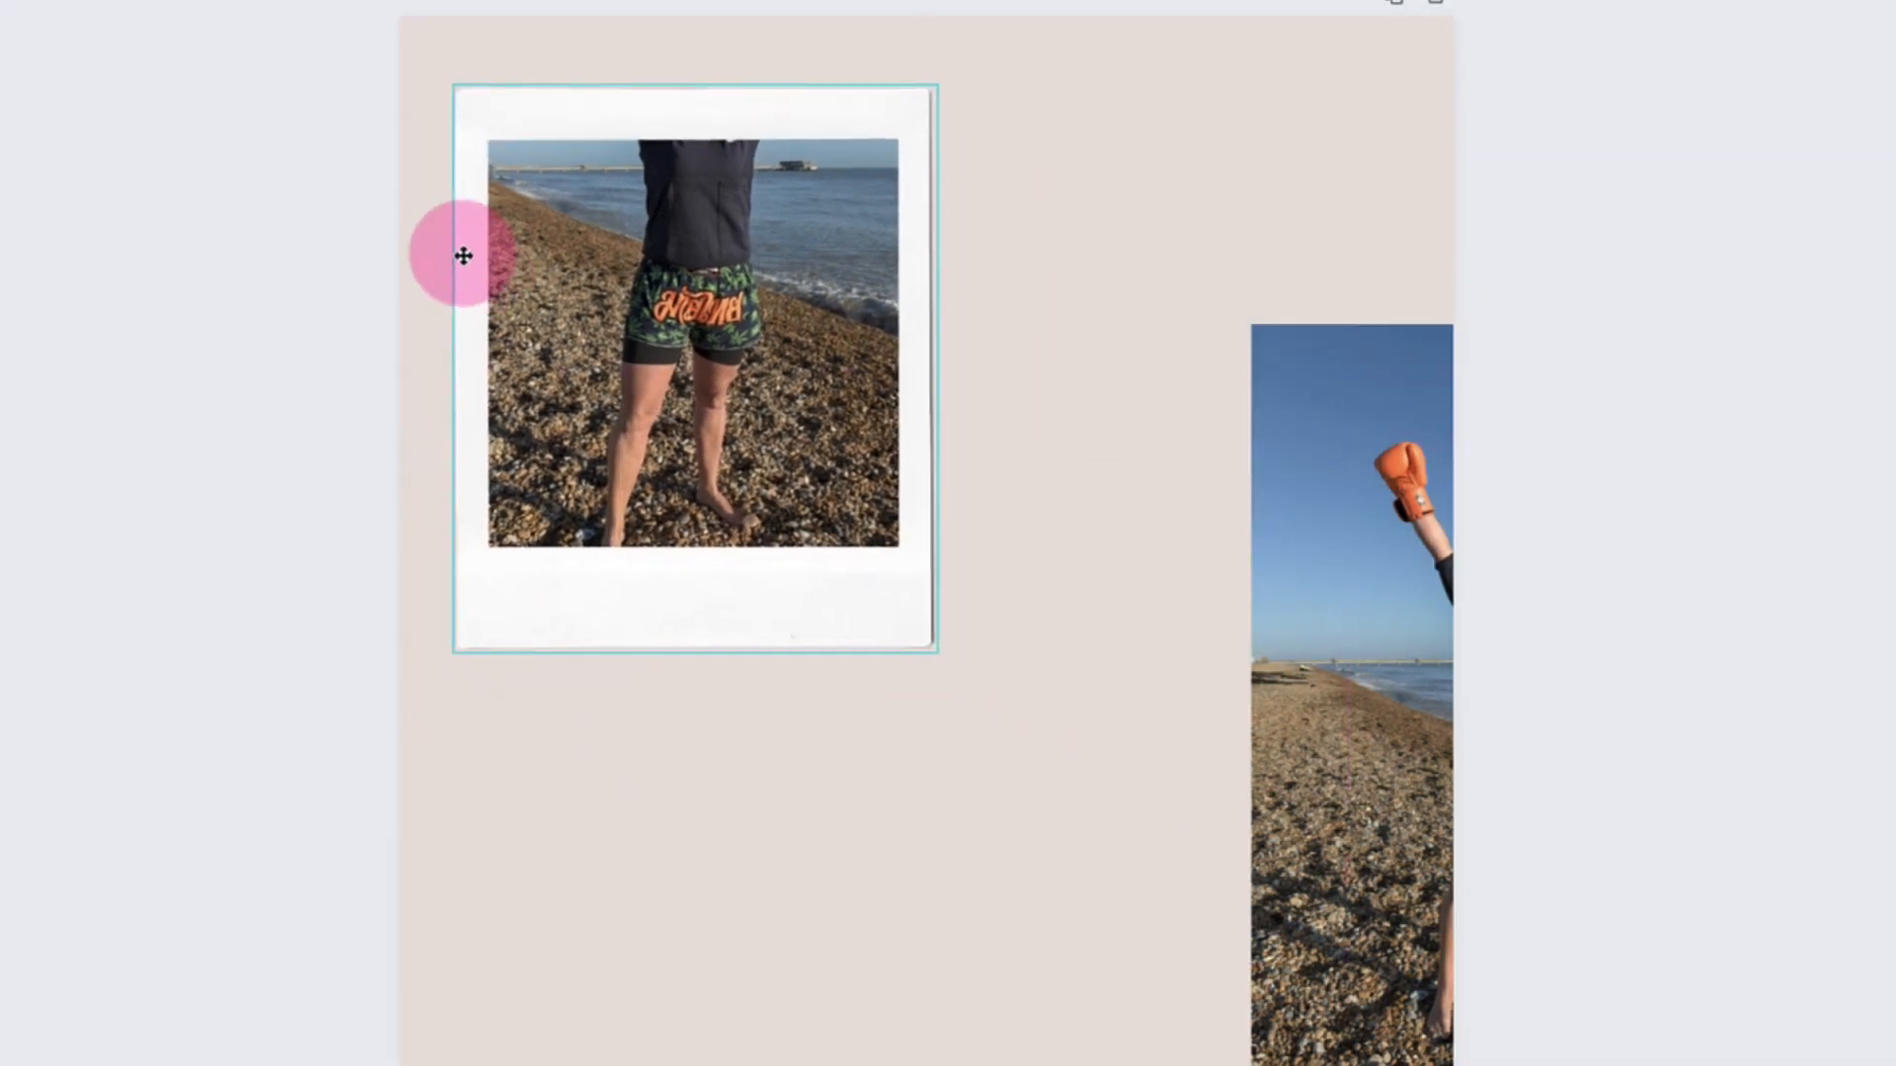
drag(1320, 597, 1017, 521)
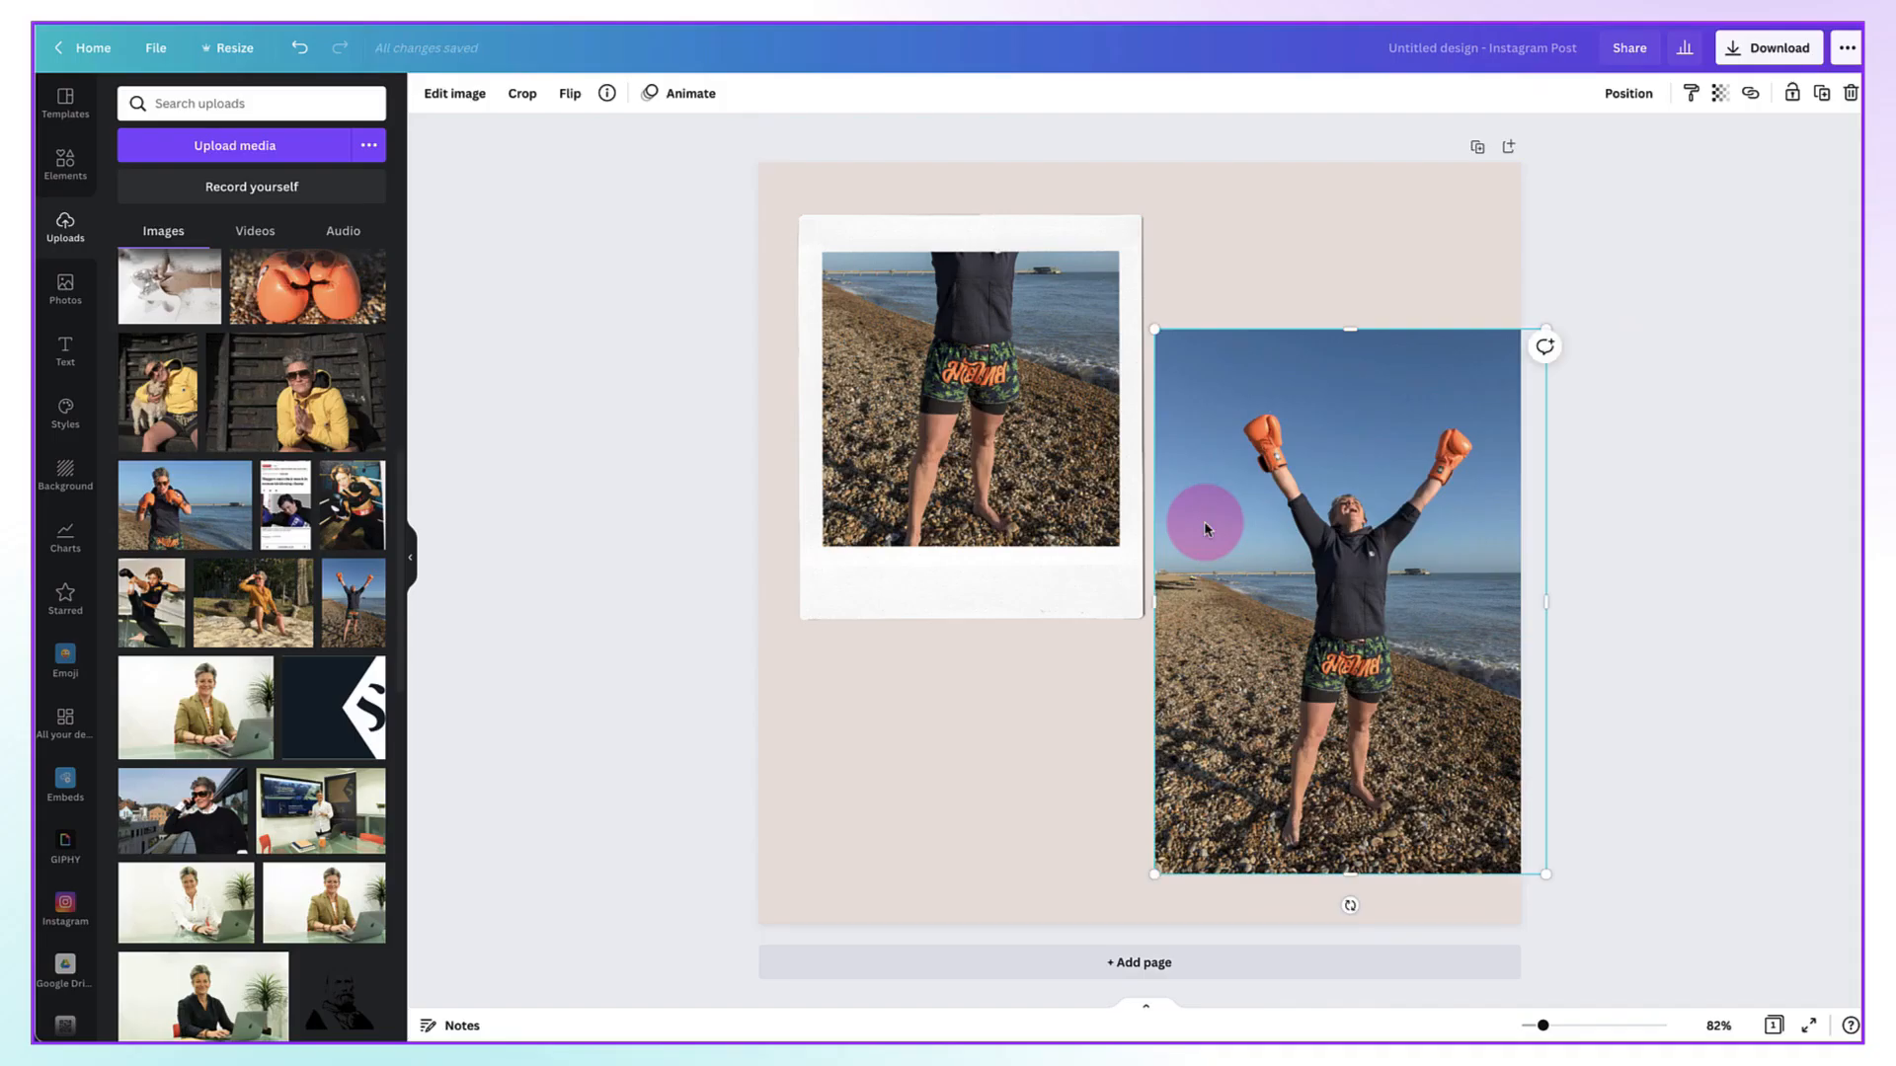
drag(1206, 448, 1230, 481)
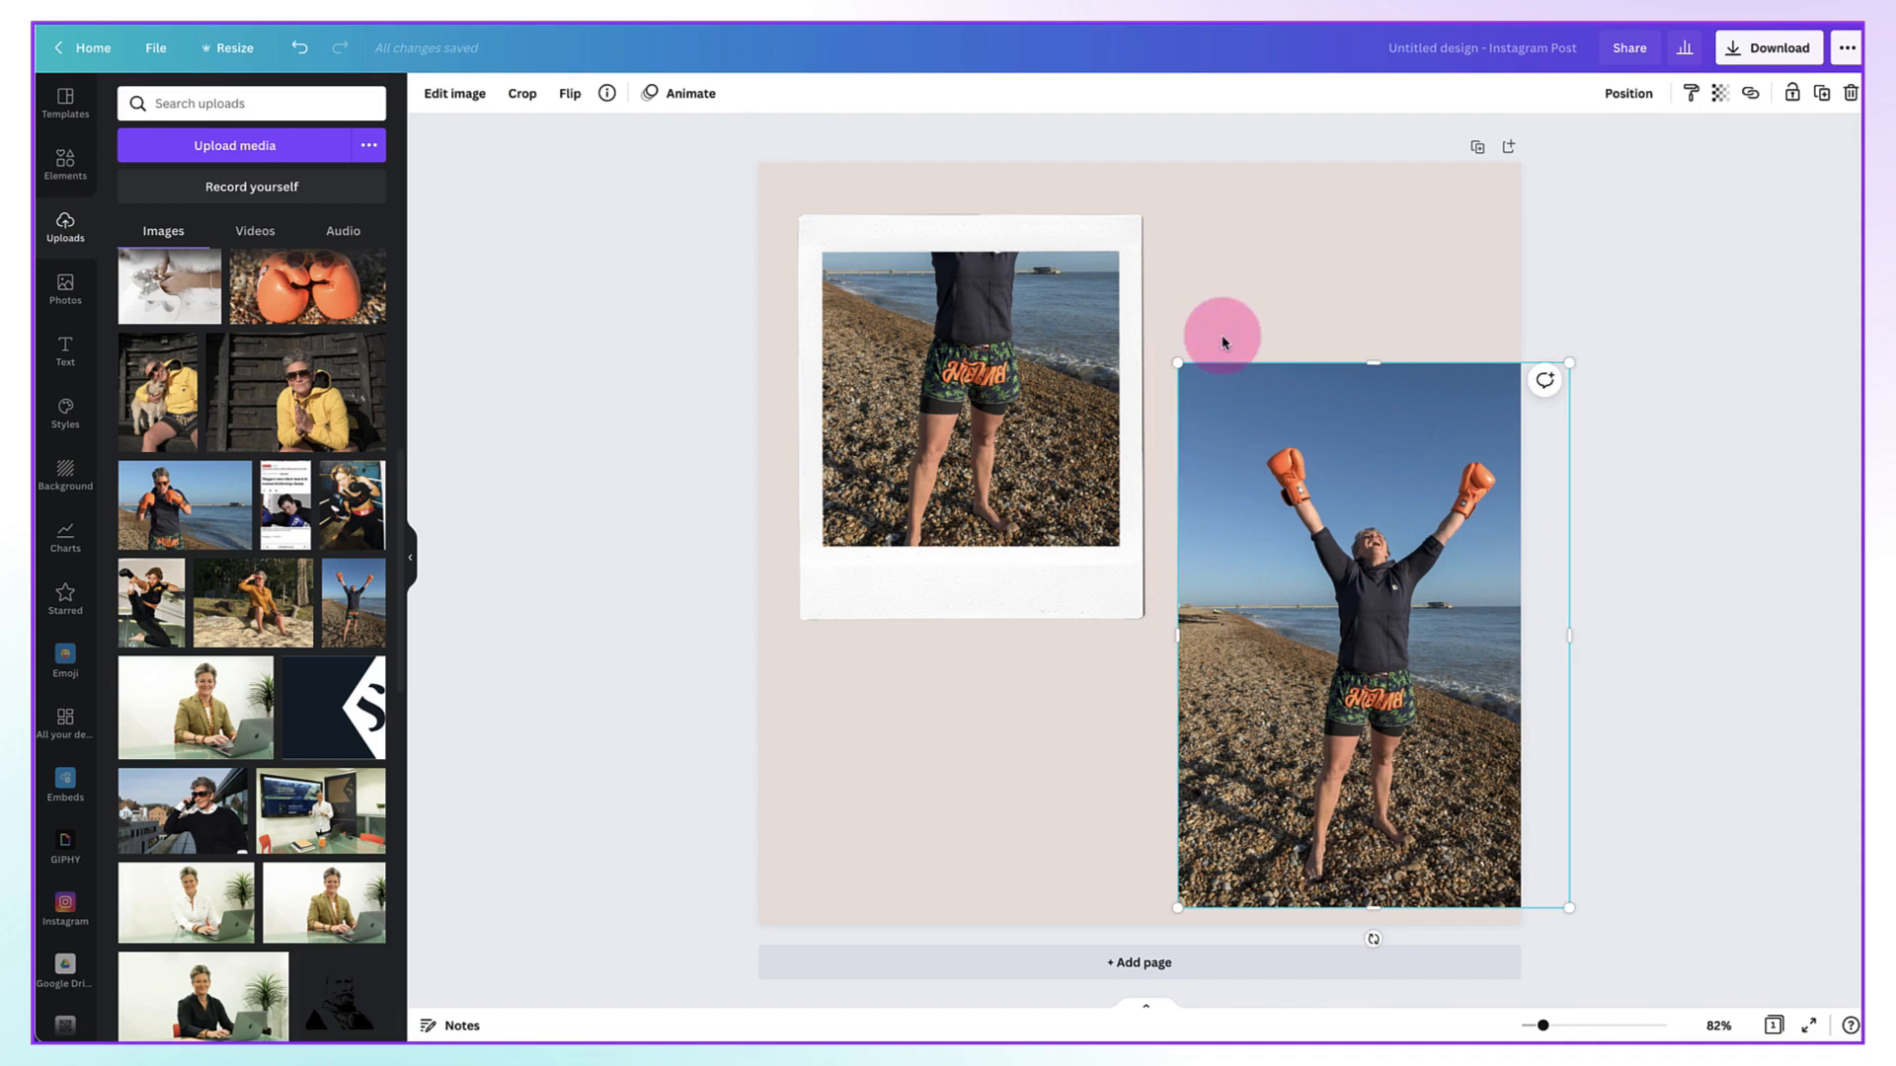
- Remove the background from the duplicate boxing-glove photo, shift the cutout slightly up, and apply the result
click(446, 99)
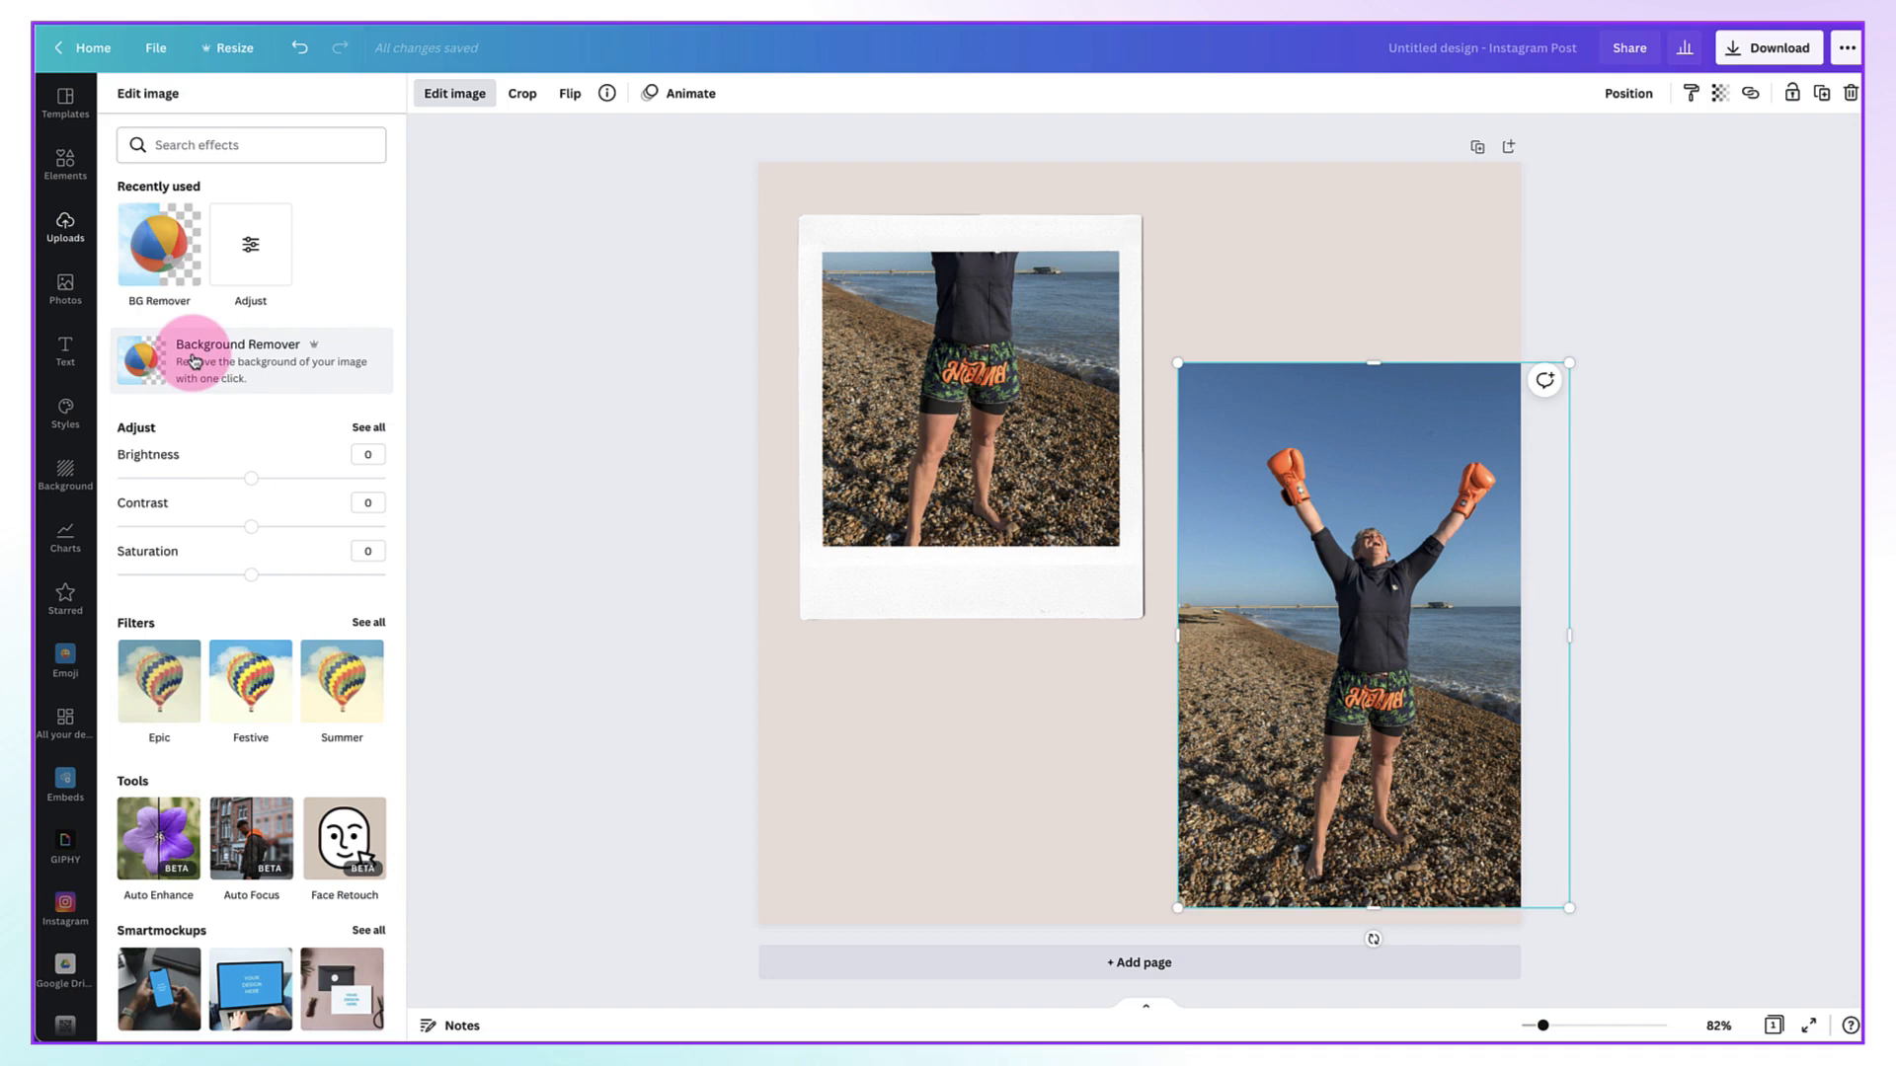
click(194, 361)
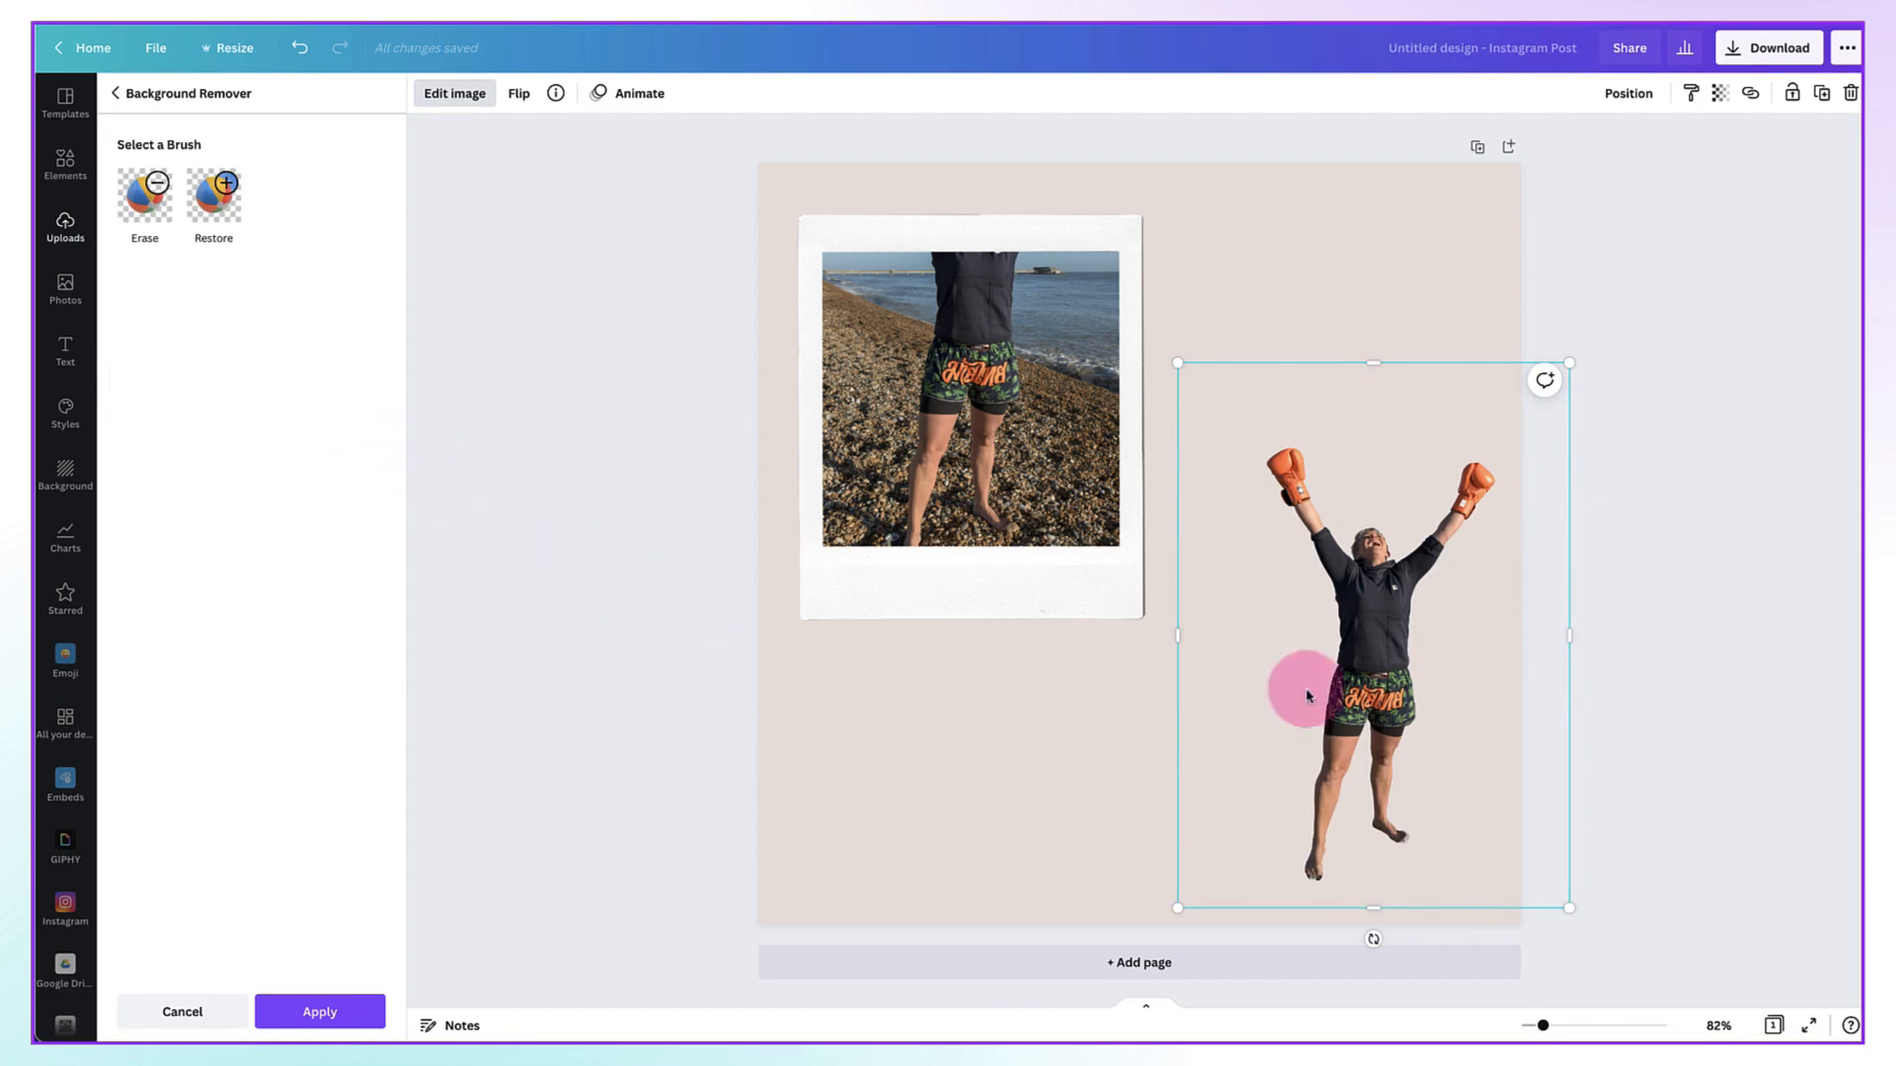
drag(1349, 698, 1333, 672)
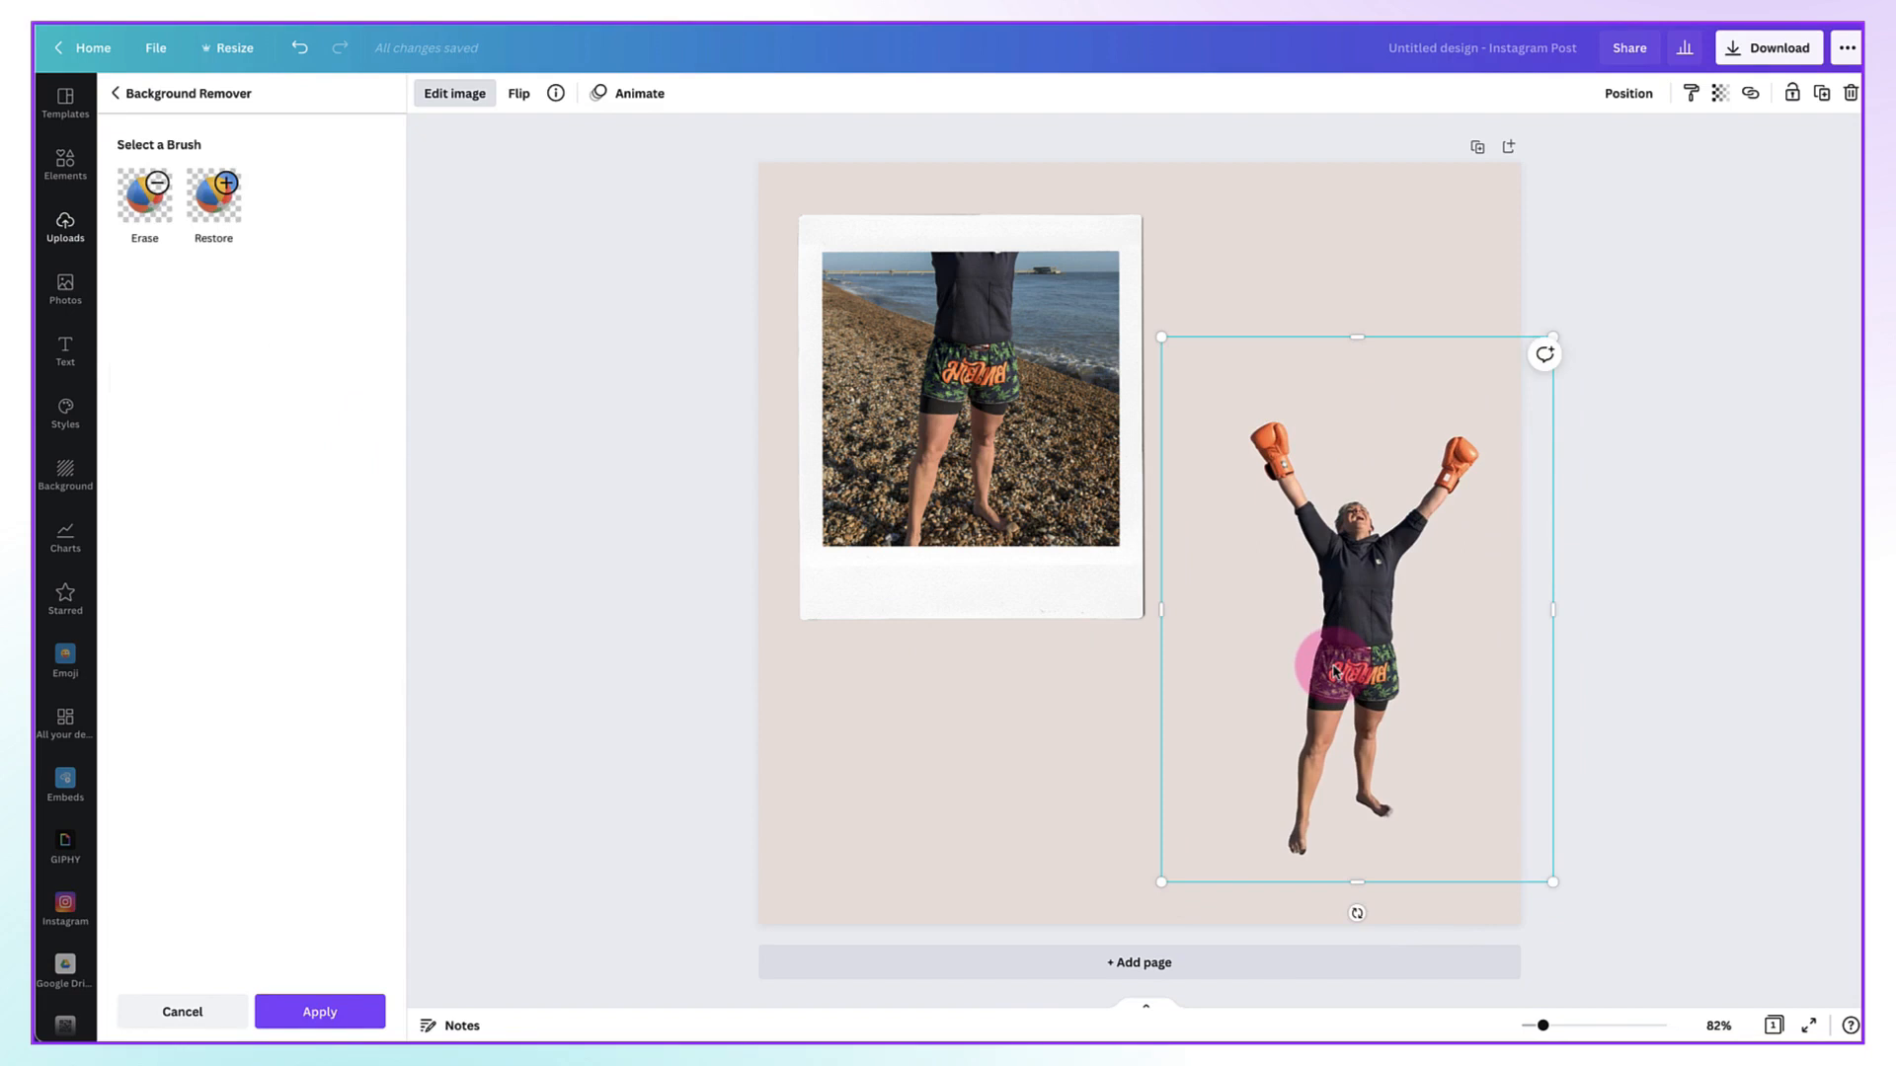
click(309, 1014)
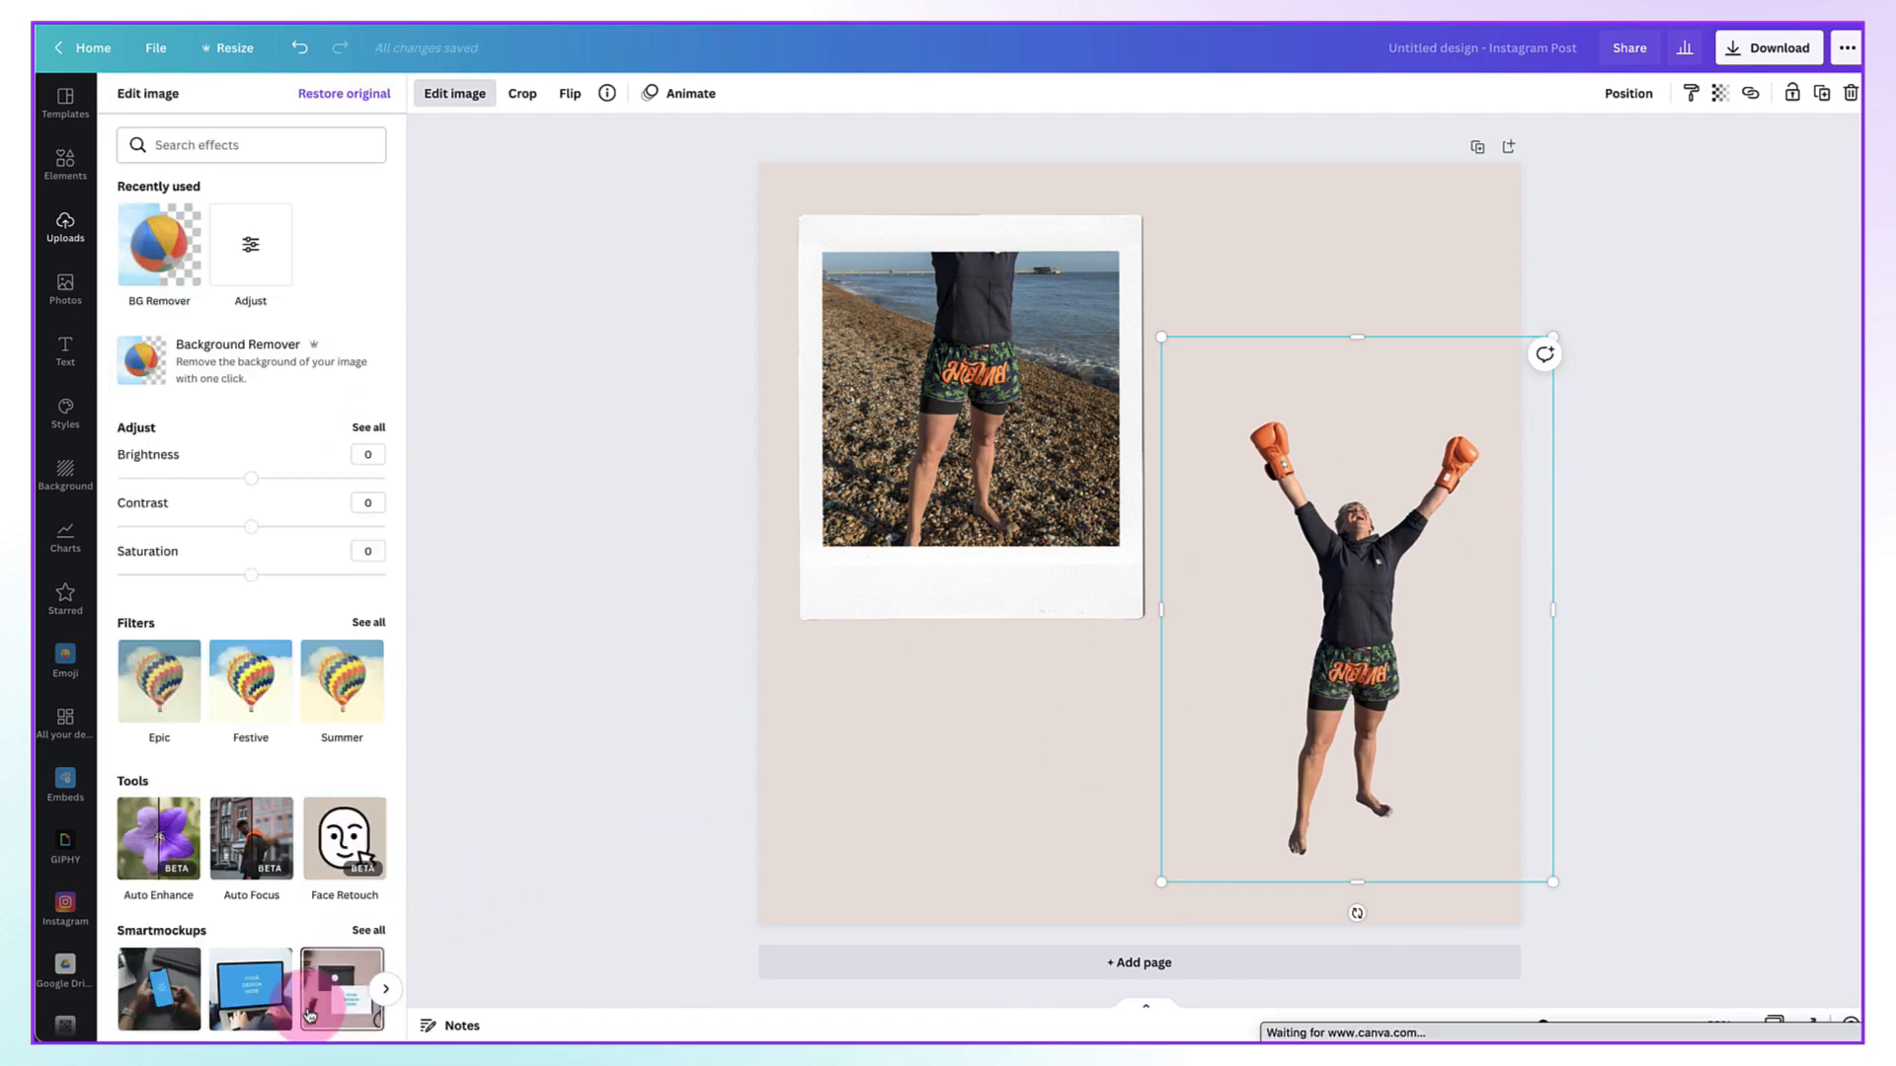
- Move the Polaroid frame down the page and crop the cutout from below to the raised arms, head and shoulders
drag(931, 593, 951, 739)
click(954, 411)
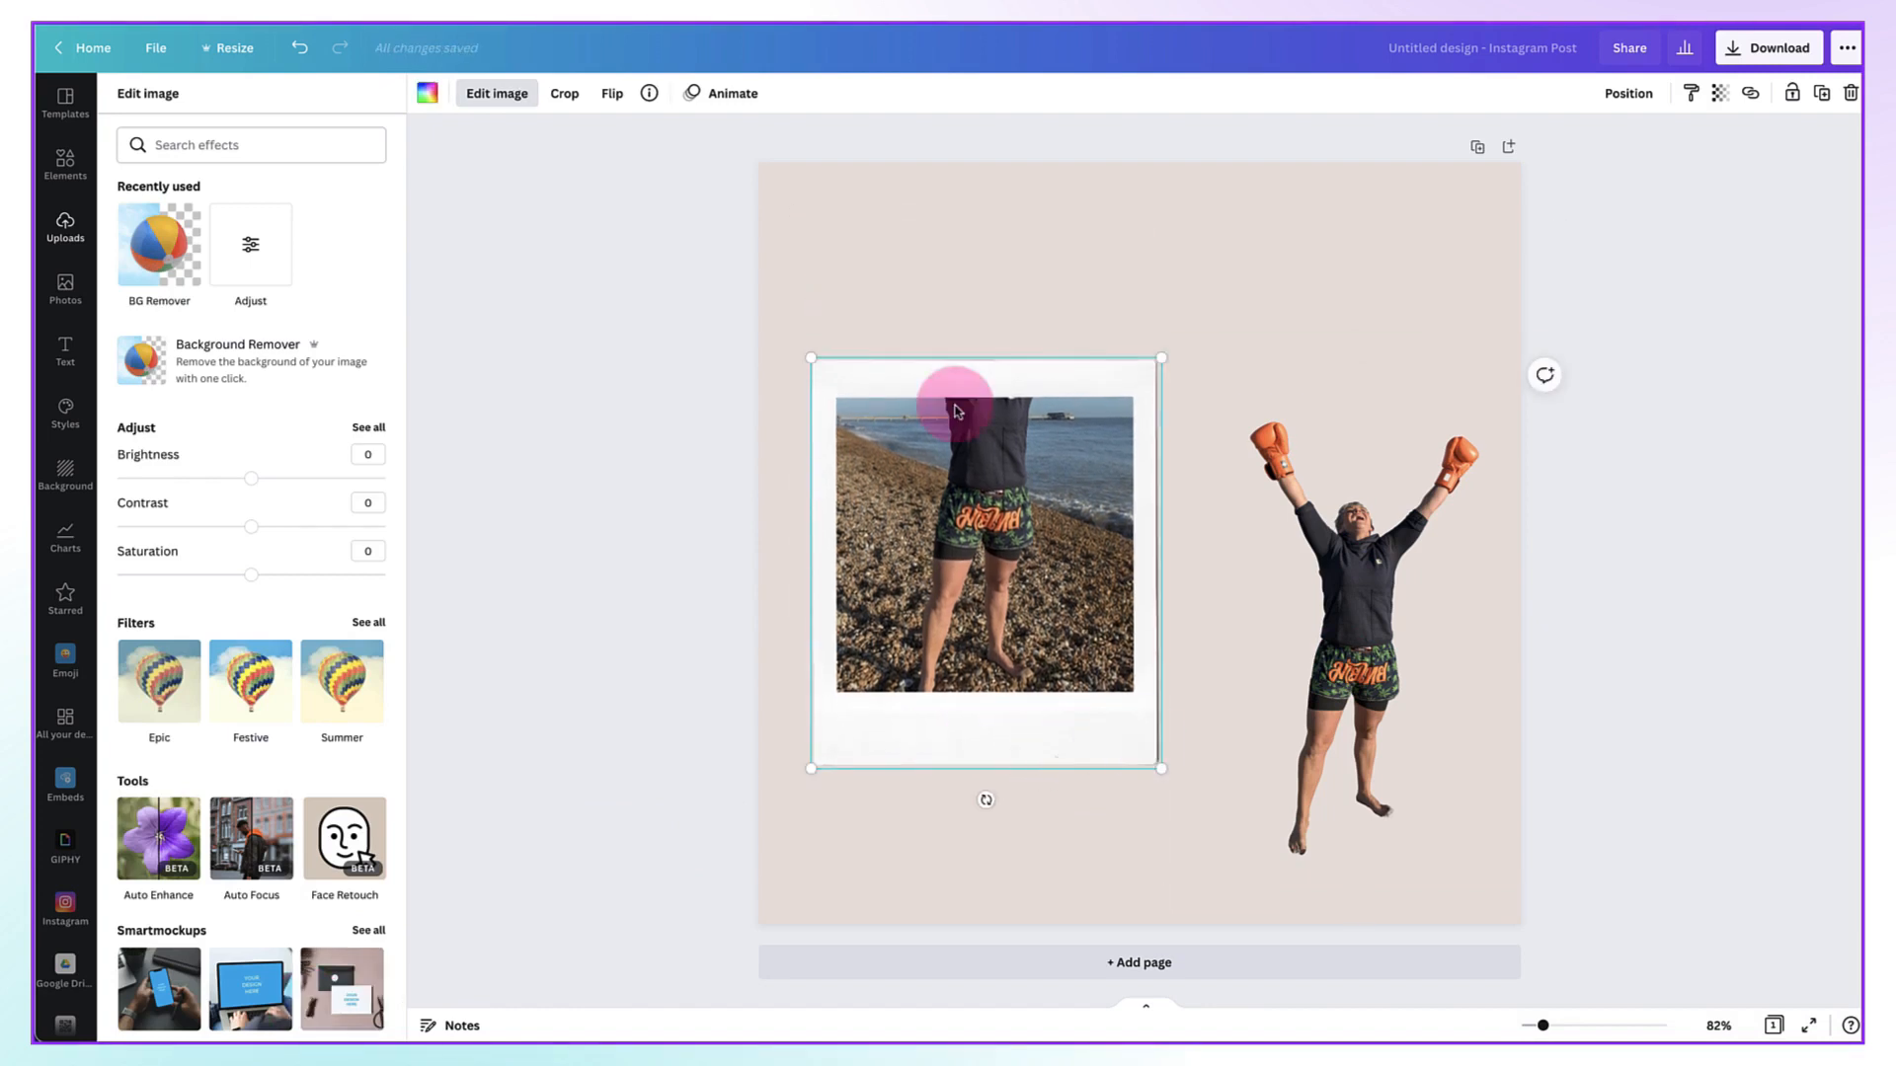
click(1338, 494)
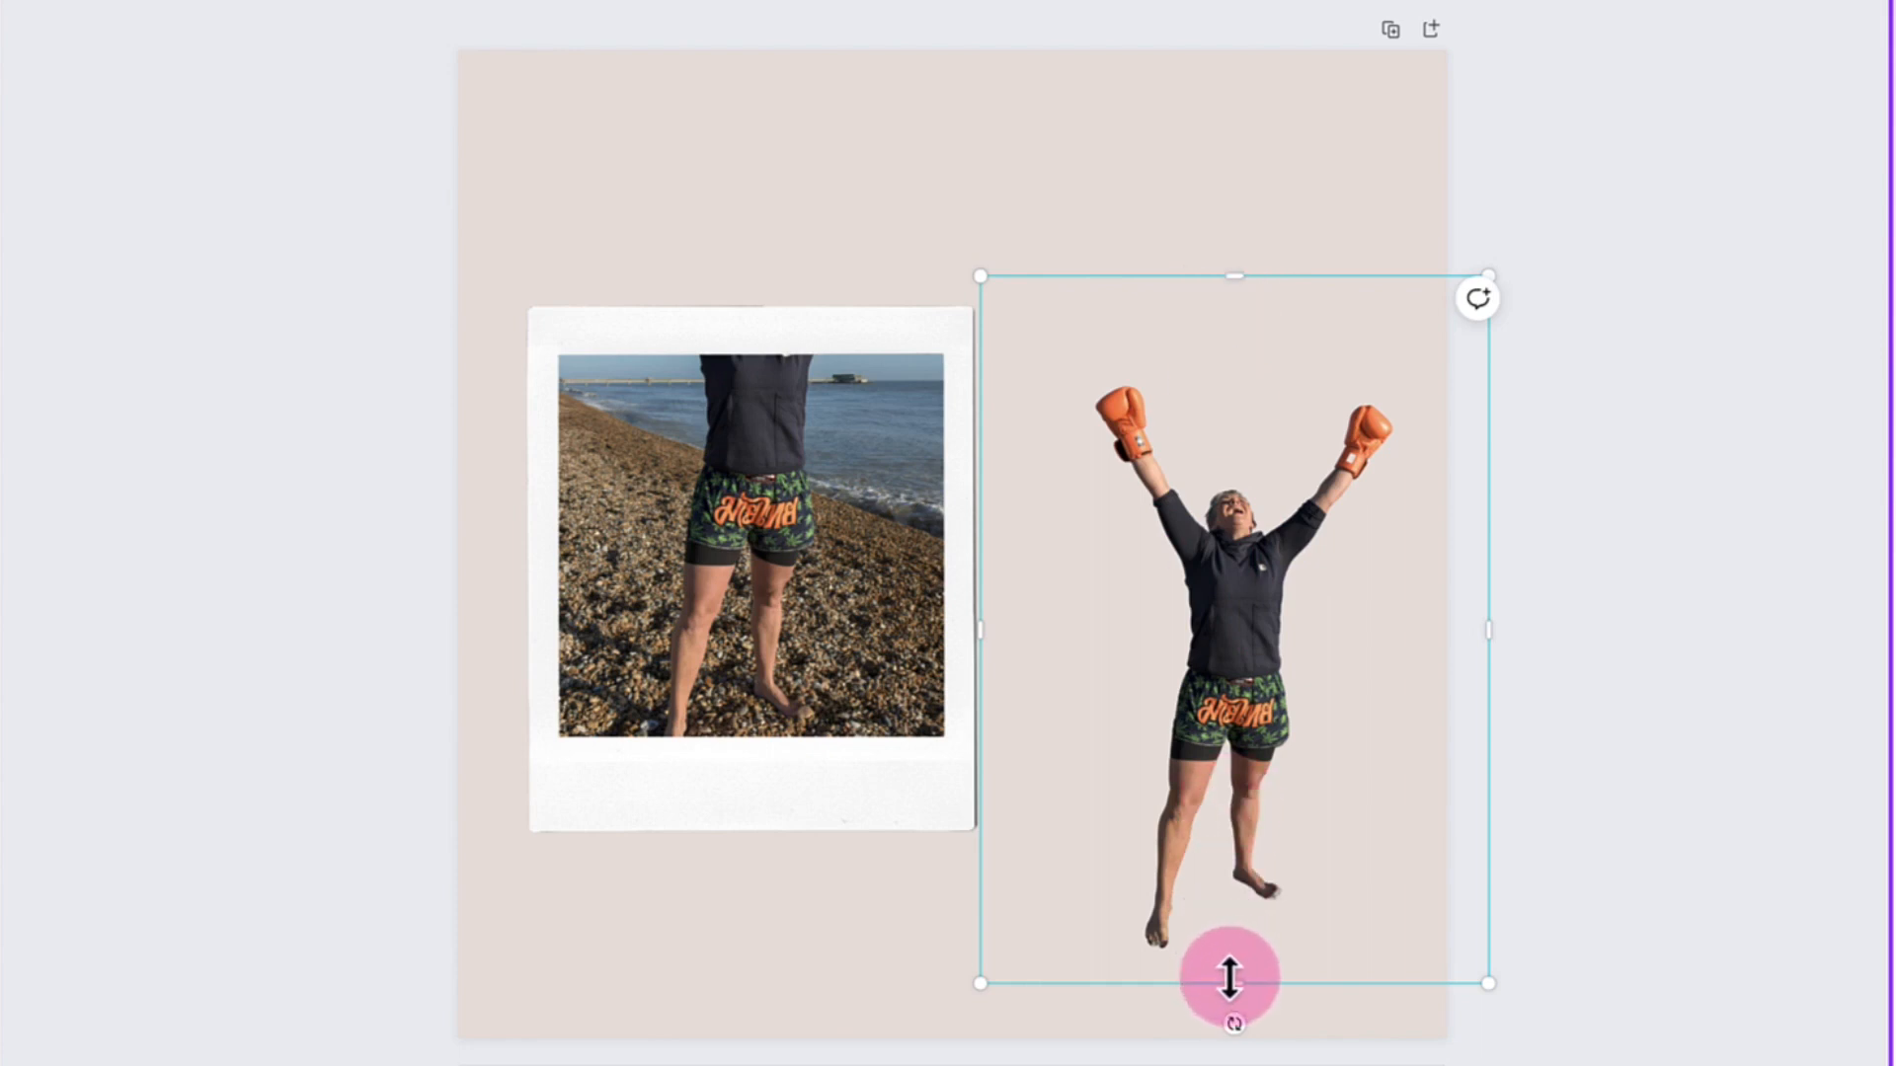
drag(1229, 979, 1250, 583)
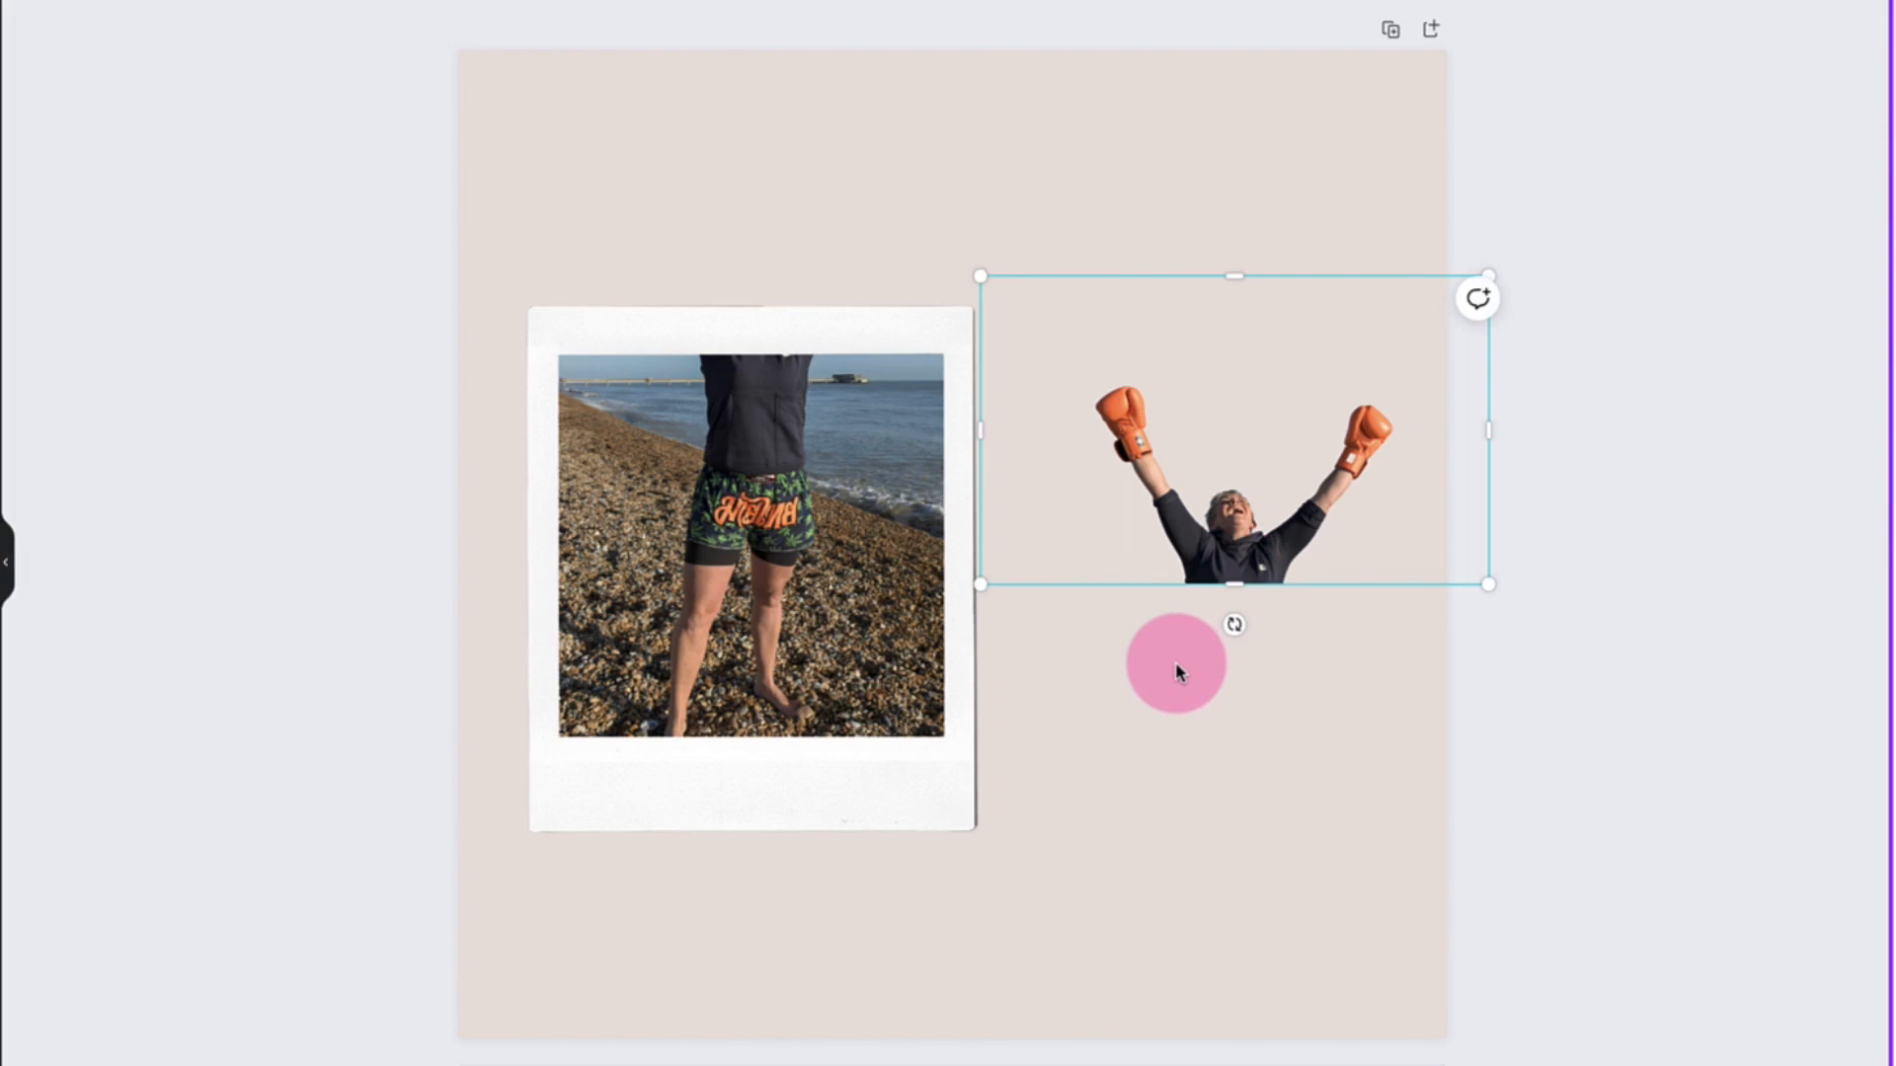
click(1177, 671)
- Place the cropped cutout over the frame's upper edge and enlarge it slightly so it lines up with the framed torso
click(1236, 549)
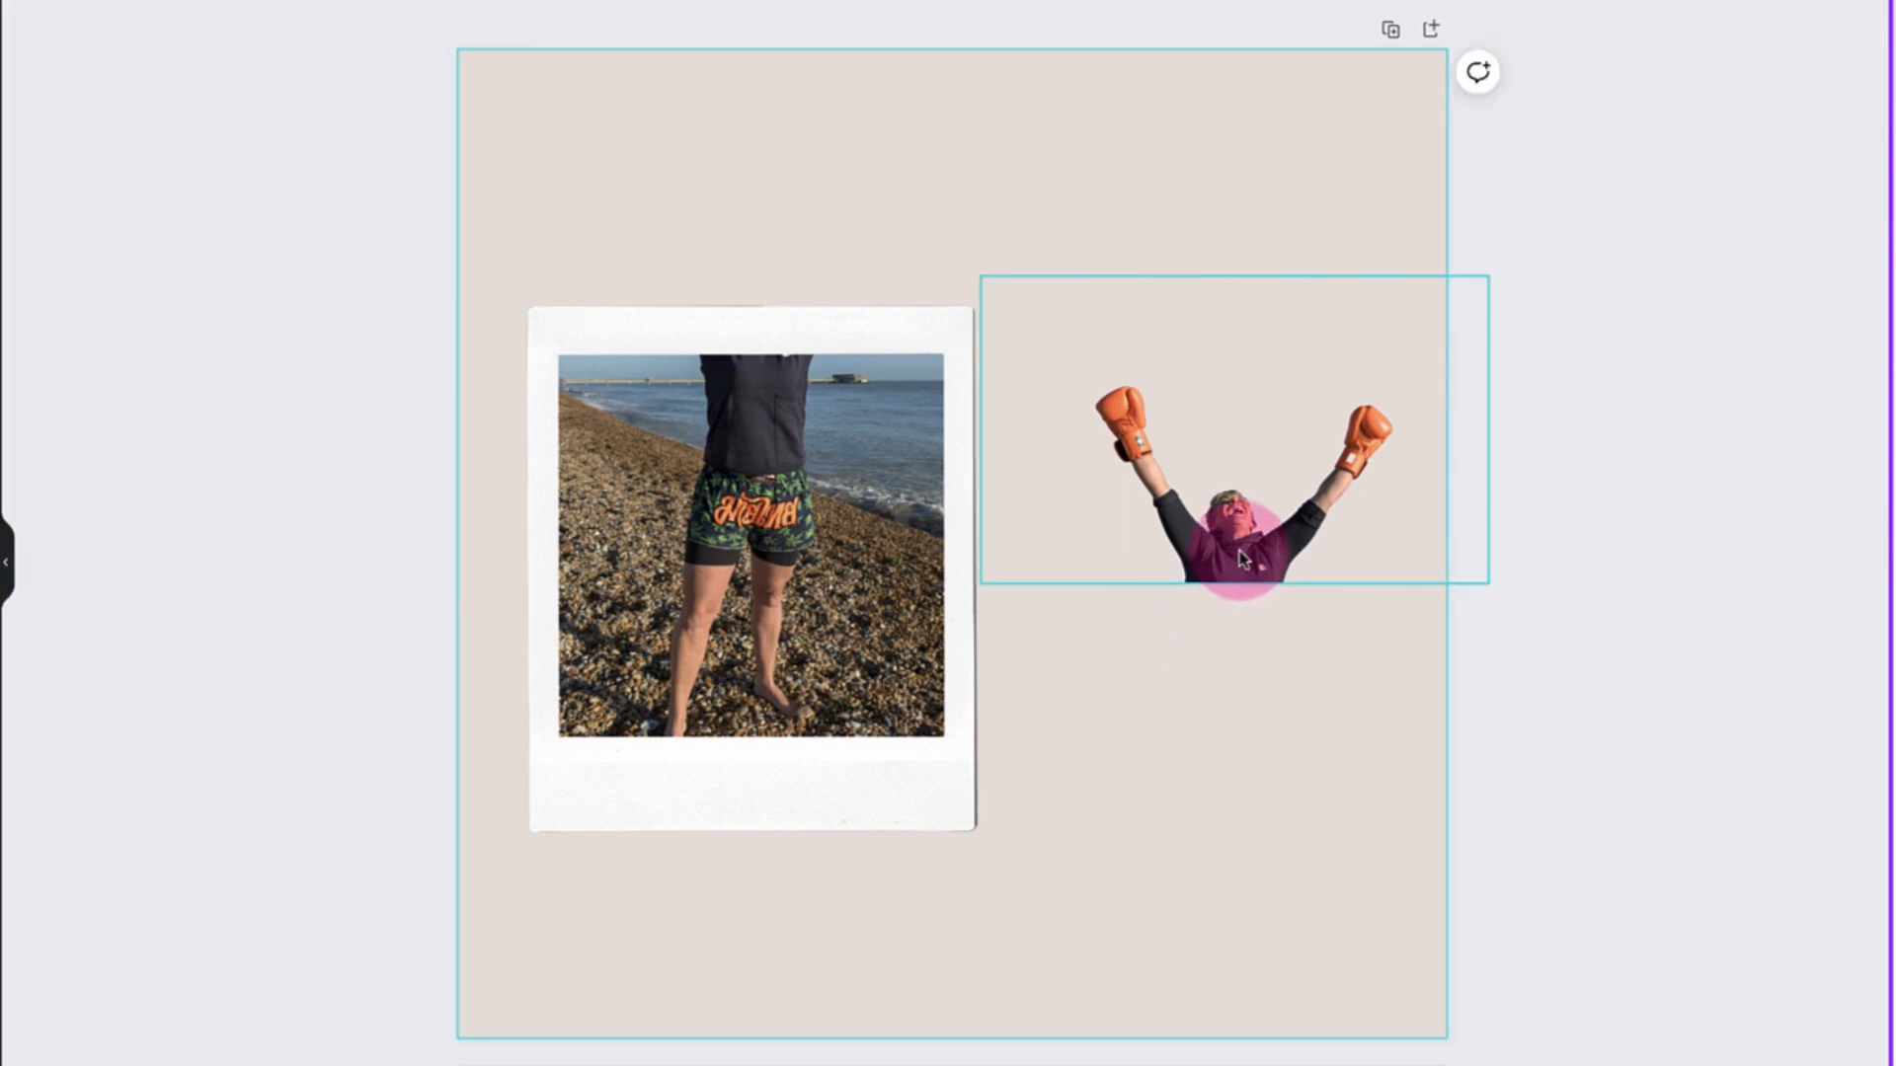
drag(1240, 553, 753, 321)
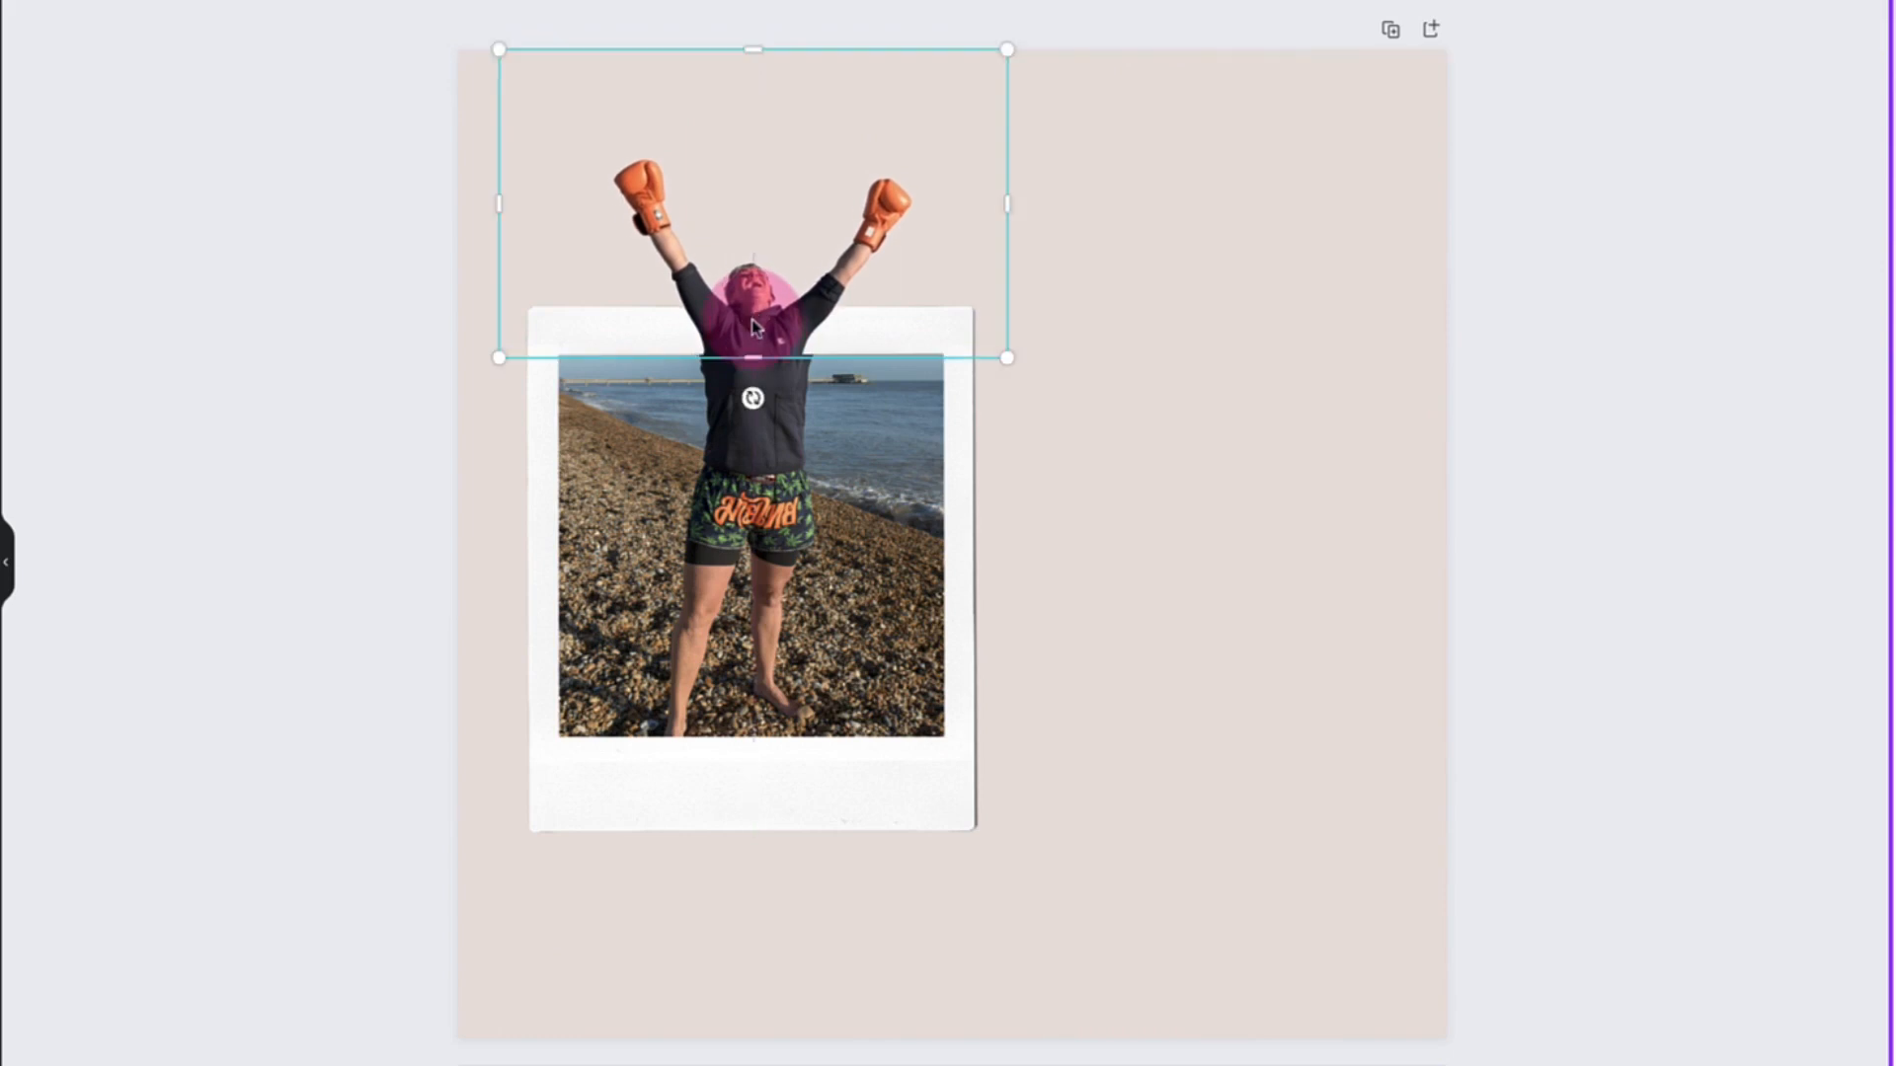
drag(498, 52, 492, 45)
drag(1007, 358, 1027, 367)
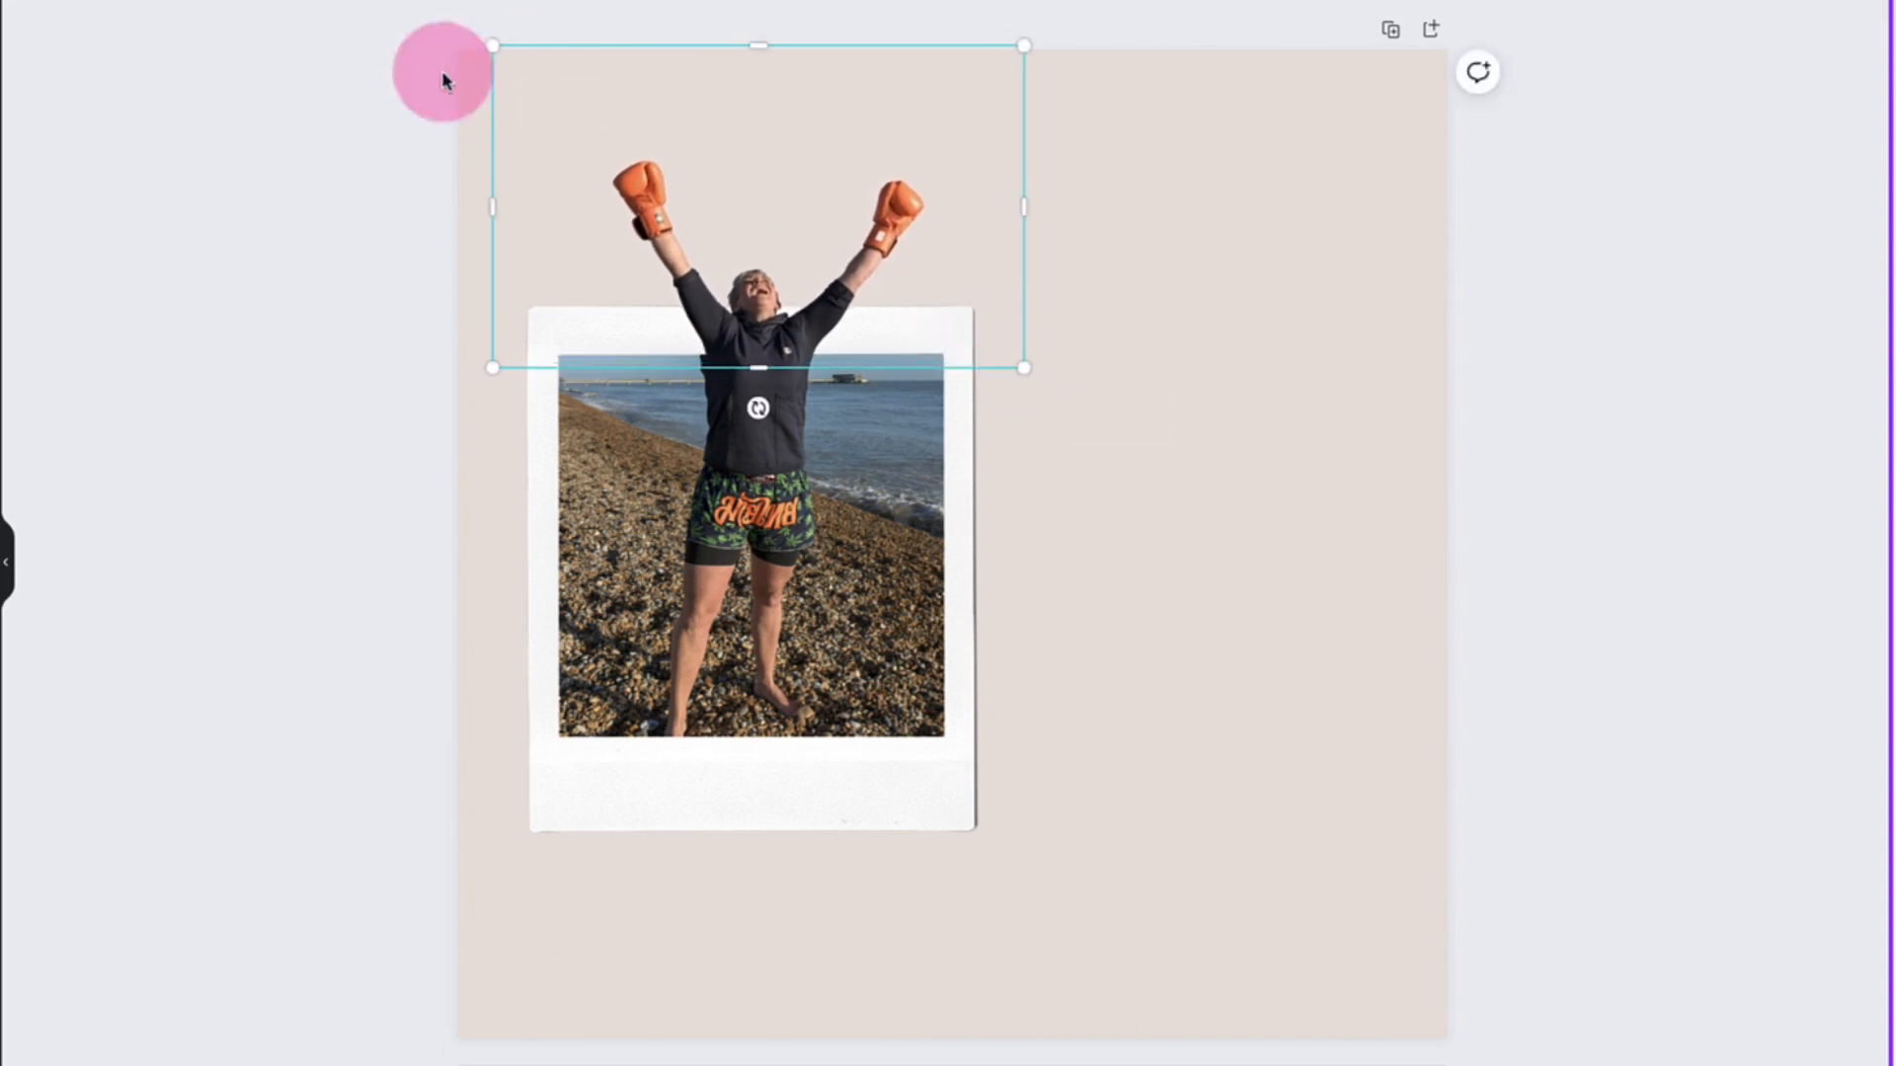
drag(492, 46, 483, 39)
drag(1024, 369, 1023, 378)
click(1079, 487)
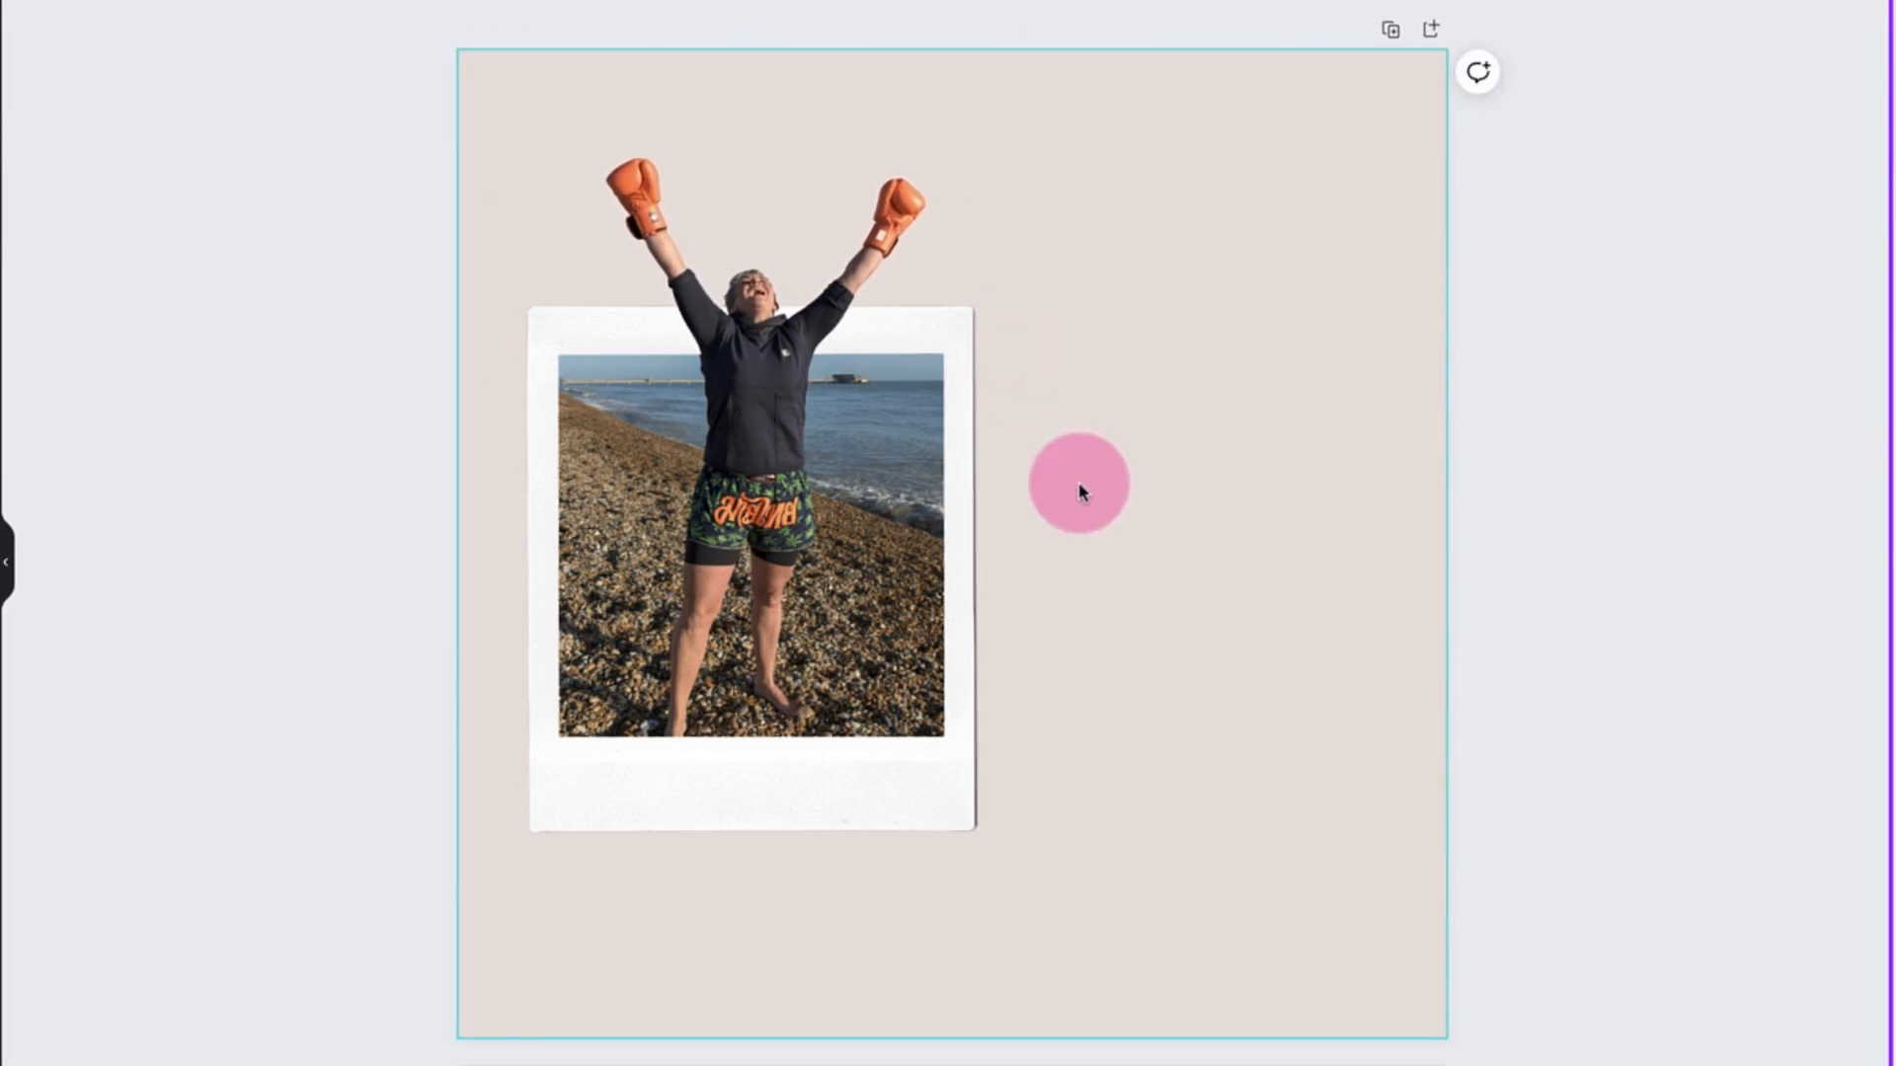
- Select the cutout and Polaroid frame together, enlarge them slightly, and center them horizontally on the page
click(733, 360)
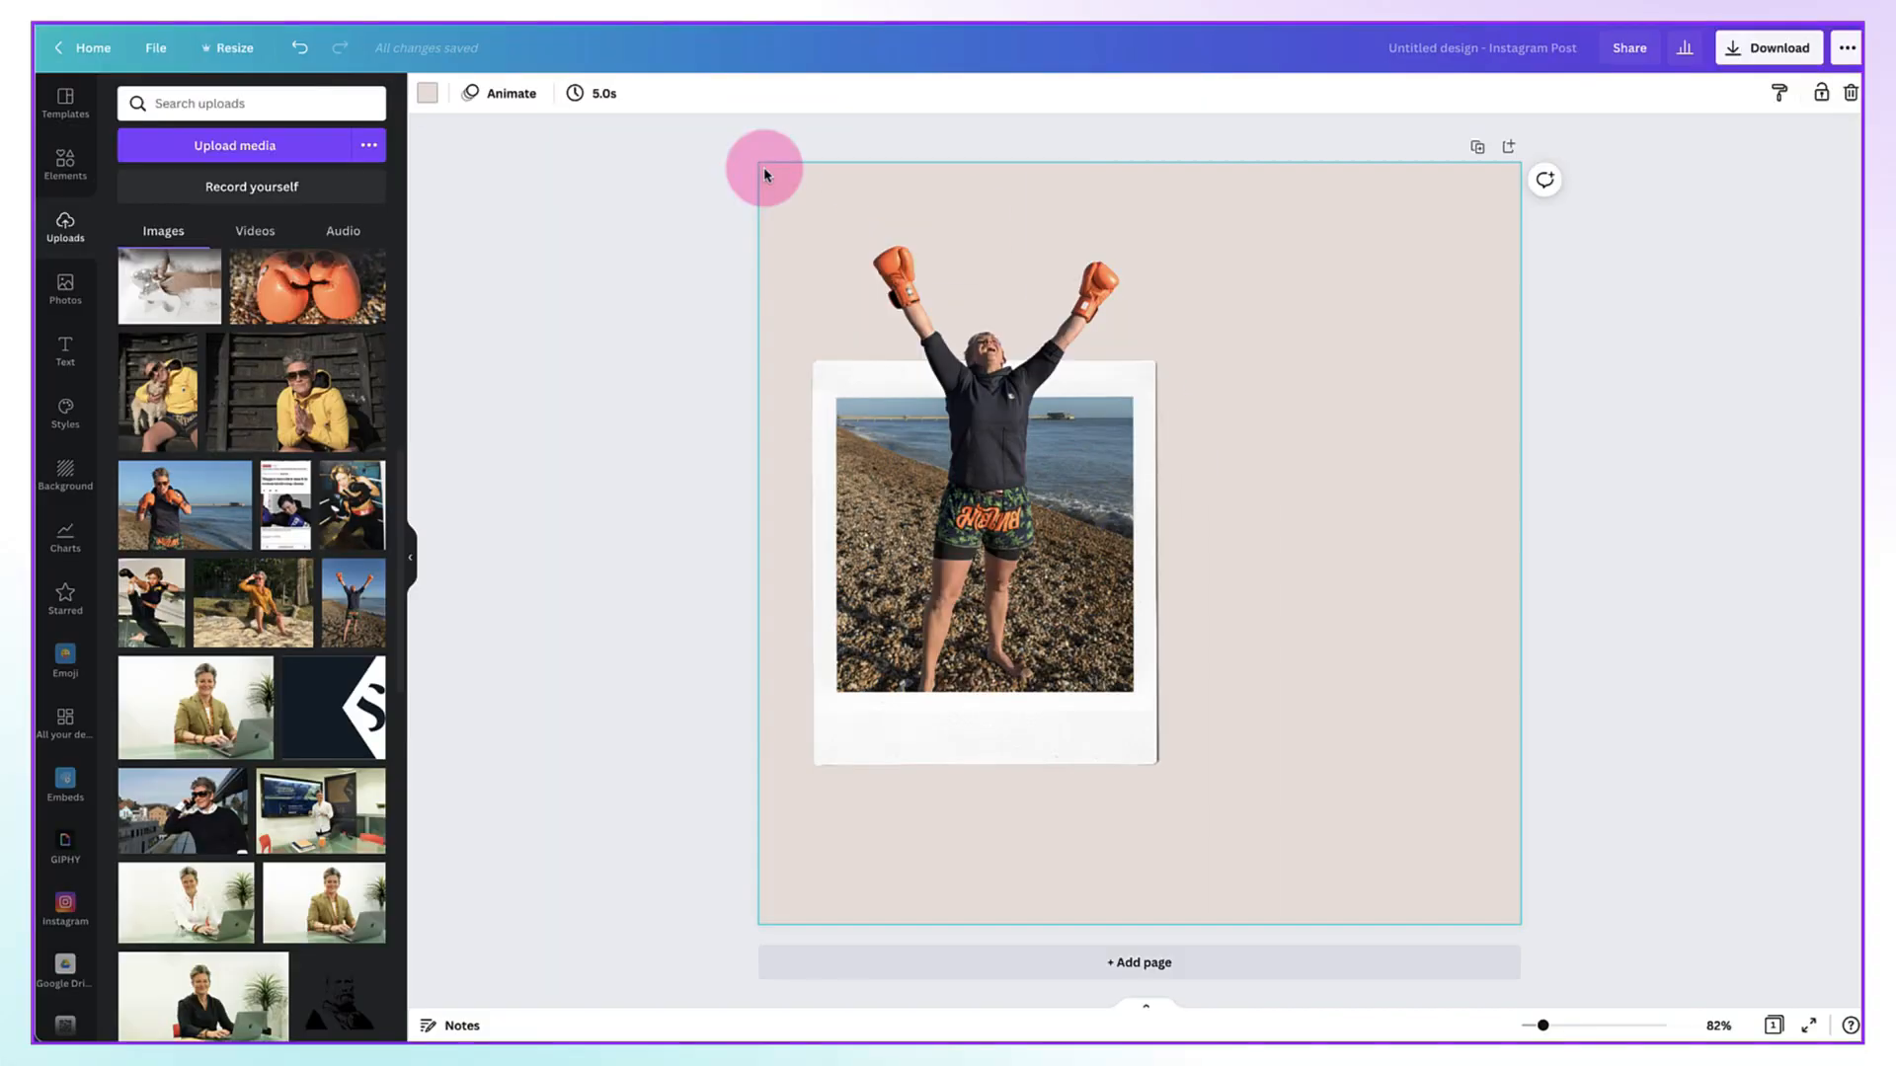
drag(467, 63, 1051, 998)
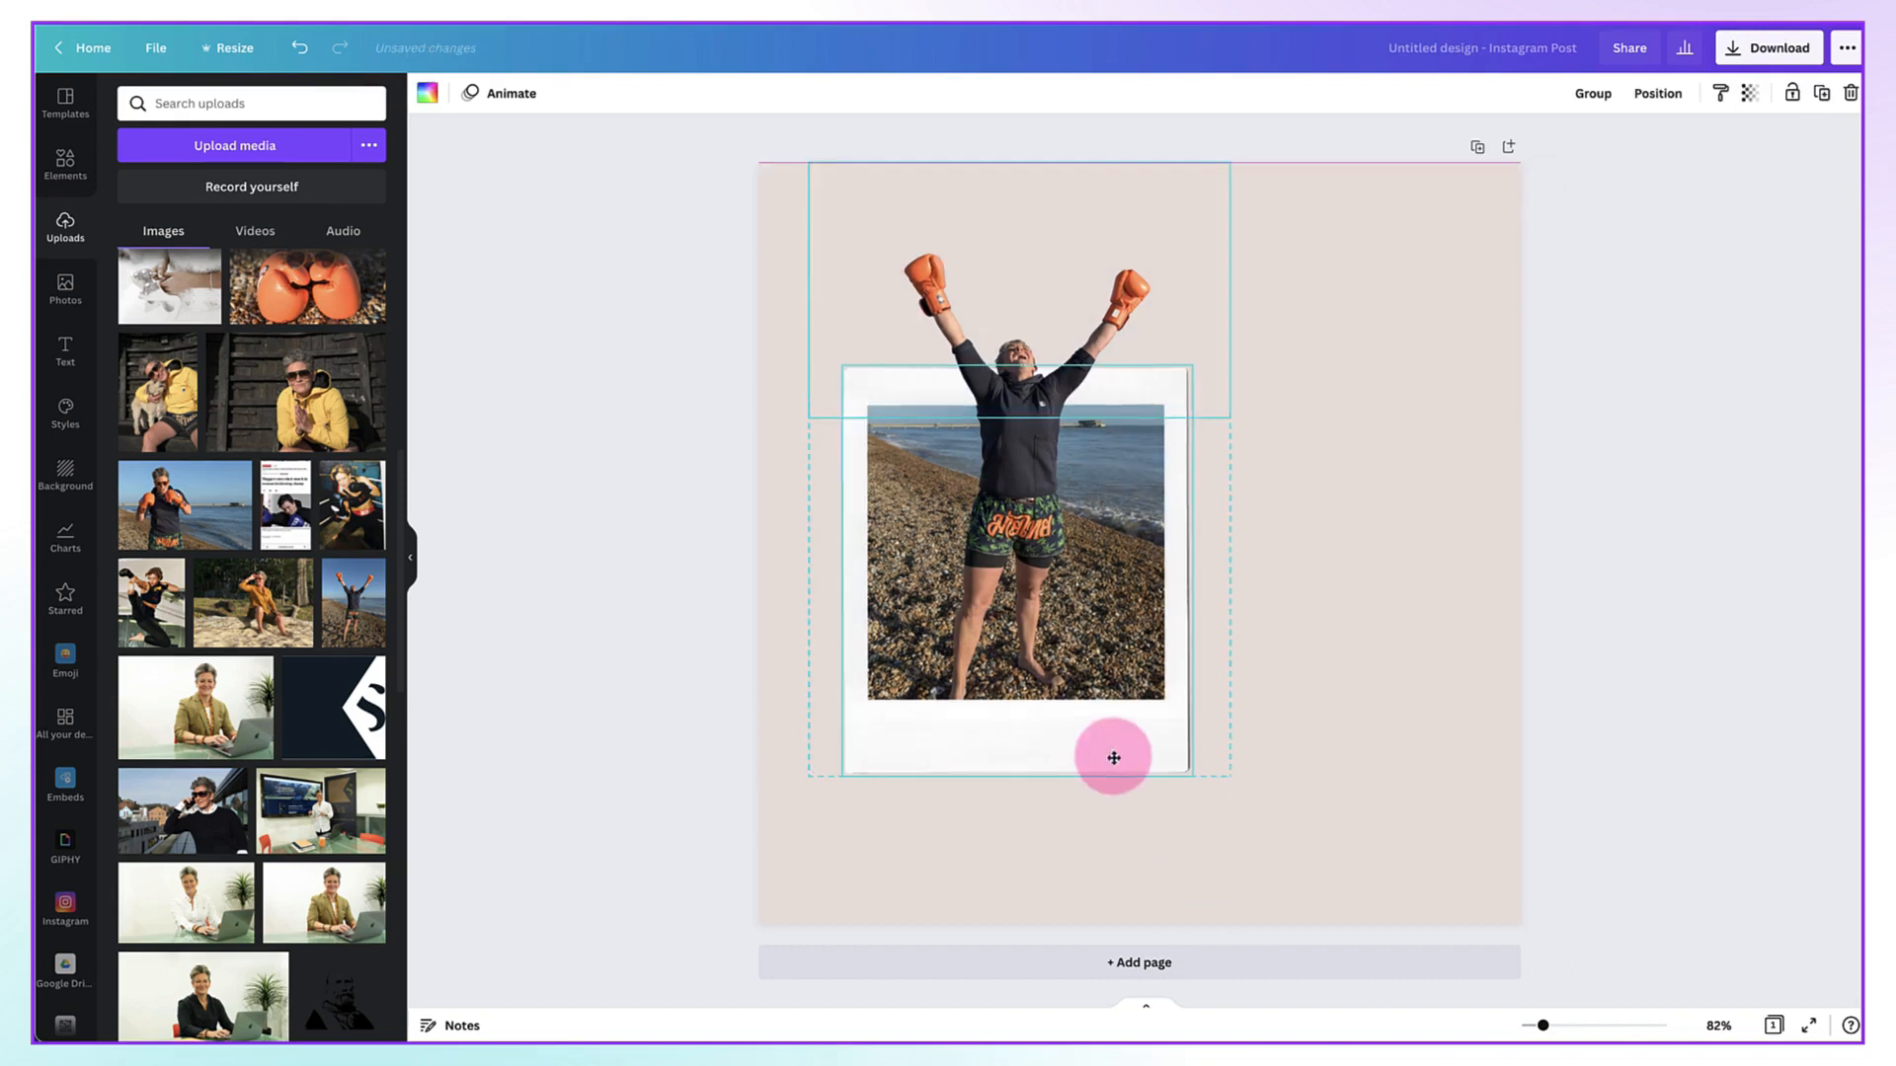
drag(1114, 759, 1234, 775)
drag(1351, 789, 1385, 839)
drag(1282, 808, 1266, 807)
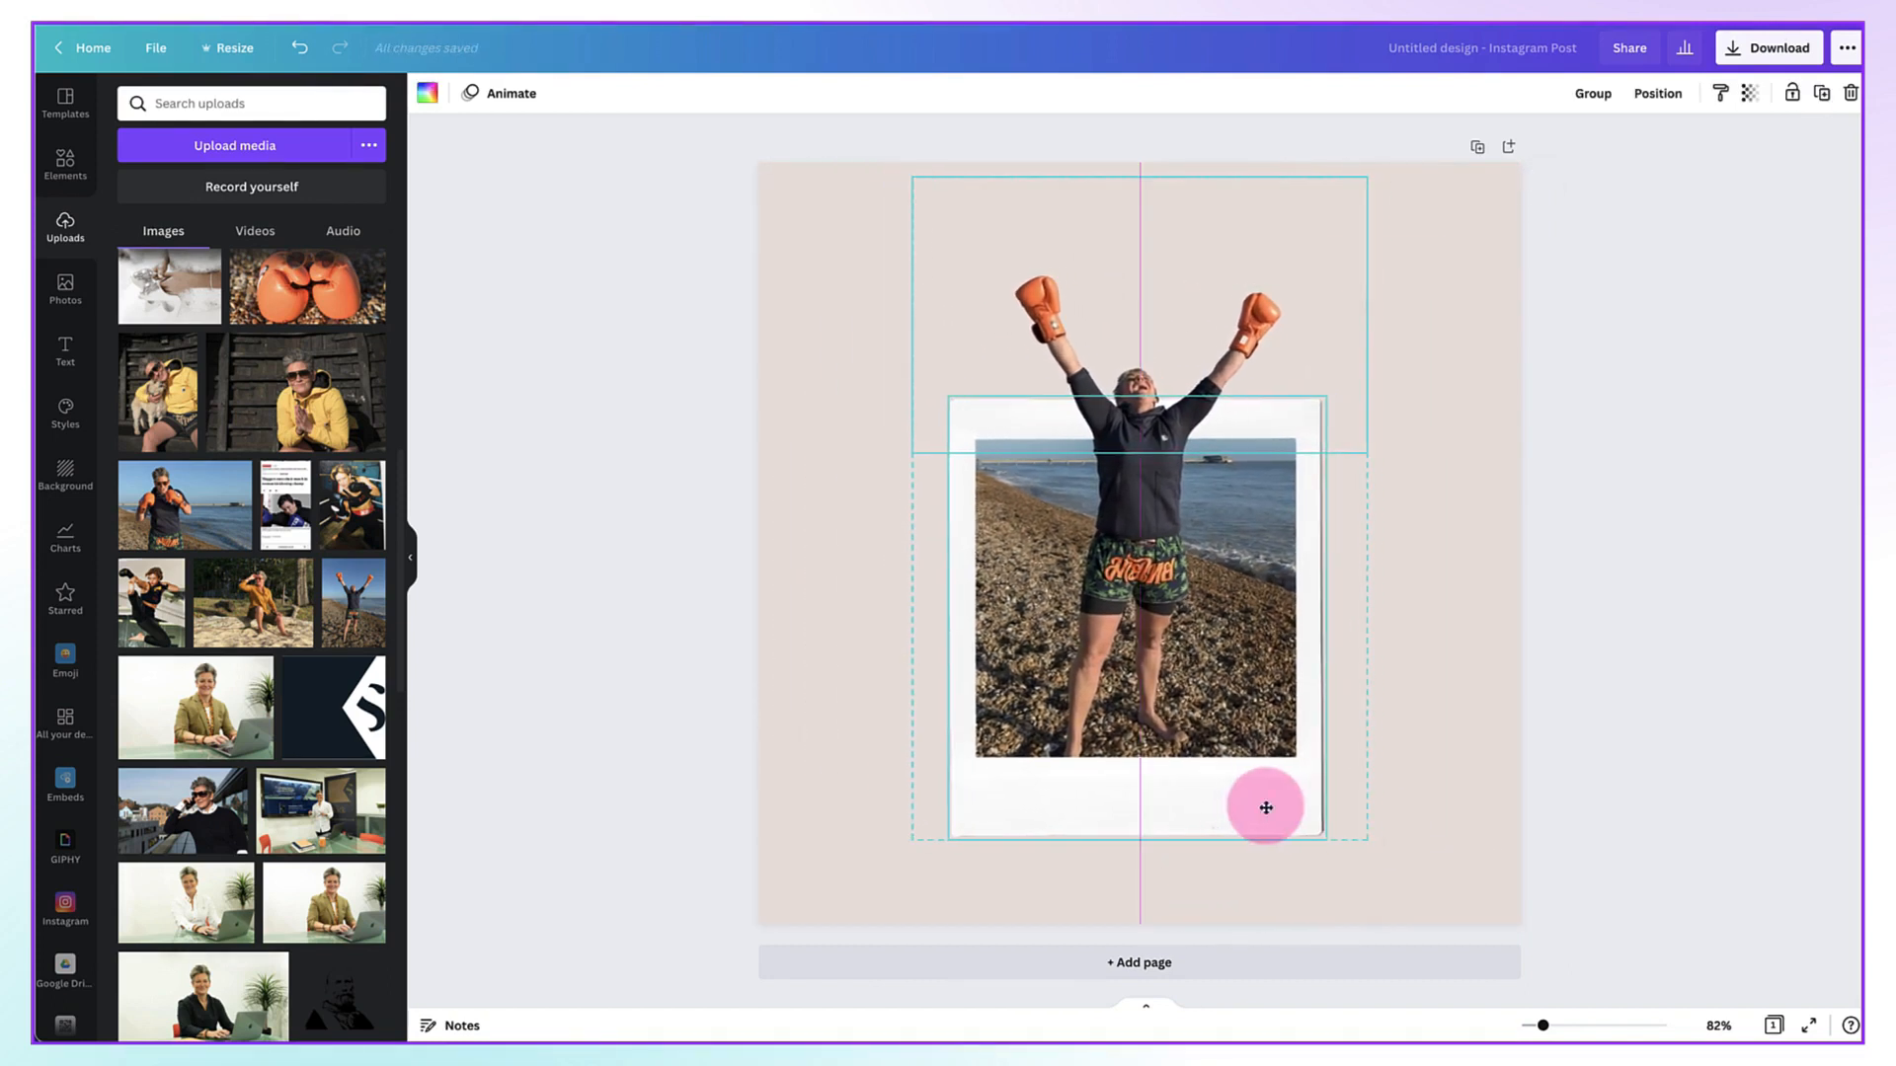
click(844, 812)
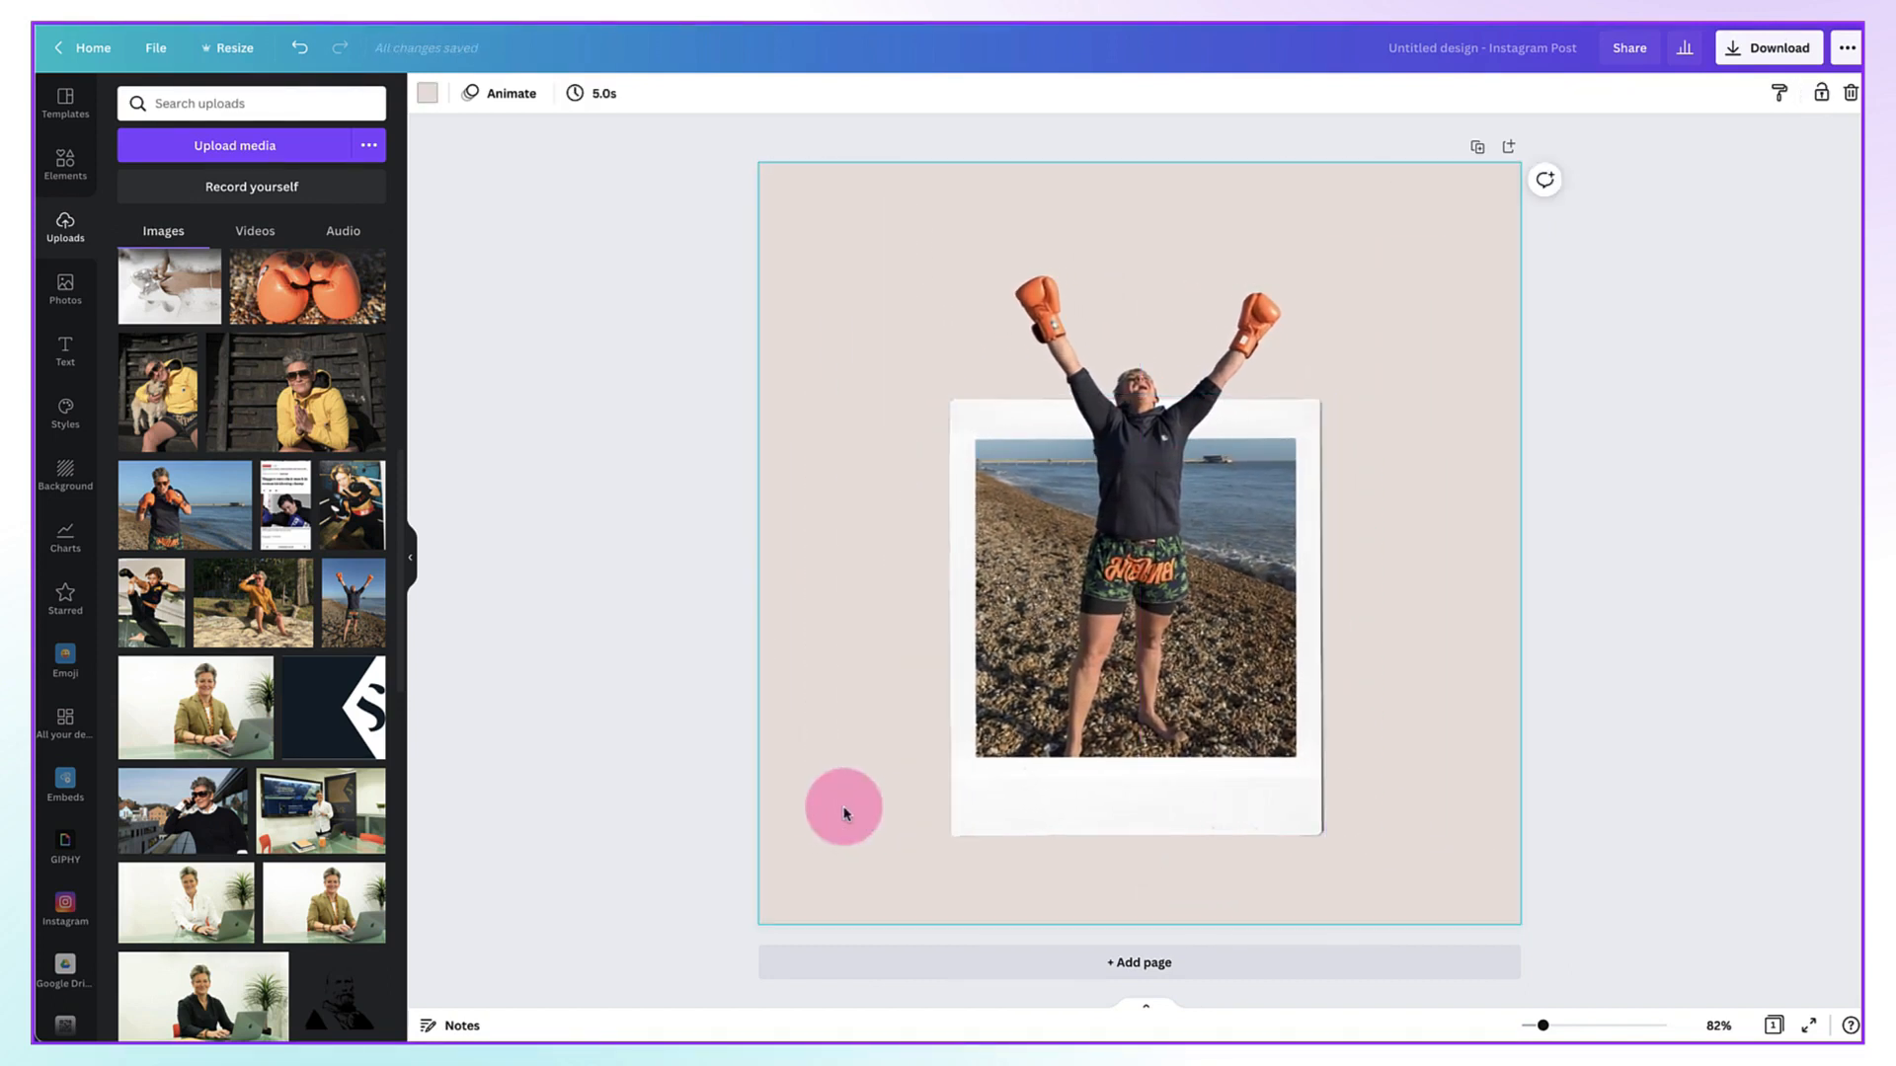